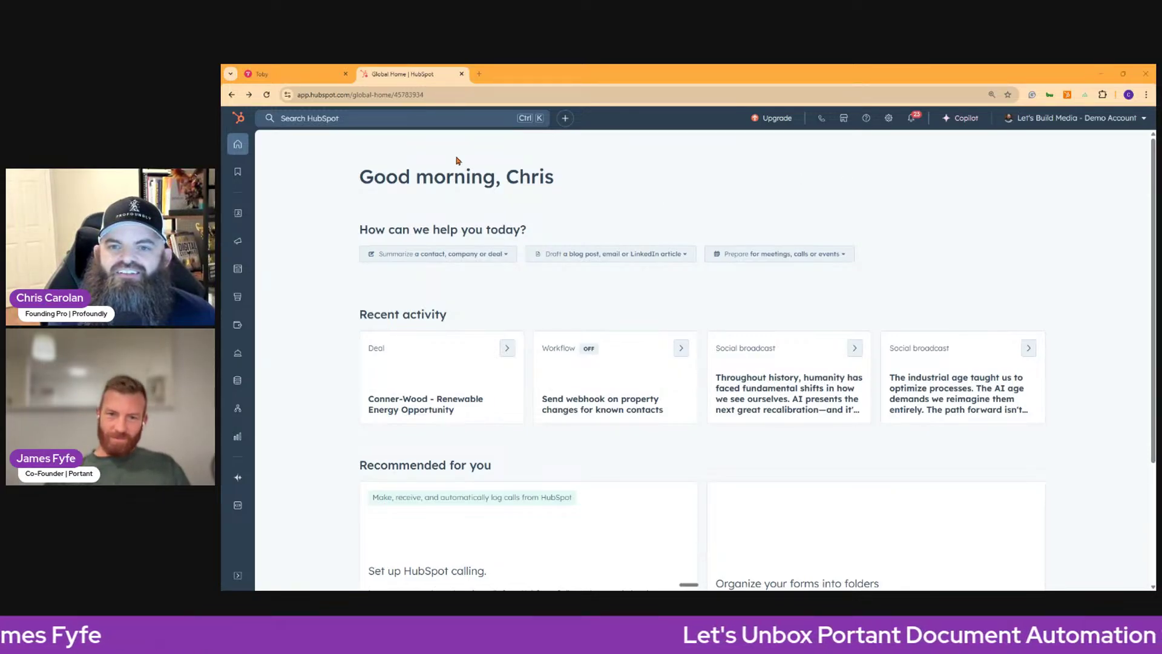
- Search HubSpot for "portant" and open the Create Google Docs/PDF + eSign marketplace listing
click(461, 121)
text(po)
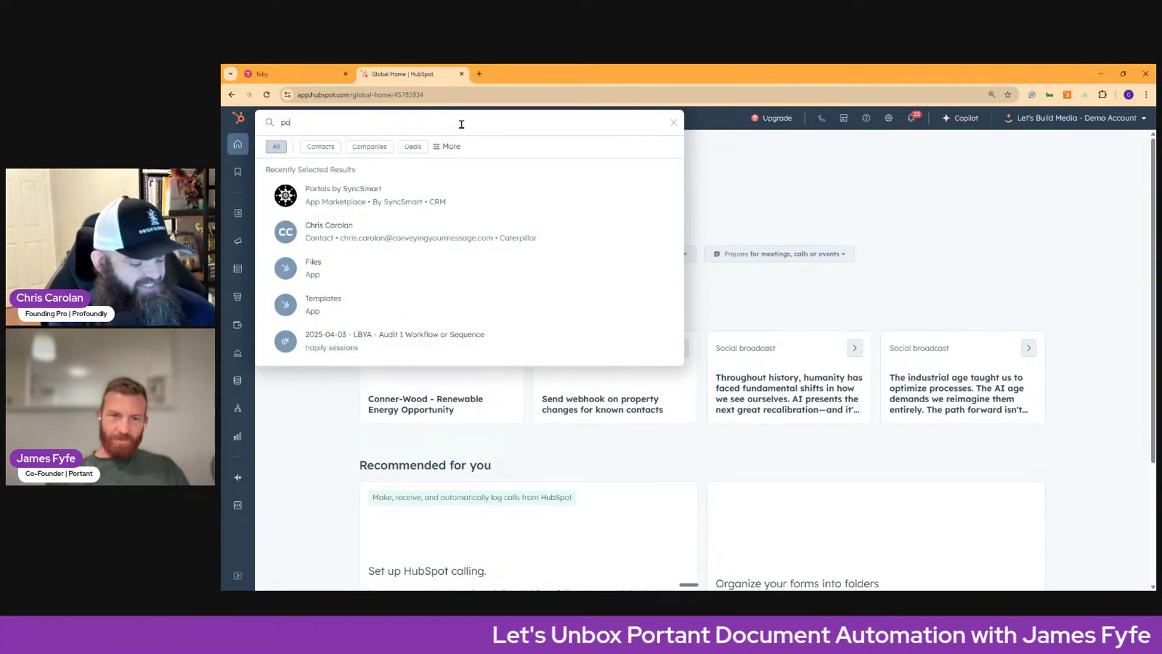
text(rtsn)
key(BackSpace)
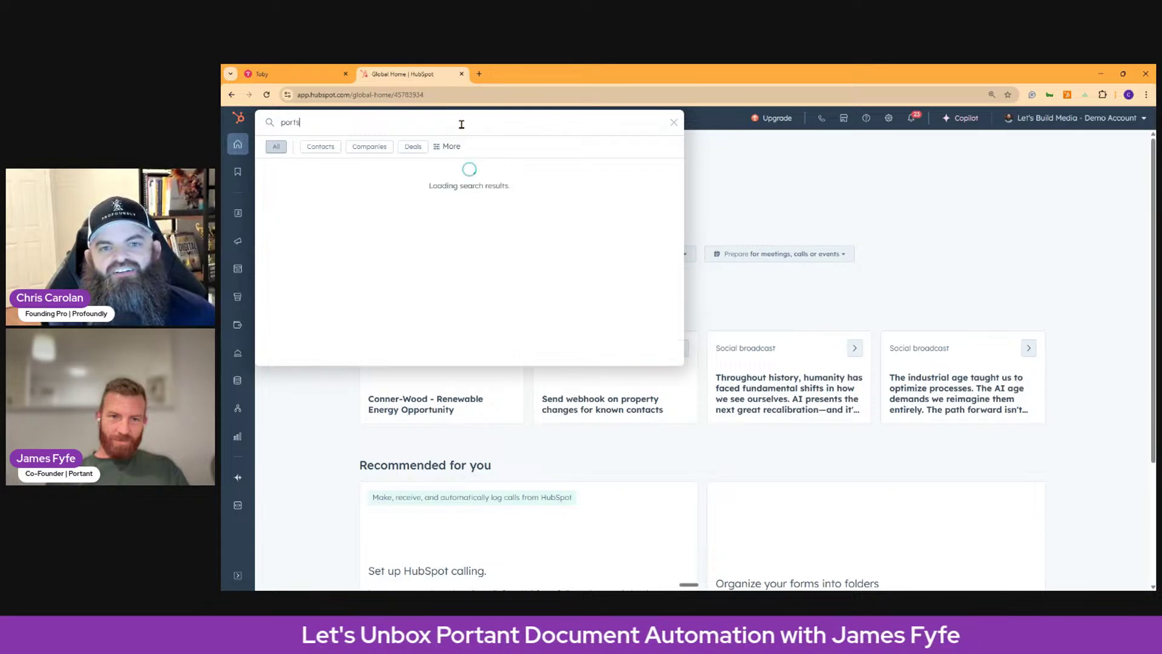
key(BackSpace)
text(ant)
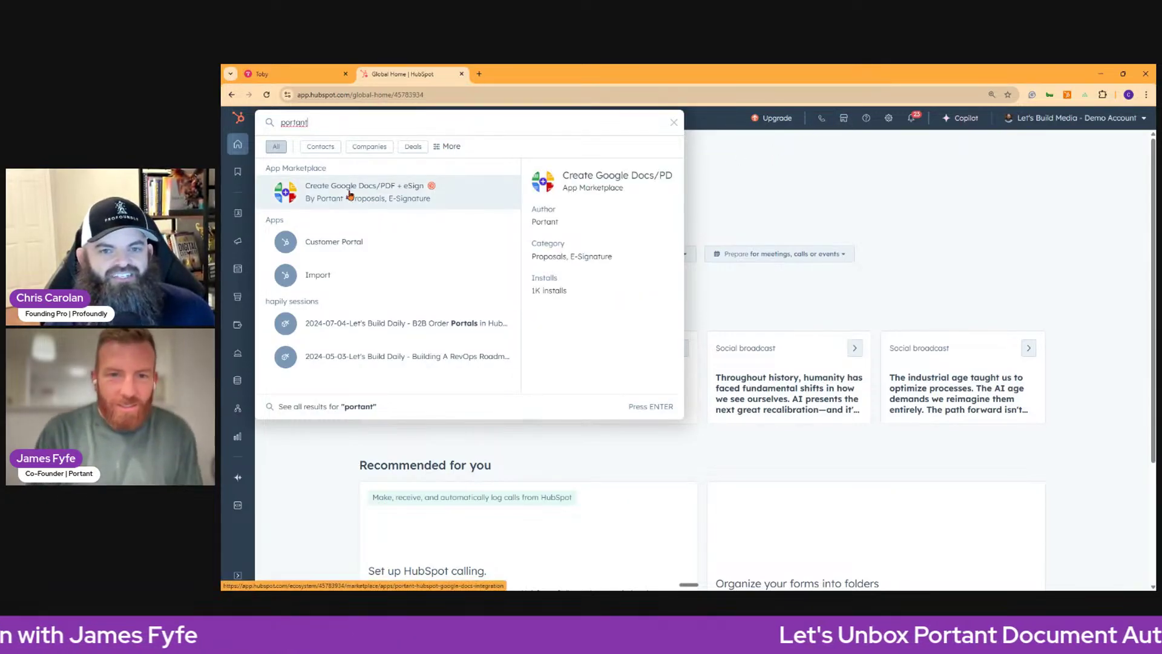
click(350, 193)
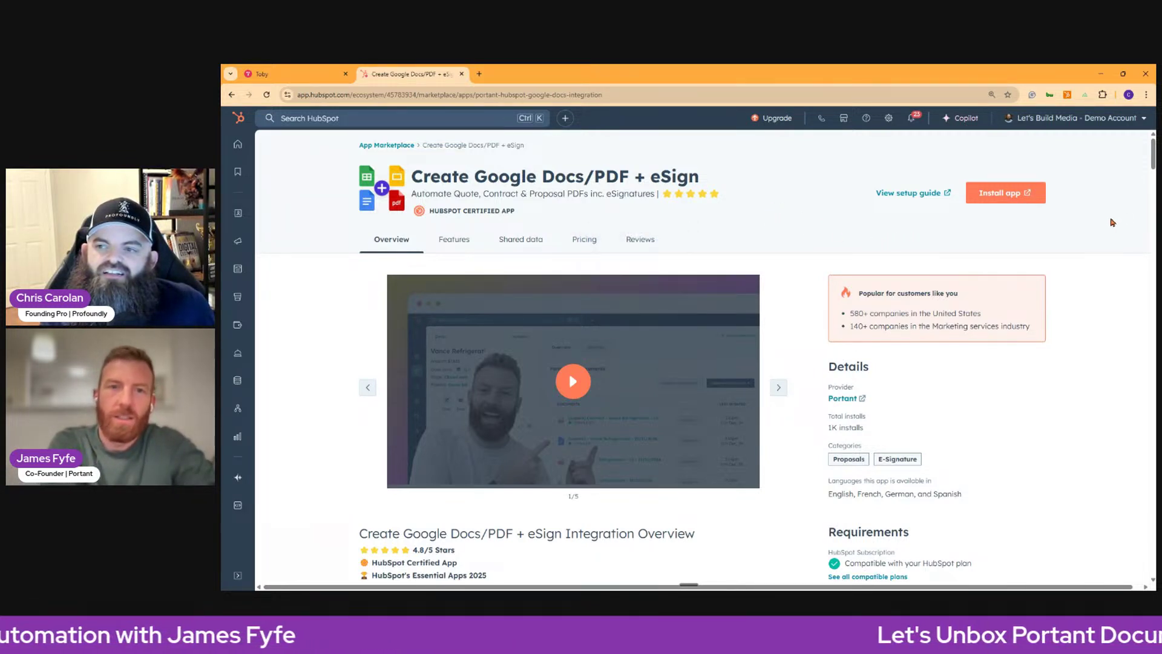
- Start installing the app and sign up for a free Portant account with the existing Google account
click(1028, 200)
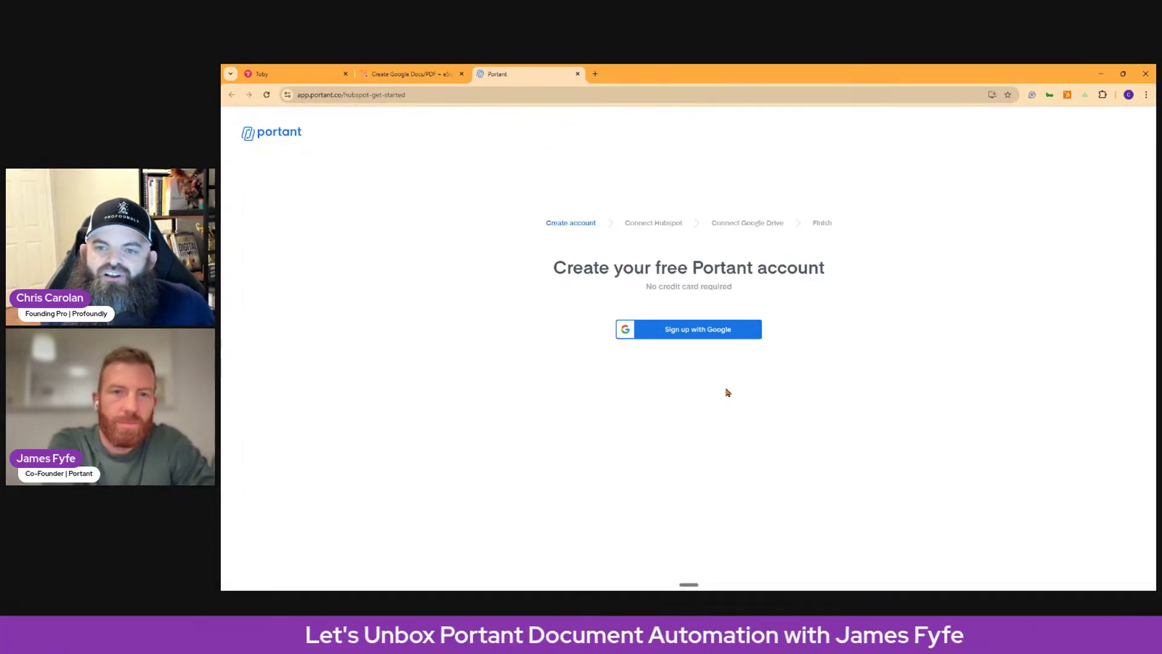
click(680, 330)
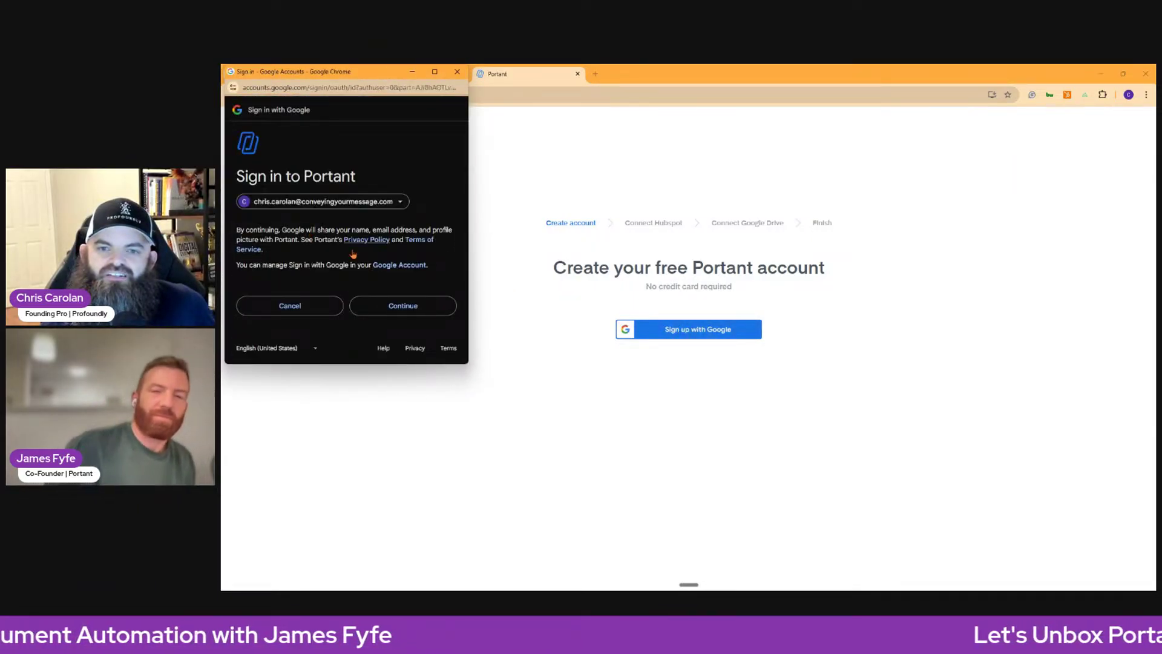
click(388, 307)
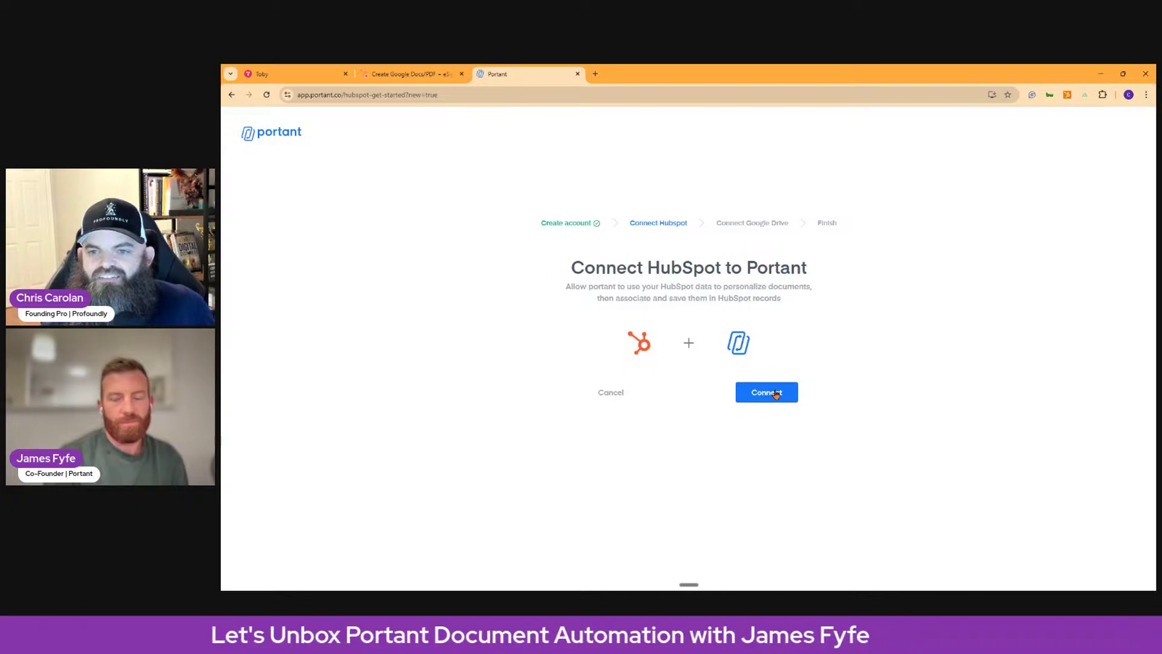
- Start connecting HubSpot to Portant and choose the Let's Build Media - Demo Account by searching for "let"
click(776, 394)
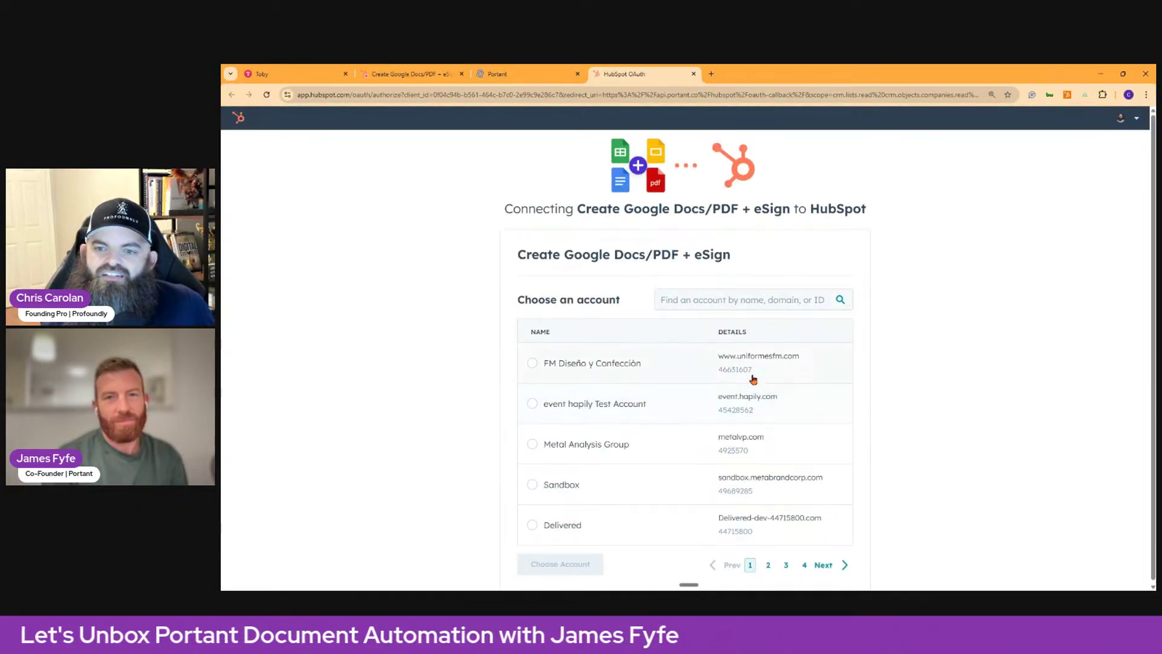
click(723, 300)
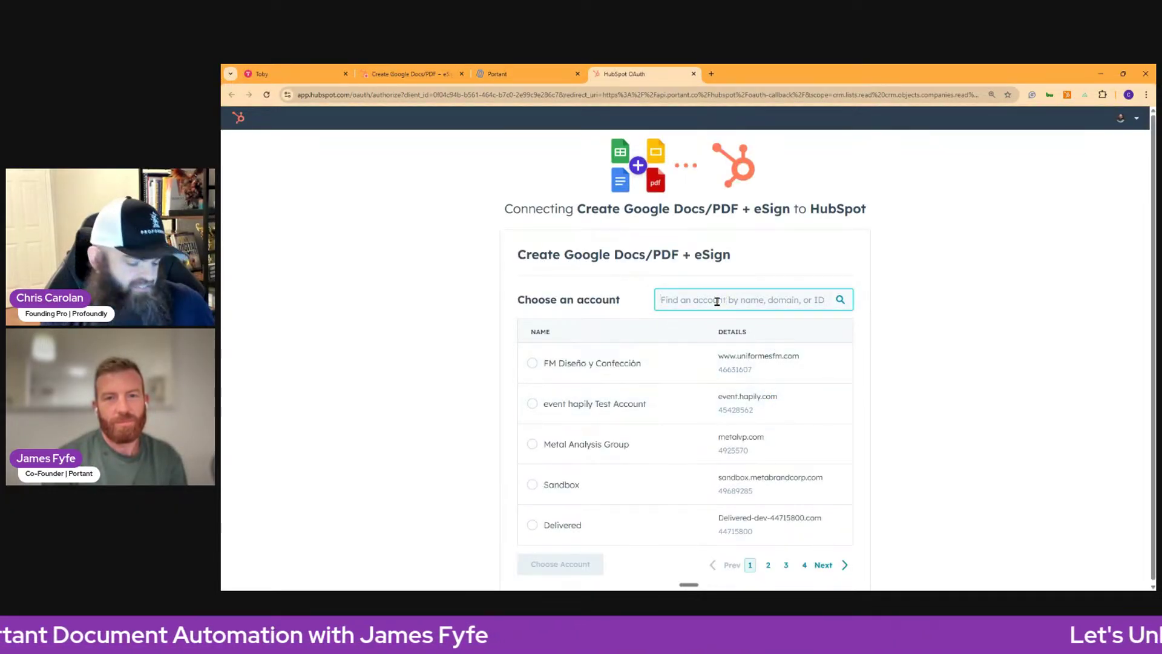
text(let)
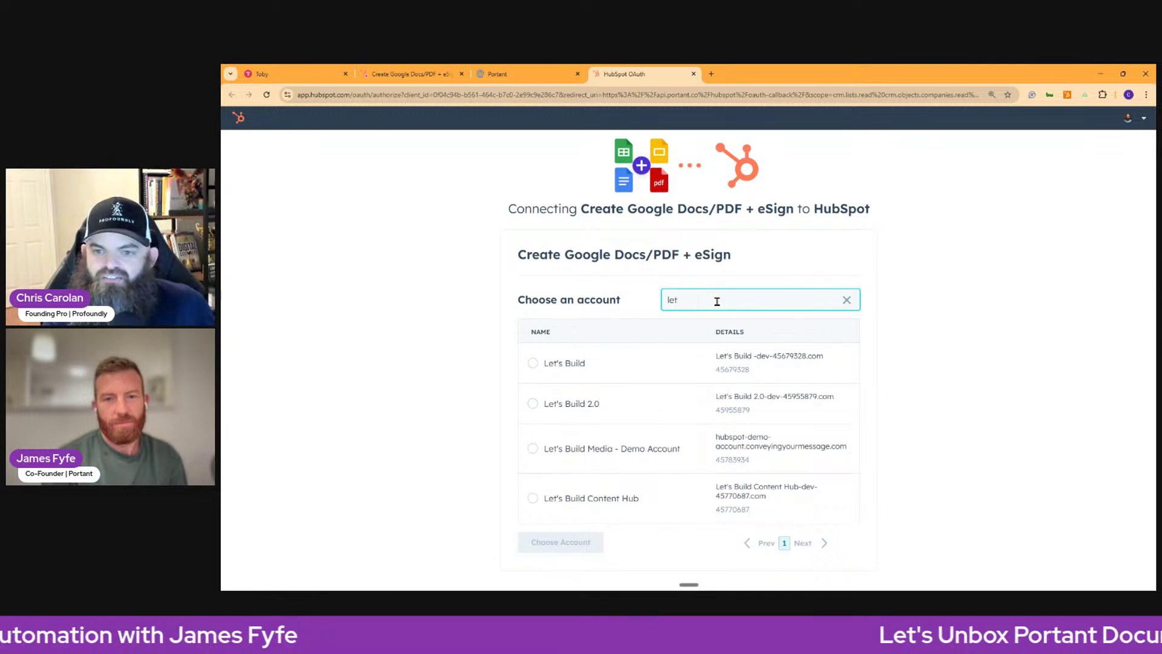
click(533, 448)
click(565, 542)
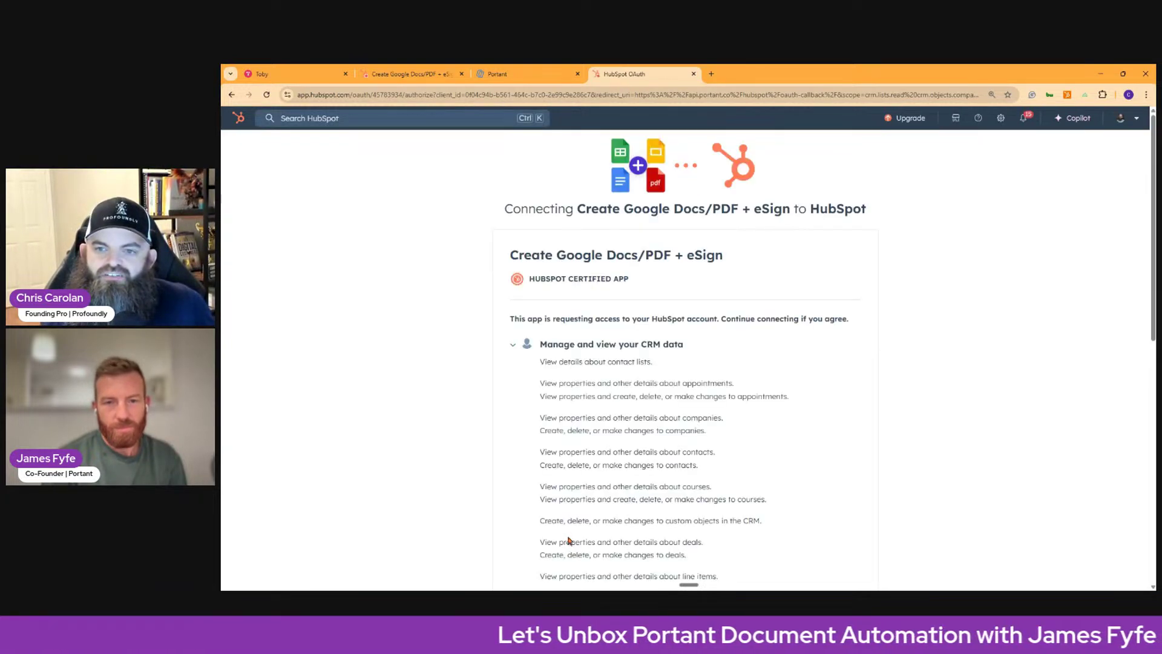
- Review the requested HubSpot permissions, agree to the third-party app terms and connect the app
scroll(786, 270, down, 3)
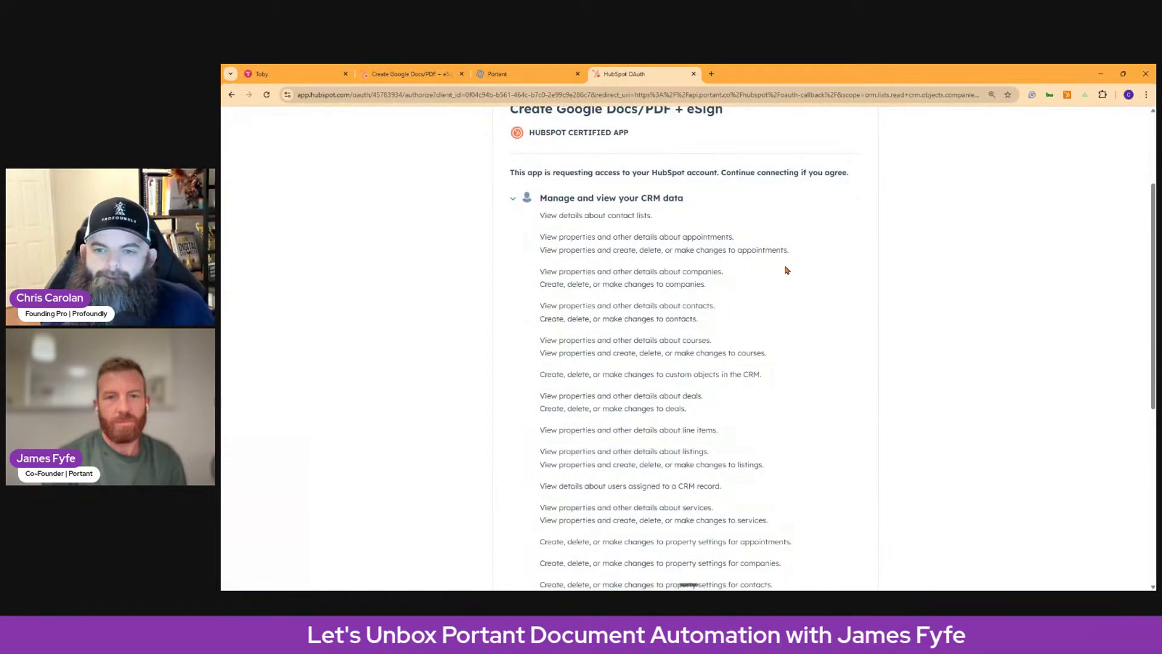
scroll(778, 254, down, 4)
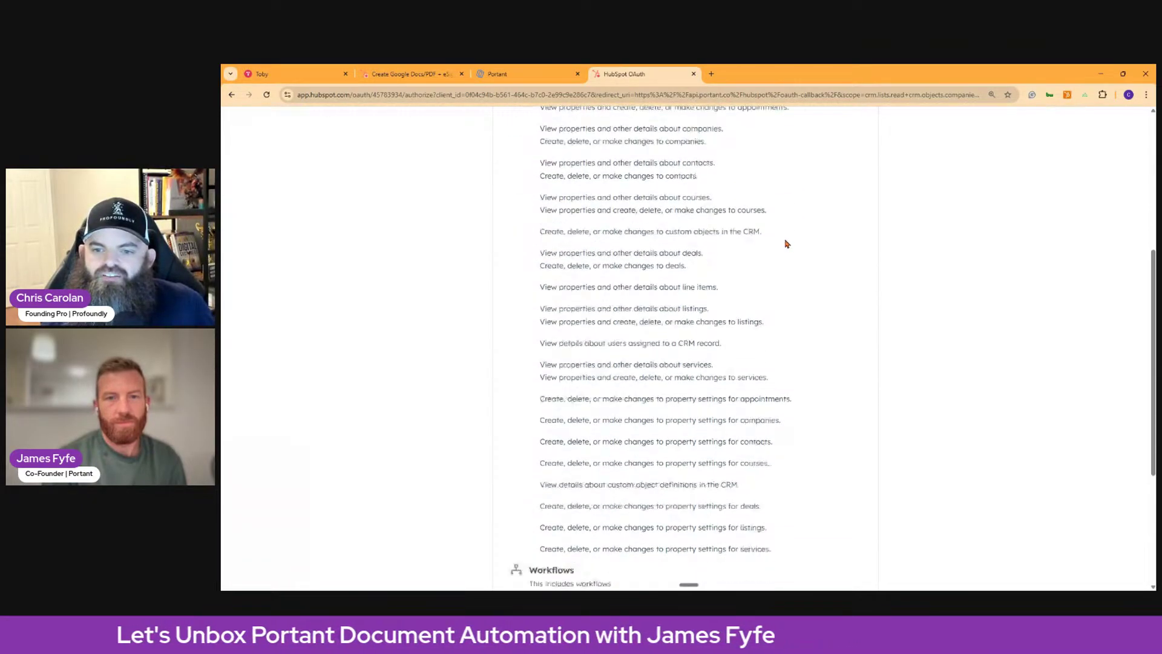
scroll(718, 236, down, 3)
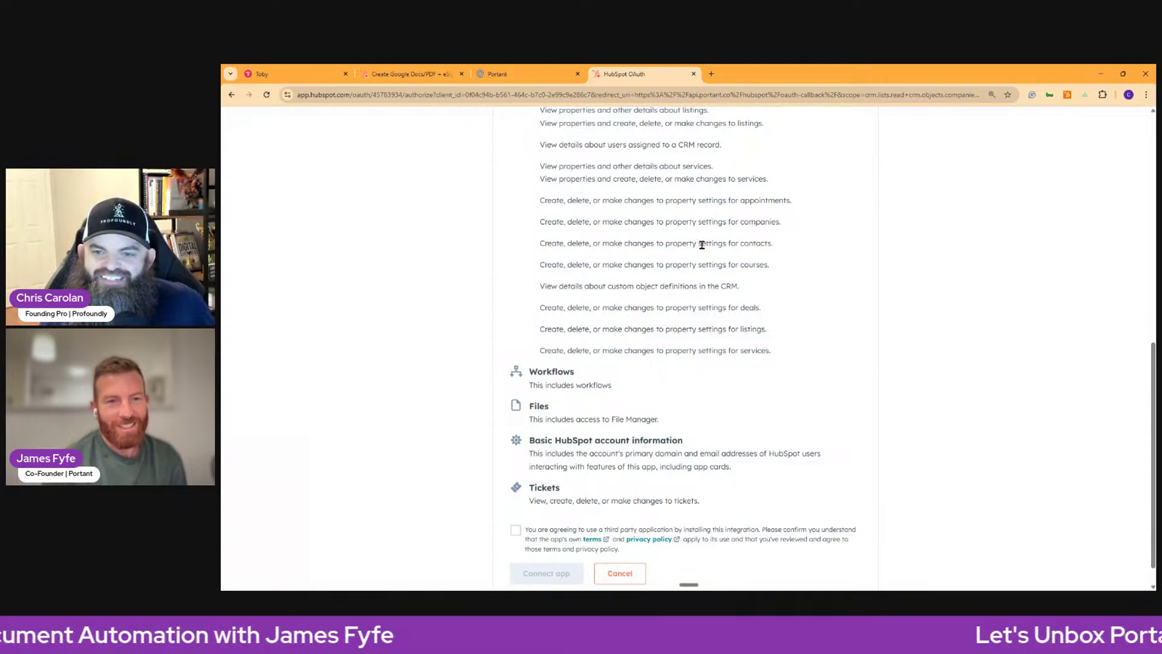
scroll(700, 245, down, 1)
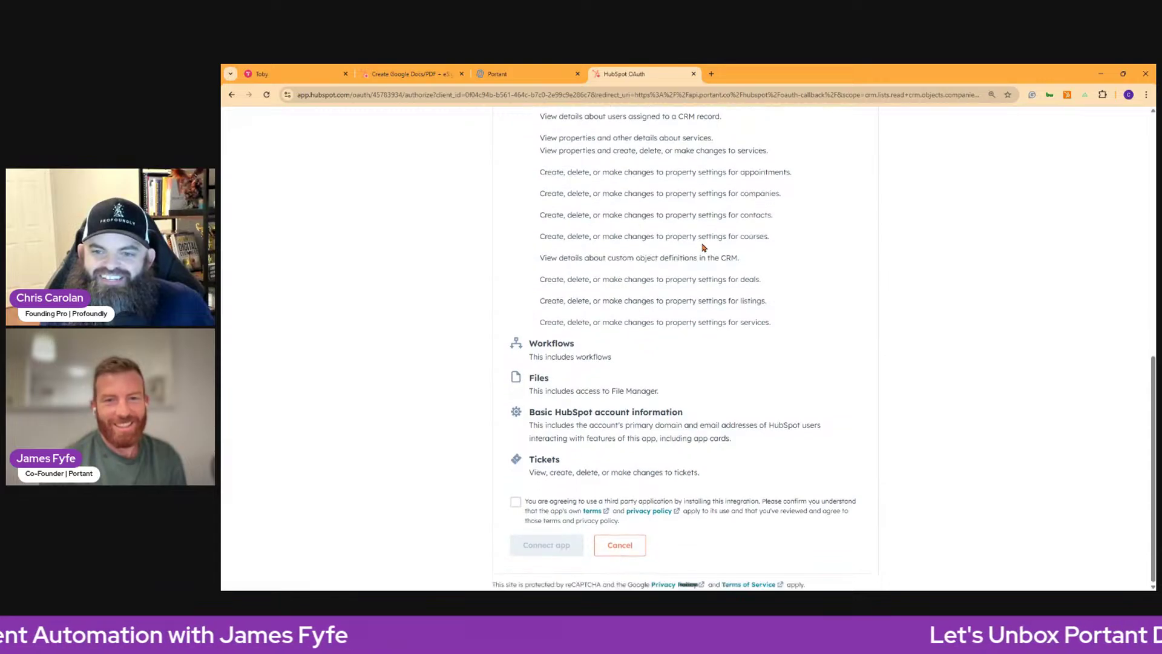
click(516, 501)
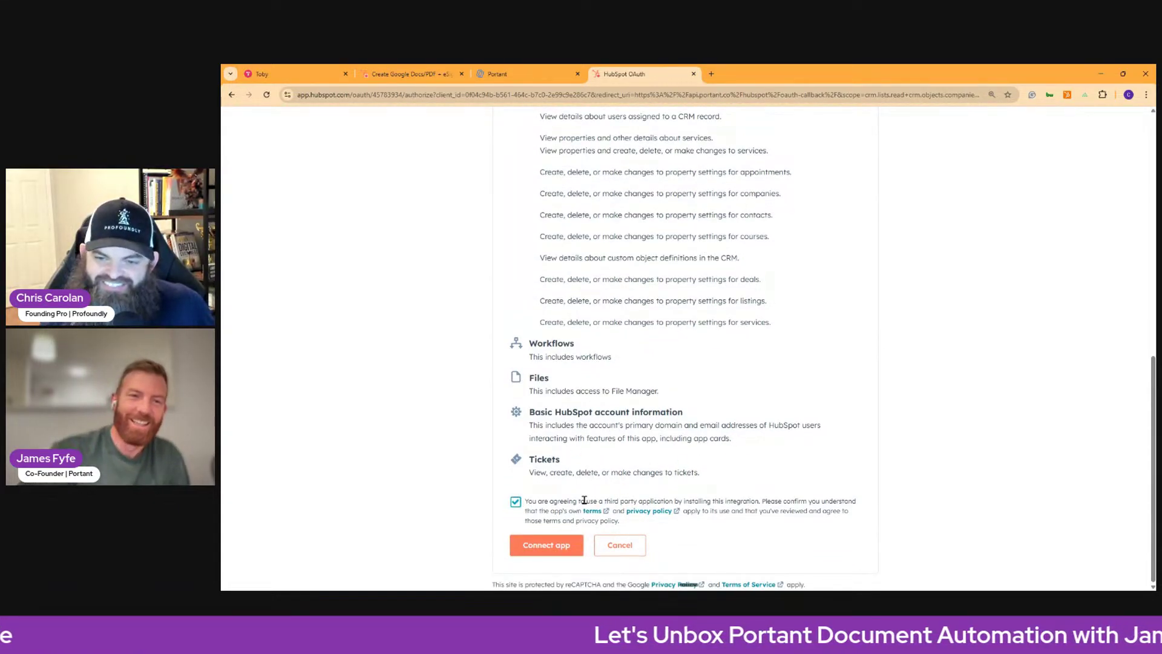
click(546, 545)
click(547, 545)
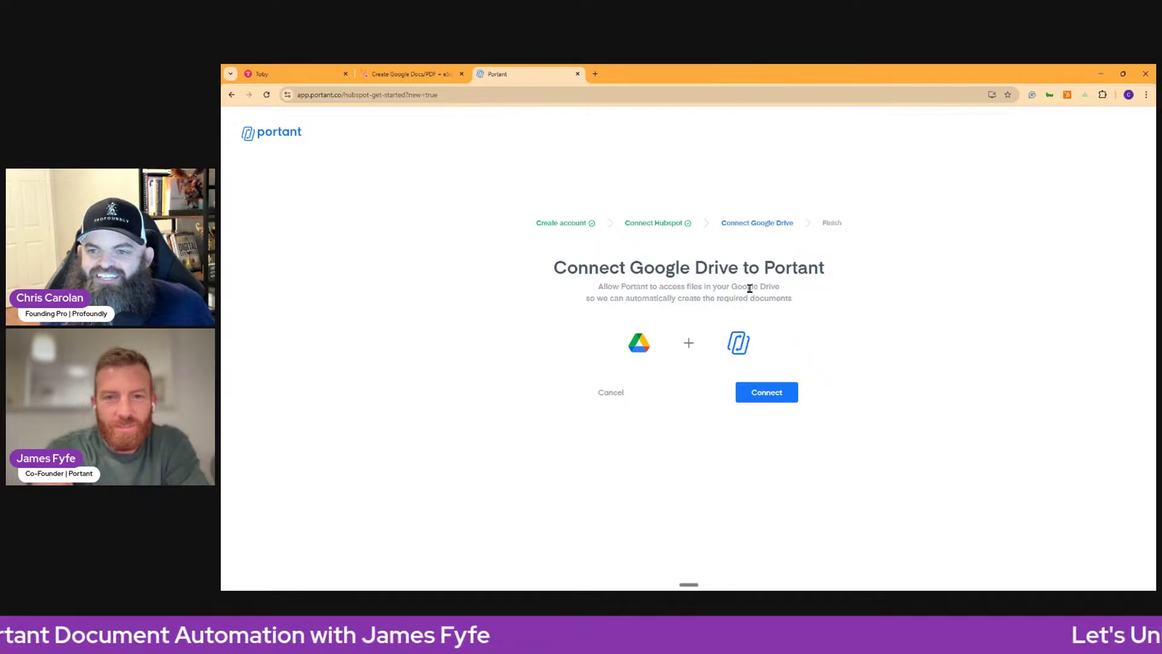
- Connect Google Drive to Portant by authorizing access with the existing Google account
click(767, 393)
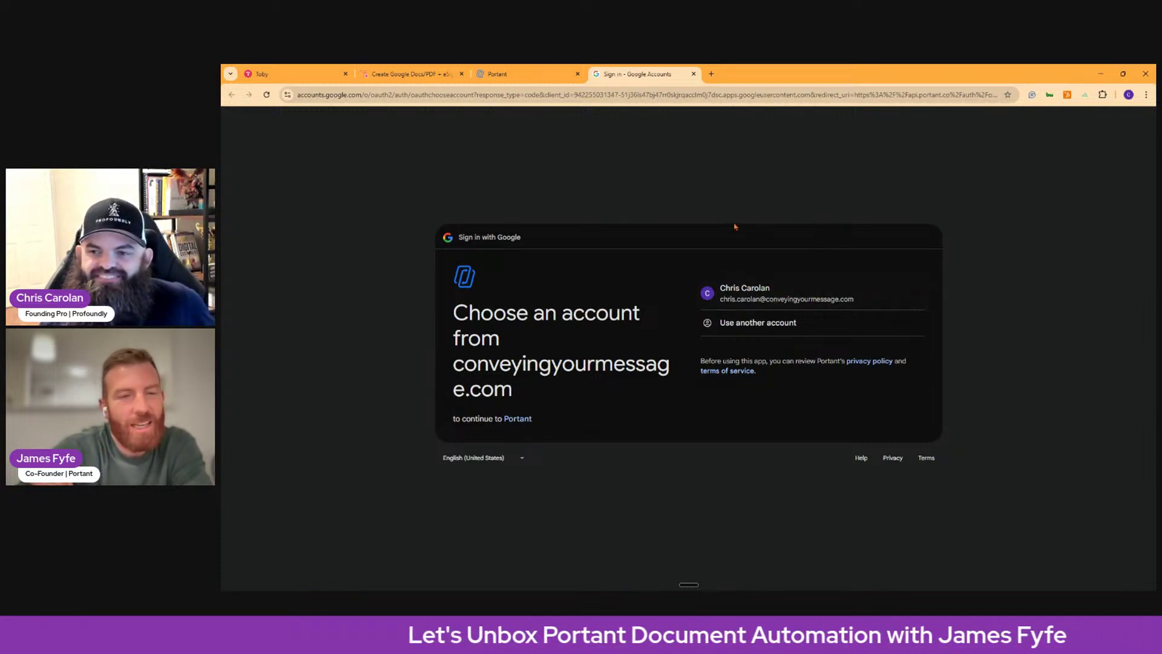
click(767, 293)
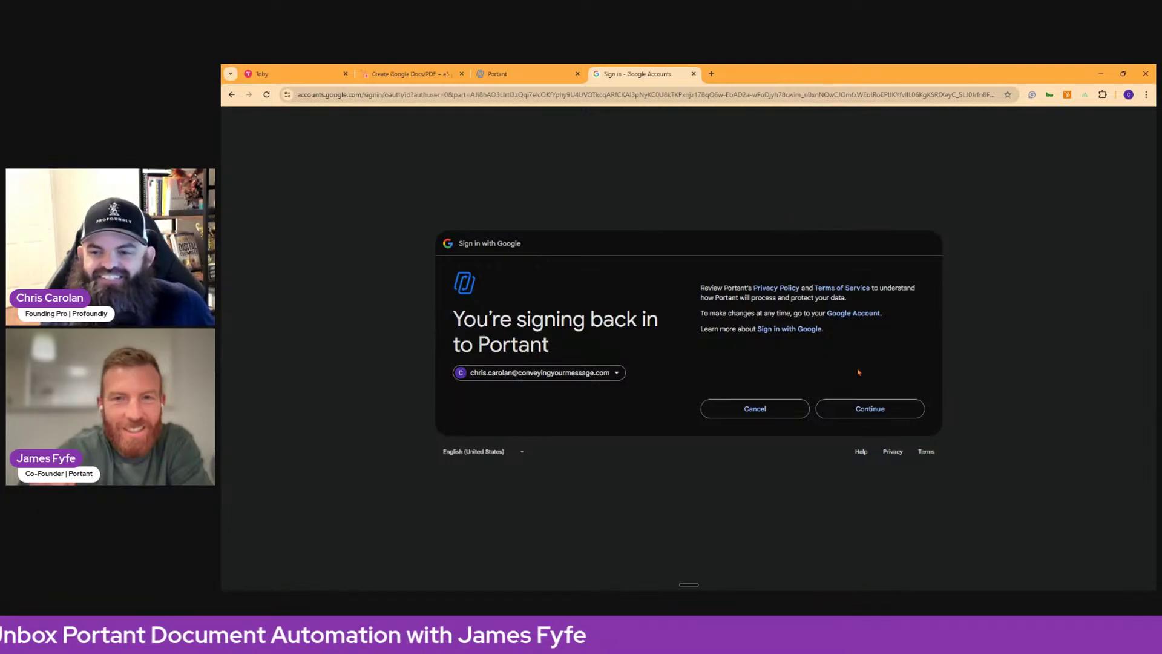
click(866, 409)
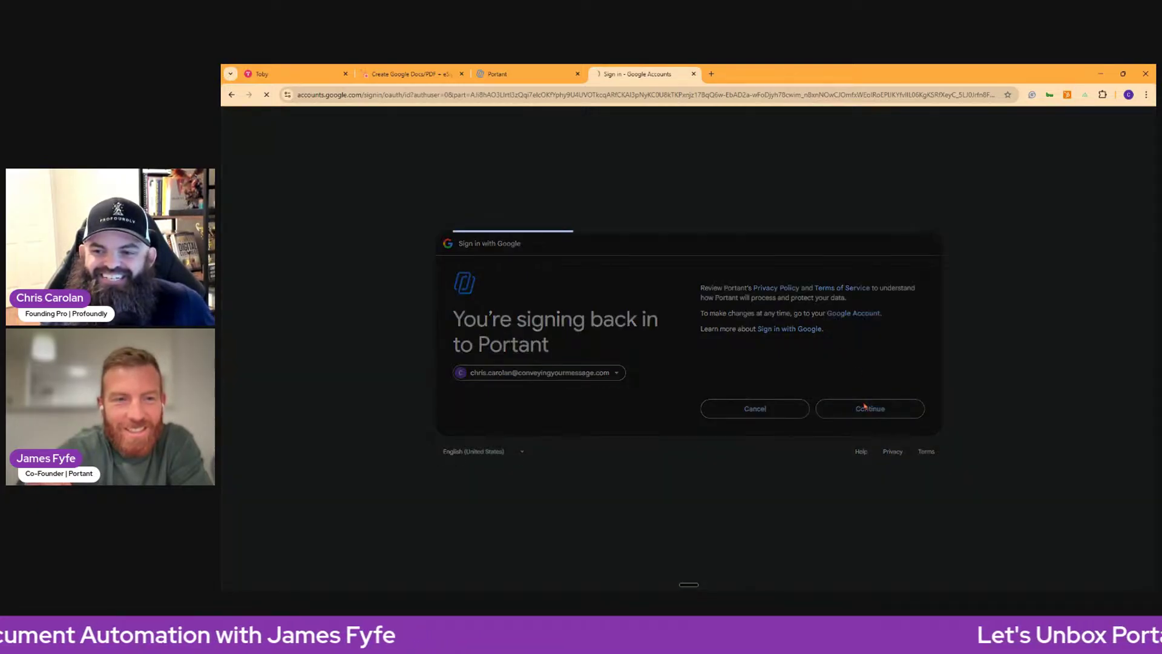
click(869, 458)
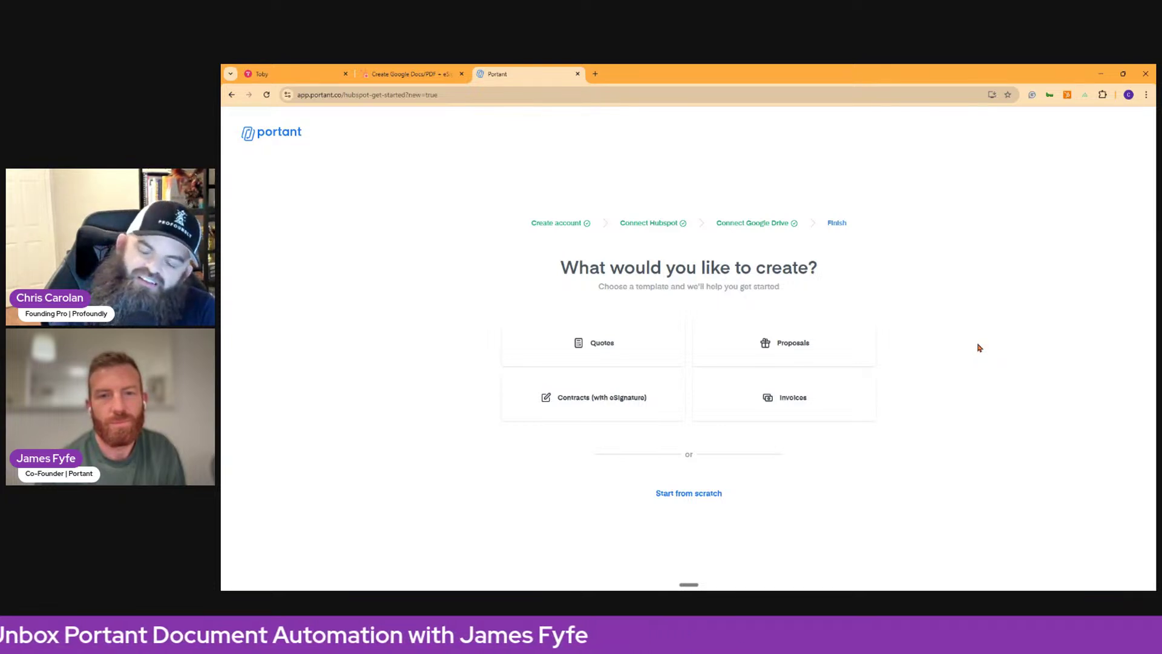
- Create a workflow from the Proposals template and open its HubSpot source configuration
click(790, 337)
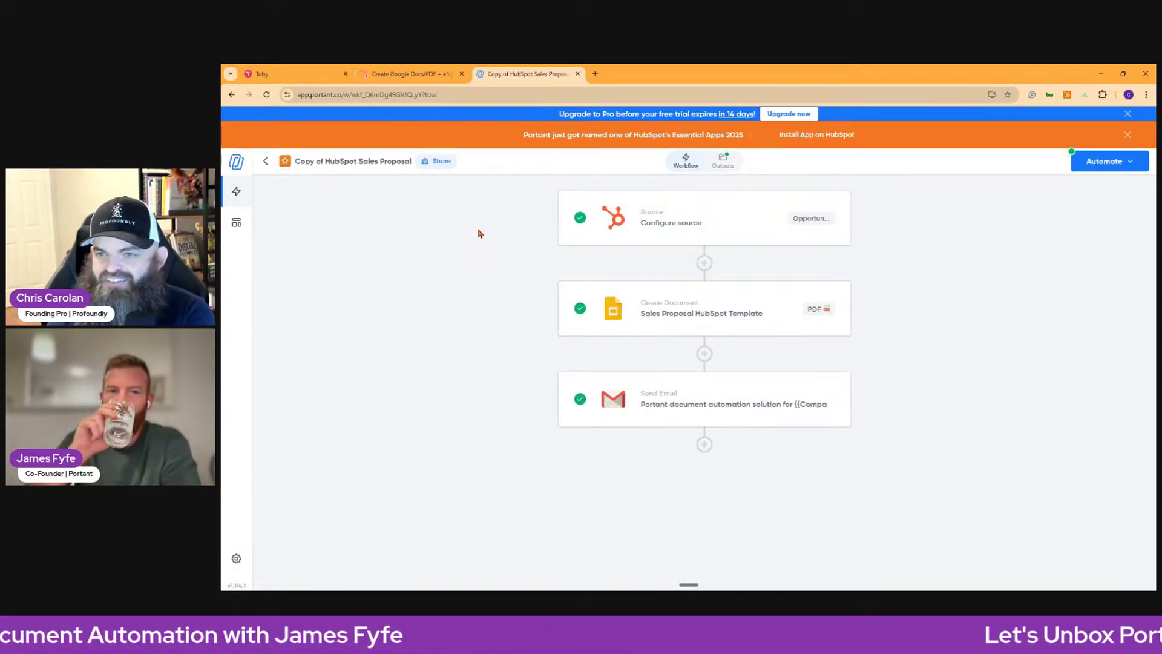
click(708, 217)
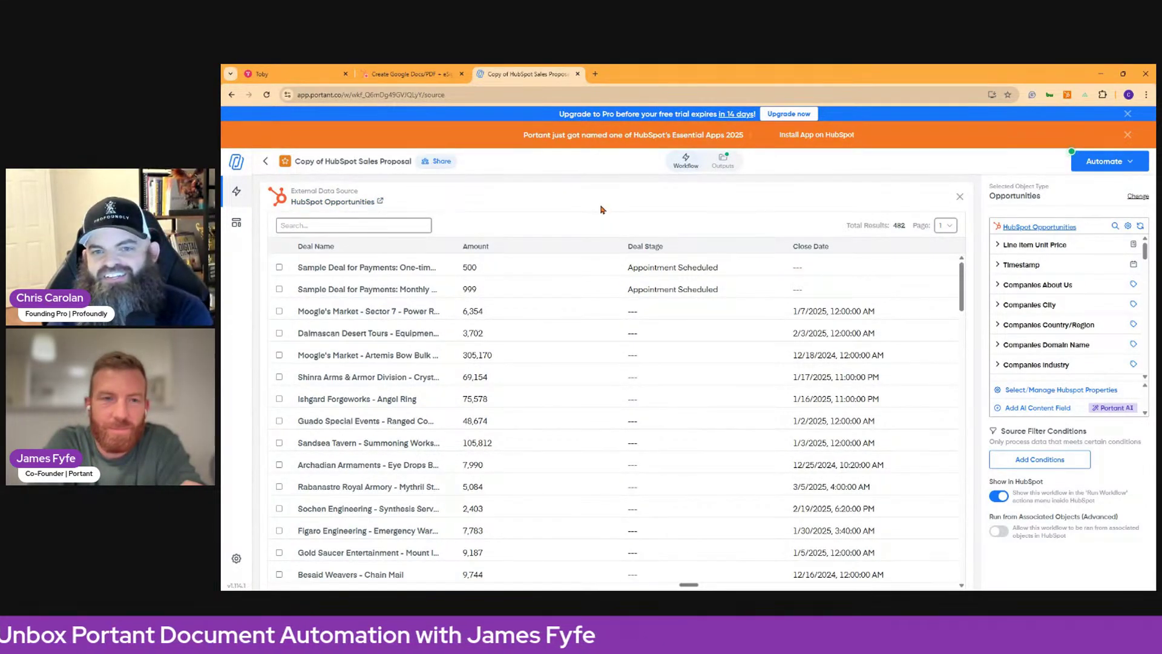
- Open the source's opportunities board in HubSpot and switch it to the Sales Pipeline
click(348, 204)
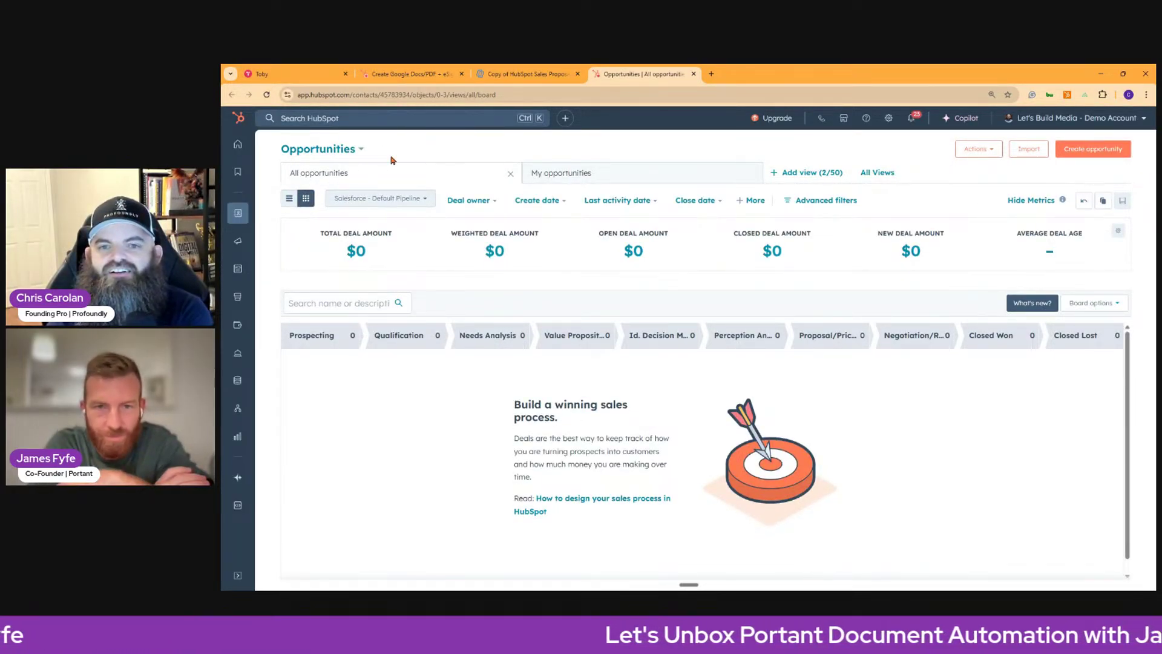
click(384, 199)
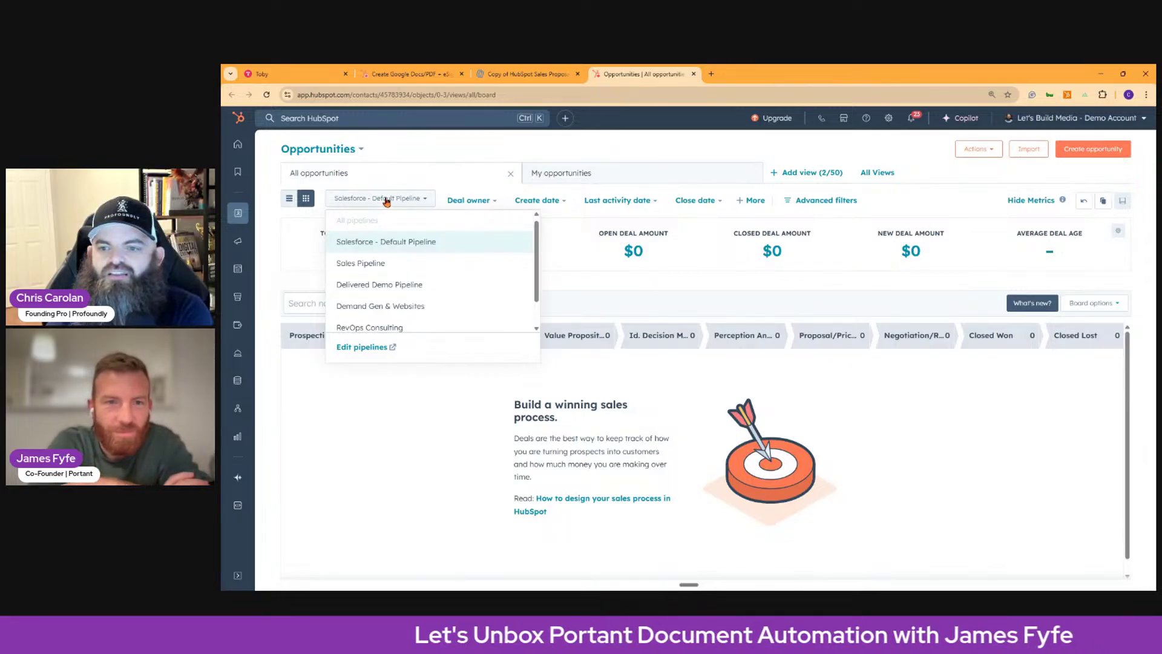
click(394, 264)
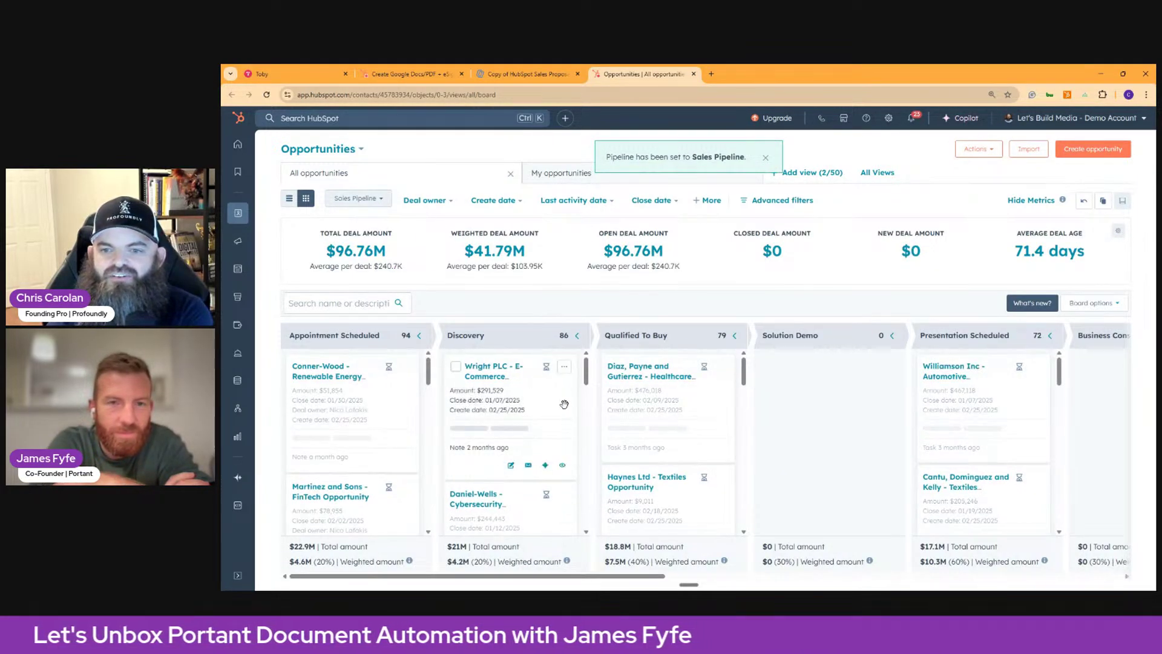
scroll(690, 412, down, 2)
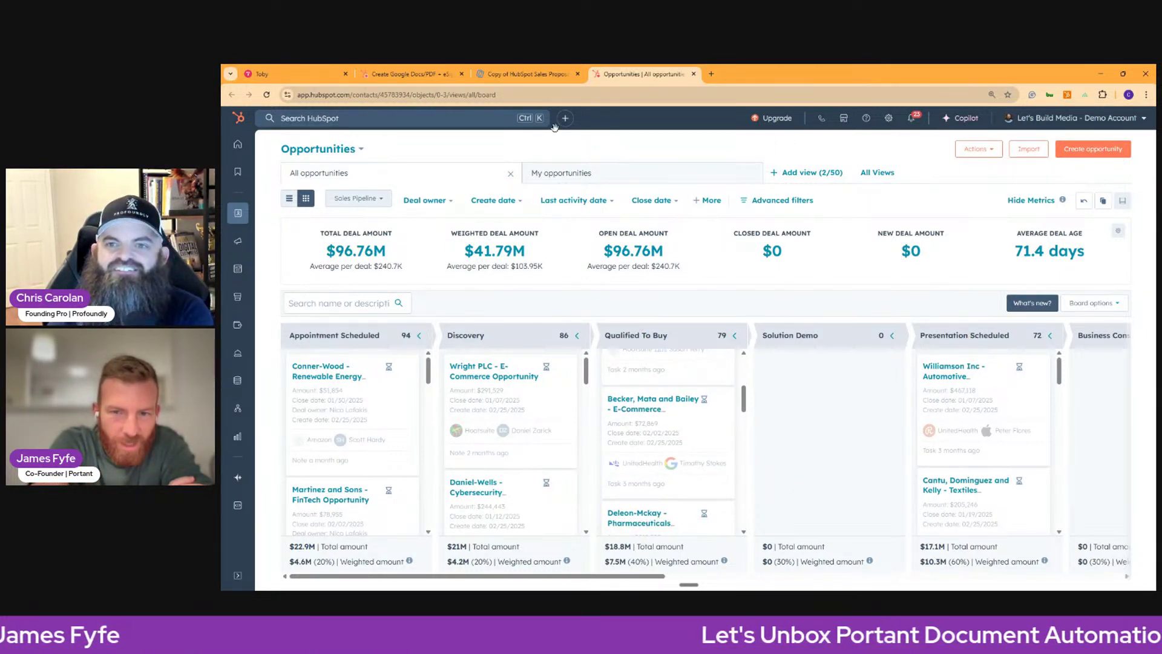
- Return to the Portant workflow and look through the deals listed in the HubSpot Opportunities source
click(518, 74)
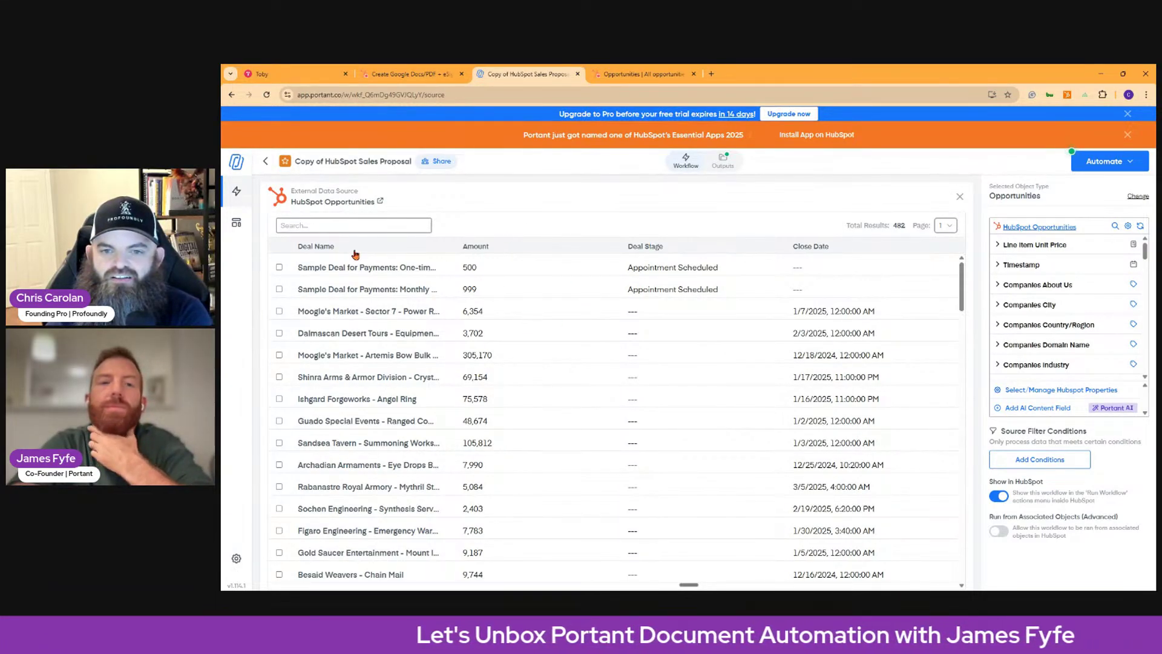
scroll(435, 337, down, 1)
scroll(434, 336, down, 3)
scroll(721, 363, up, 4)
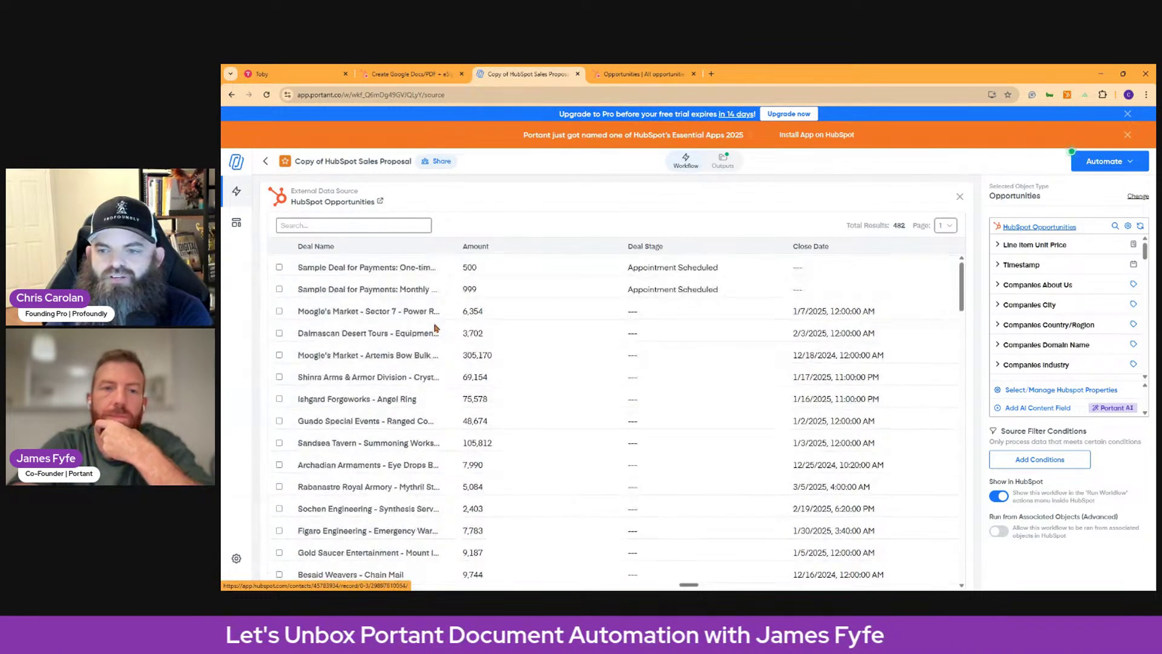
scroll(567, 363, down, 4)
scroll(569, 357, down, 3)
scroll(572, 345, up, 5)
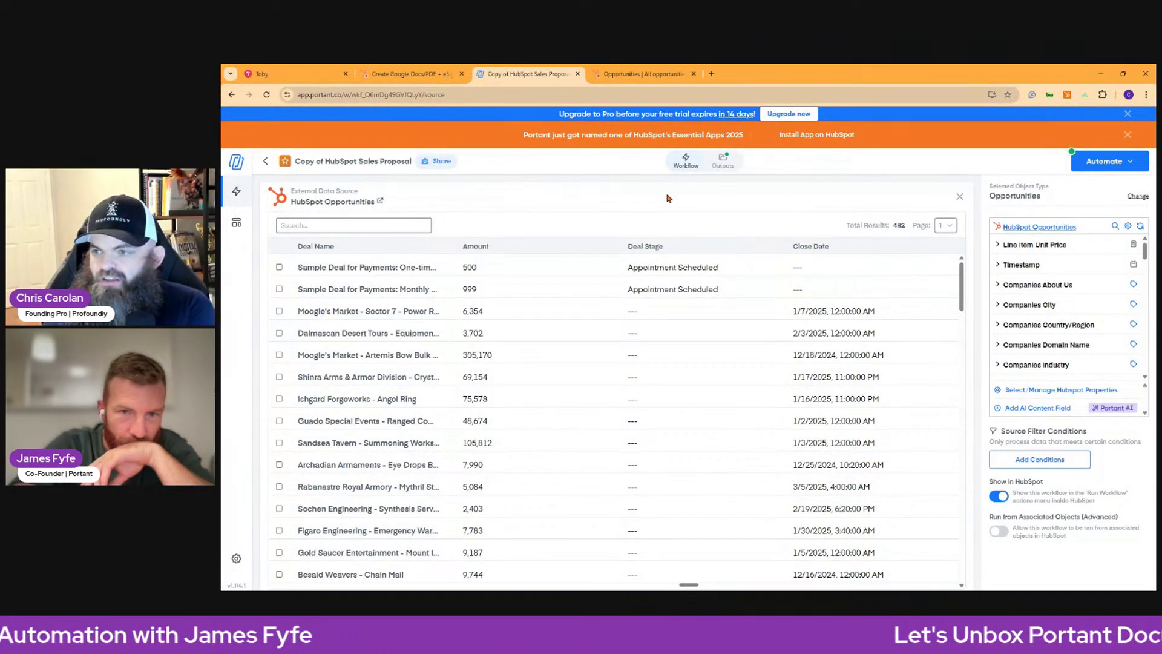
- Examine the source's HubSpot property fields, including the tag and format options of Line Item Unit Price and Companies City
click(997, 245)
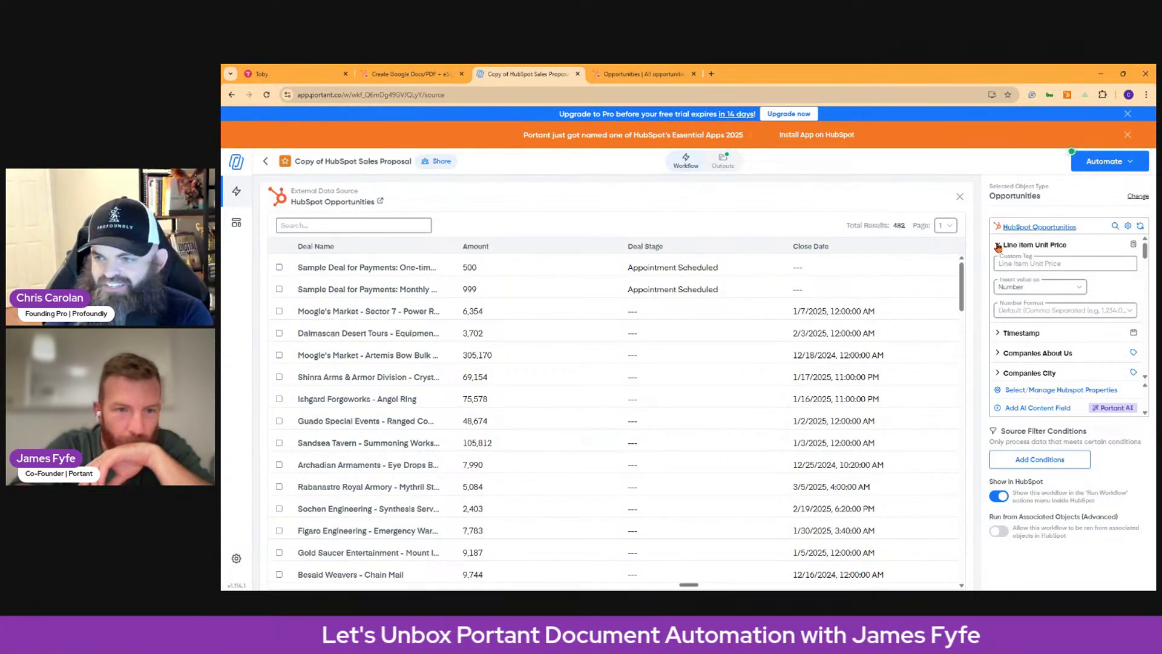
click(998, 245)
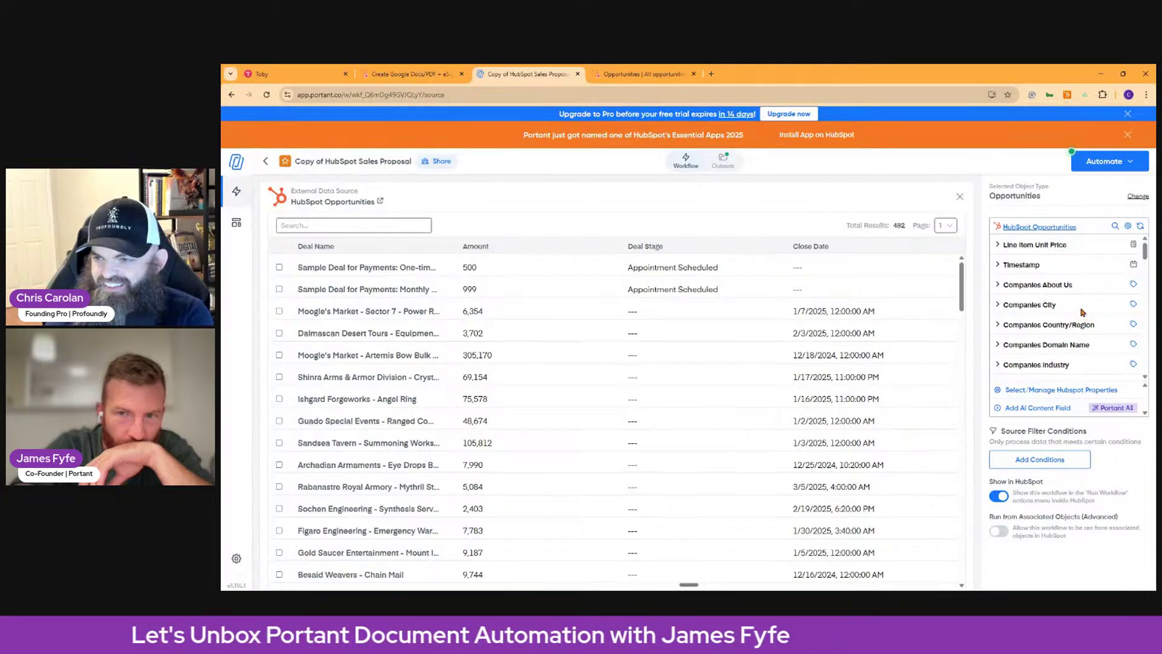
scroll(1082, 308, down, 1)
scroll(1081, 308, down, 2)
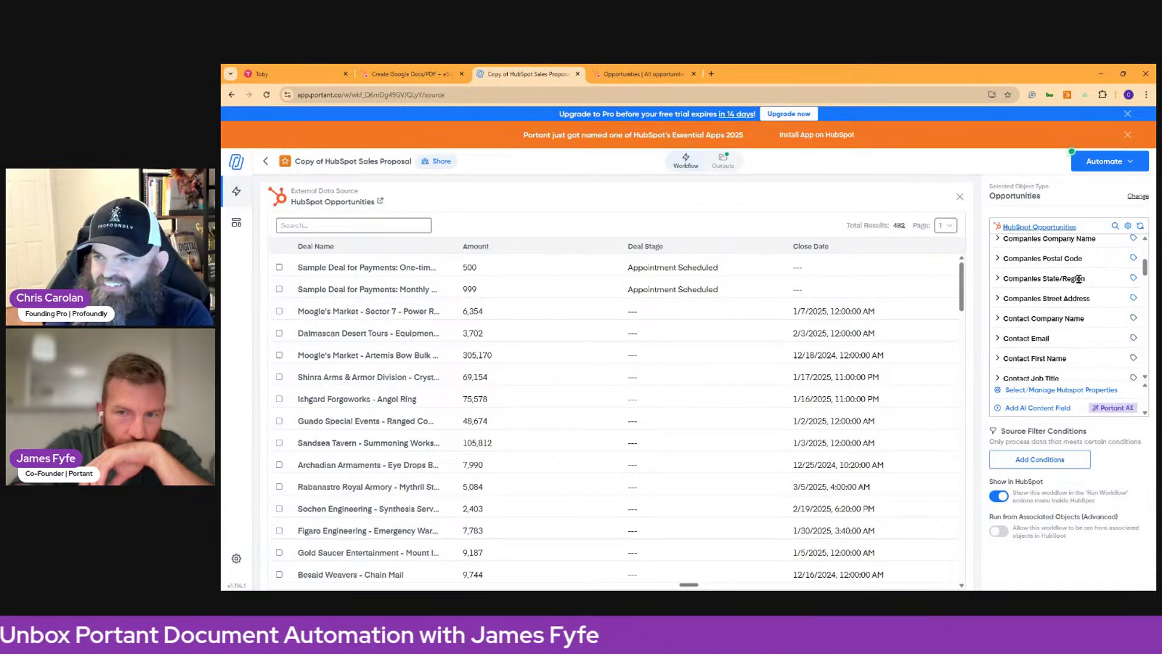
scroll(1079, 279, up, 2)
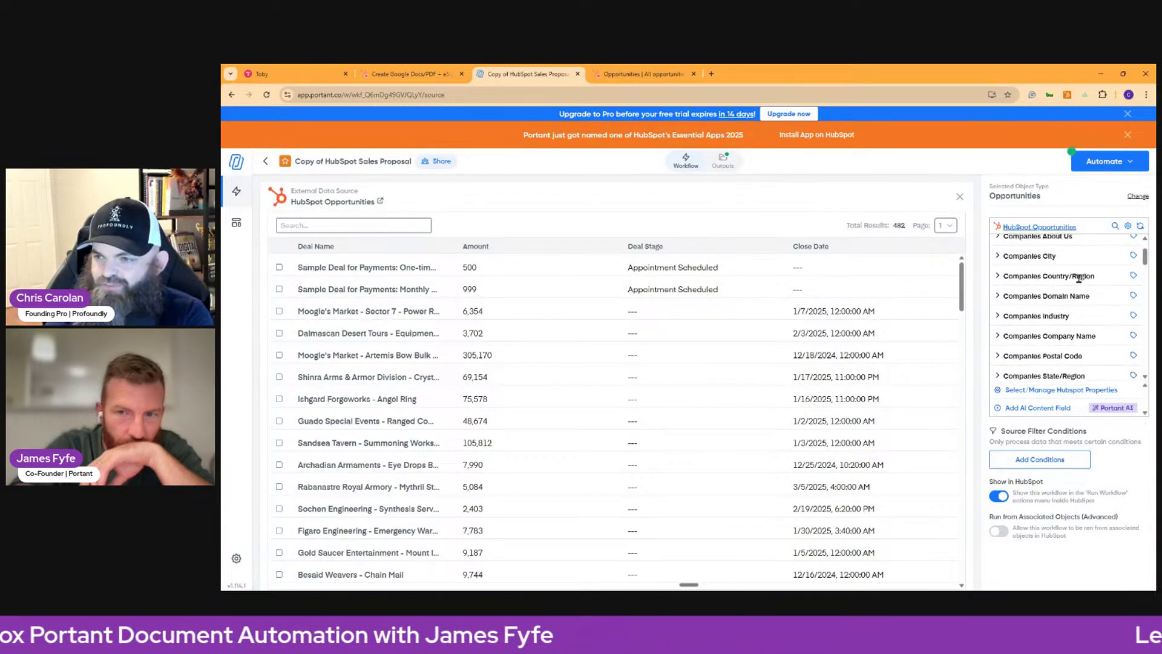
click(998, 257)
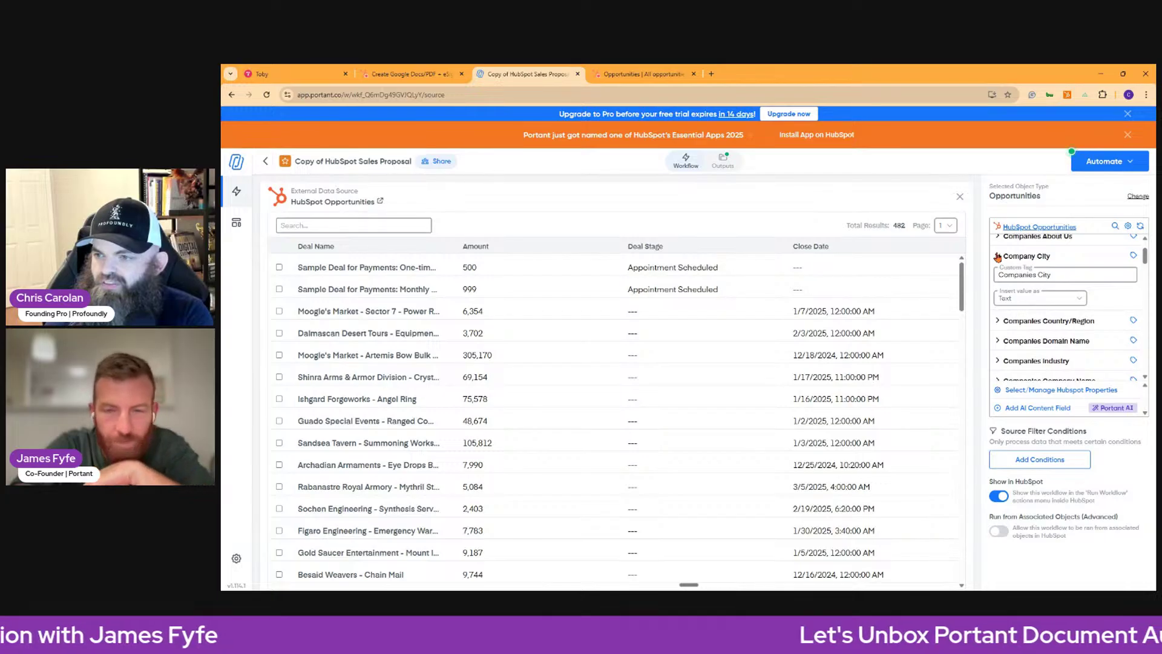
- Collapse the Company City field and look through the source's deal, account, contact and line item property fields
click(997, 257)
scroll(1064, 283, down, 3)
scroll(1064, 283, down, 10)
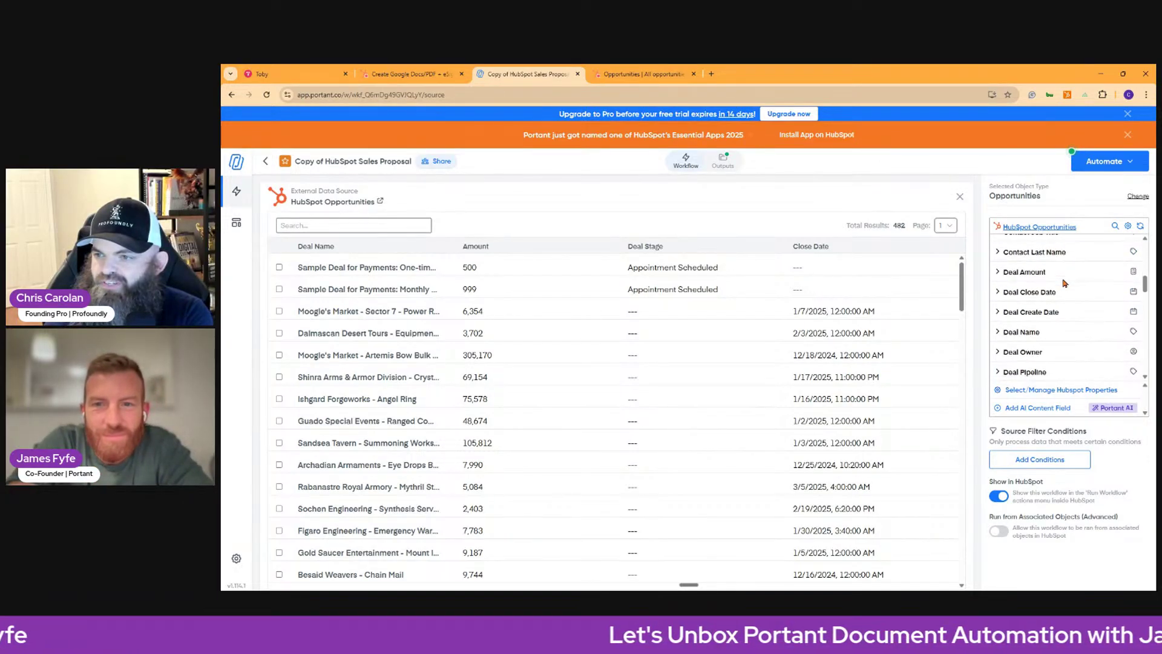
scroll(1062, 271, down, 3)
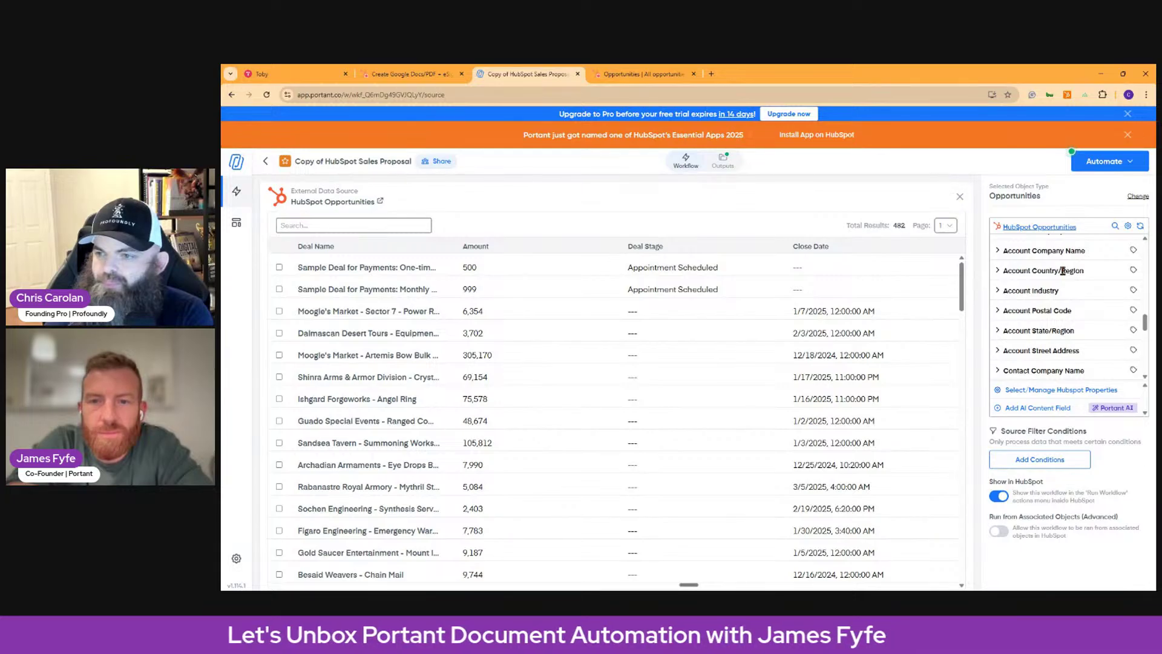
scroll(1063, 270, up, 2)
scroll(1062, 272, down, 2)
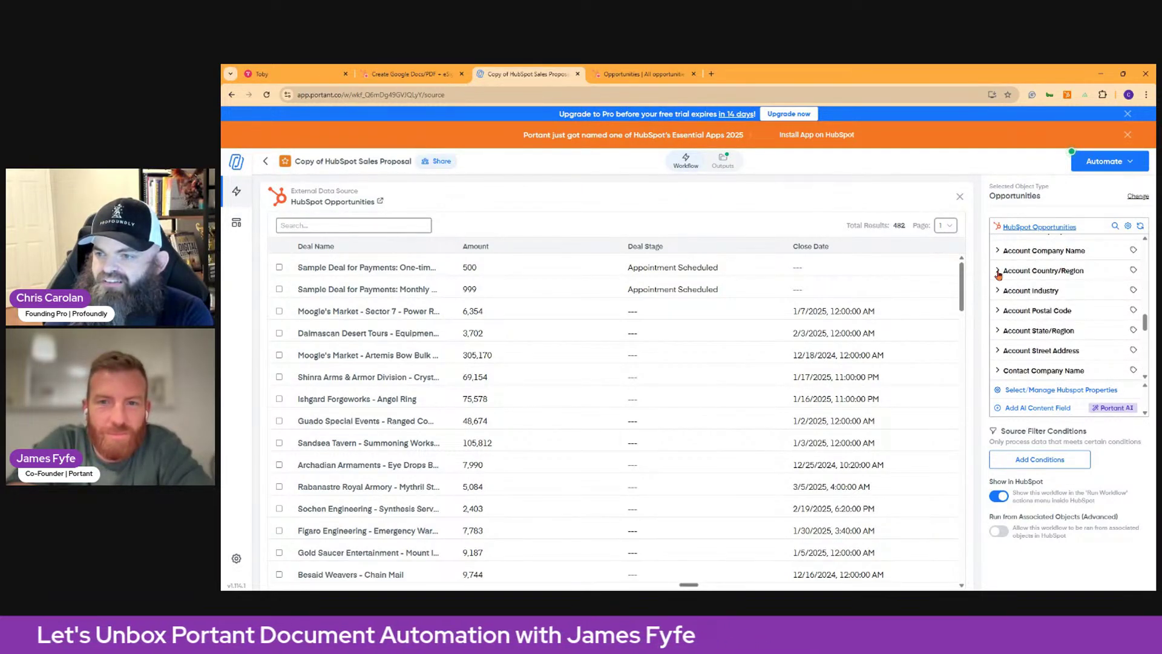
scroll(1021, 319, down, 2)
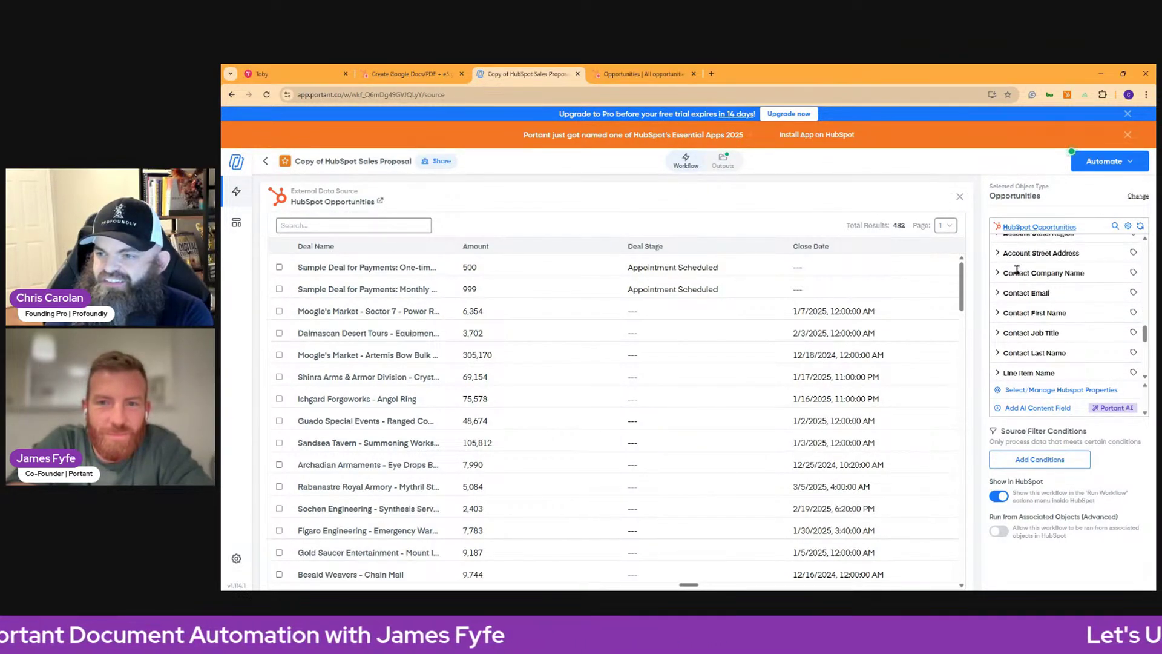
scroll(1016, 270, up, 1)
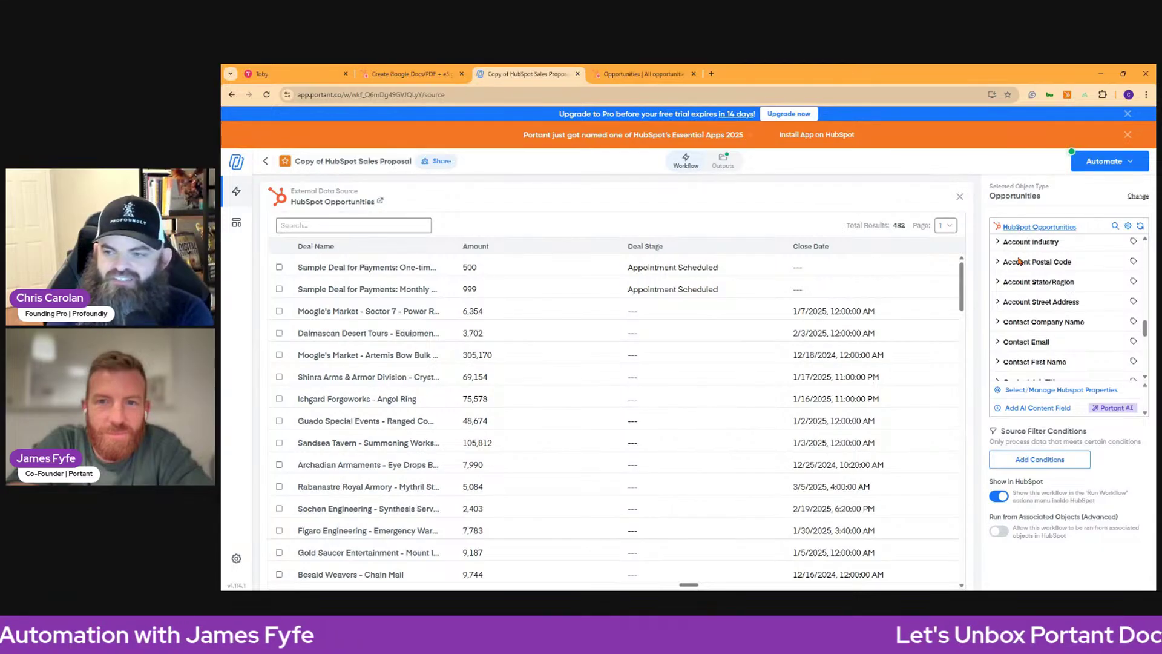
scroll(1017, 274, down, 3)
scroll(1017, 273, up, 3)
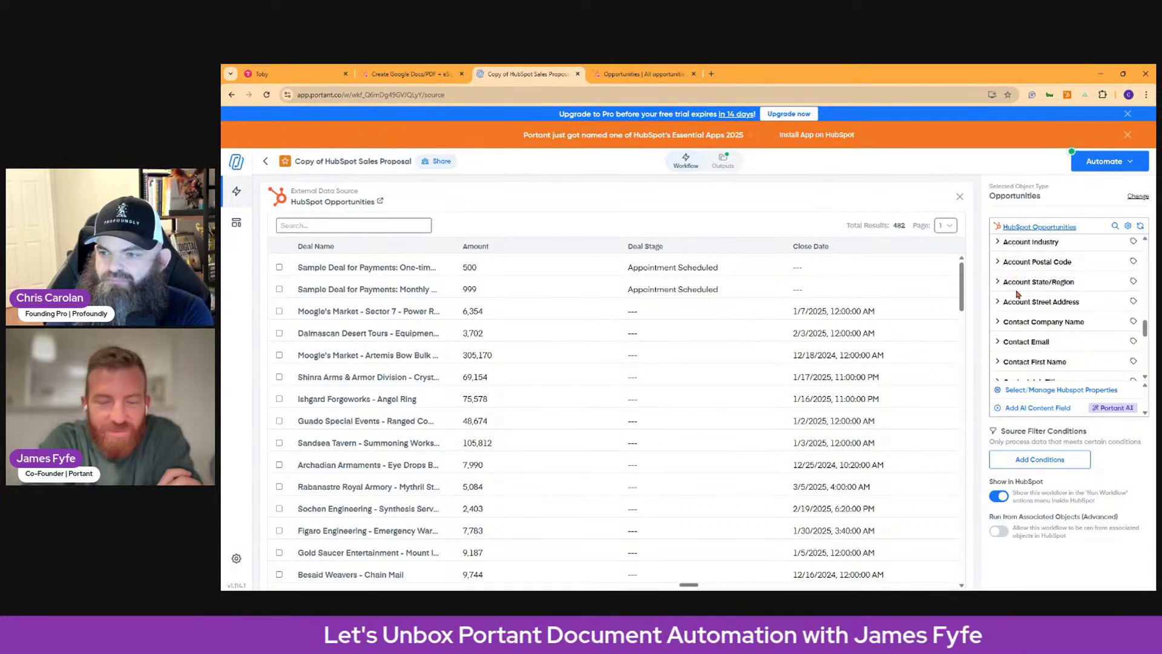
scroll(1017, 286, down, 2)
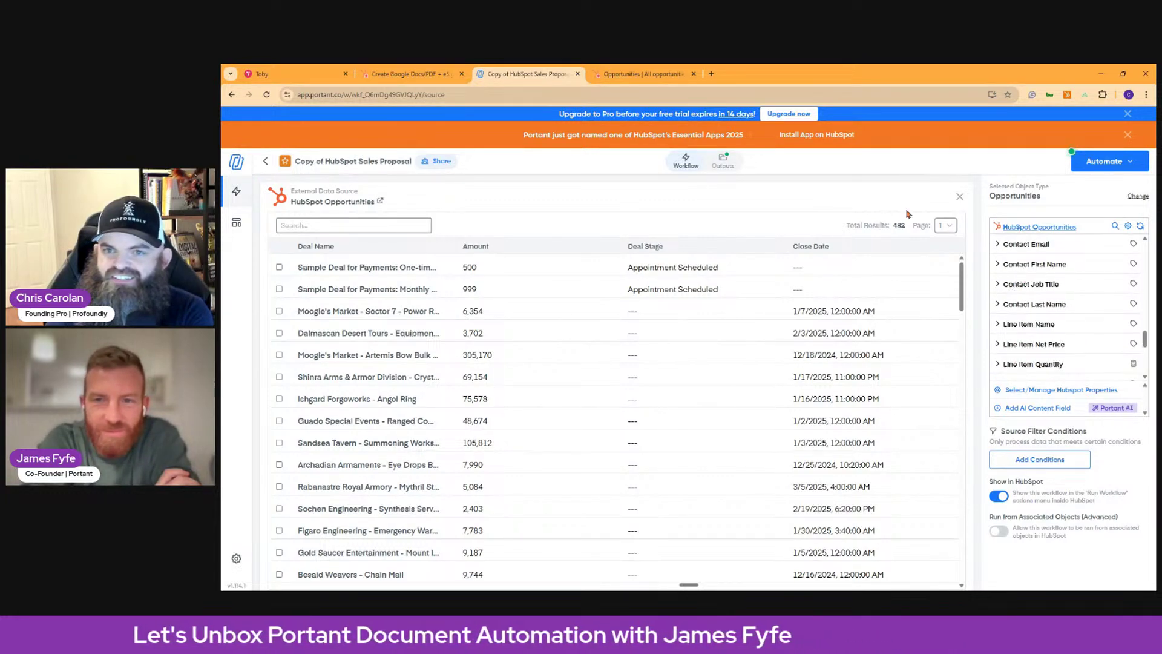
- Switch to the HubSpot opportunities board and look through its list of available object types
click(643, 74)
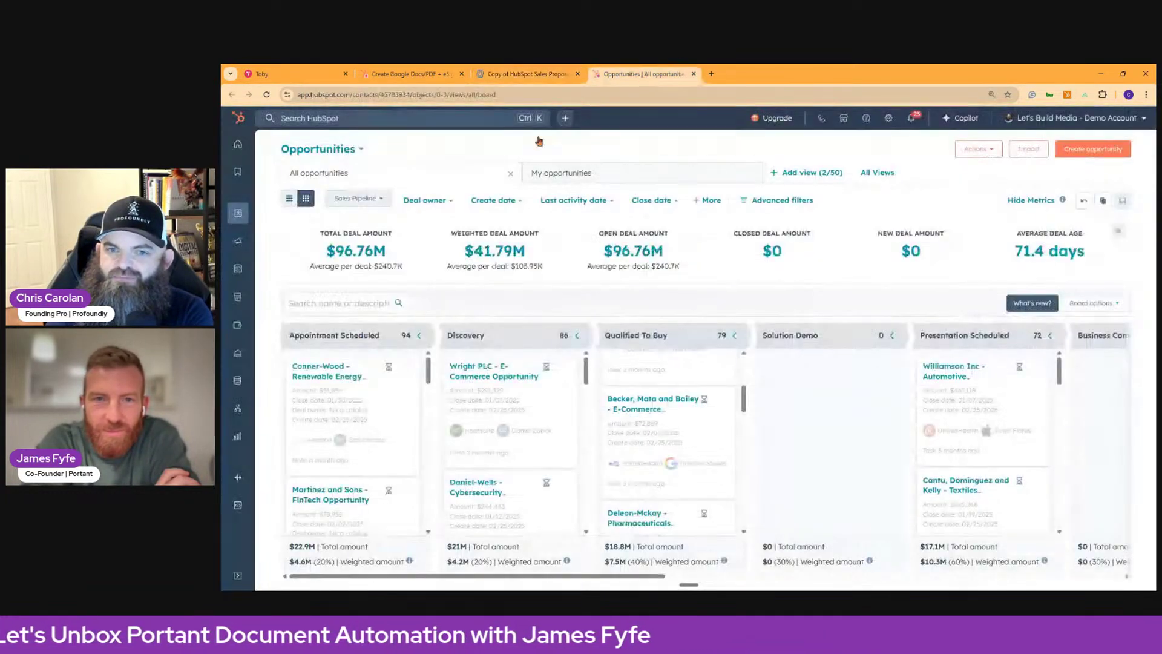
click(319, 149)
scroll(348, 221, up, 2)
scroll(348, 221, up, 3)
scroll(348, 219, down, 3)
scroll(343, 212, up, 8)
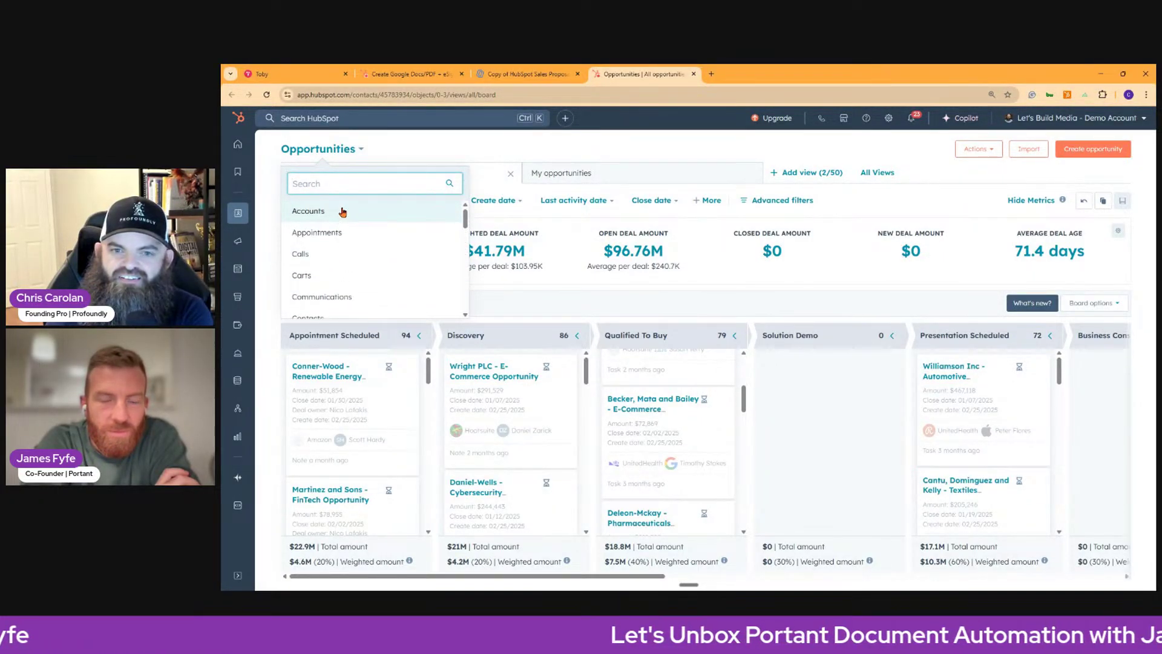
scroll(343, 211, down, 2)
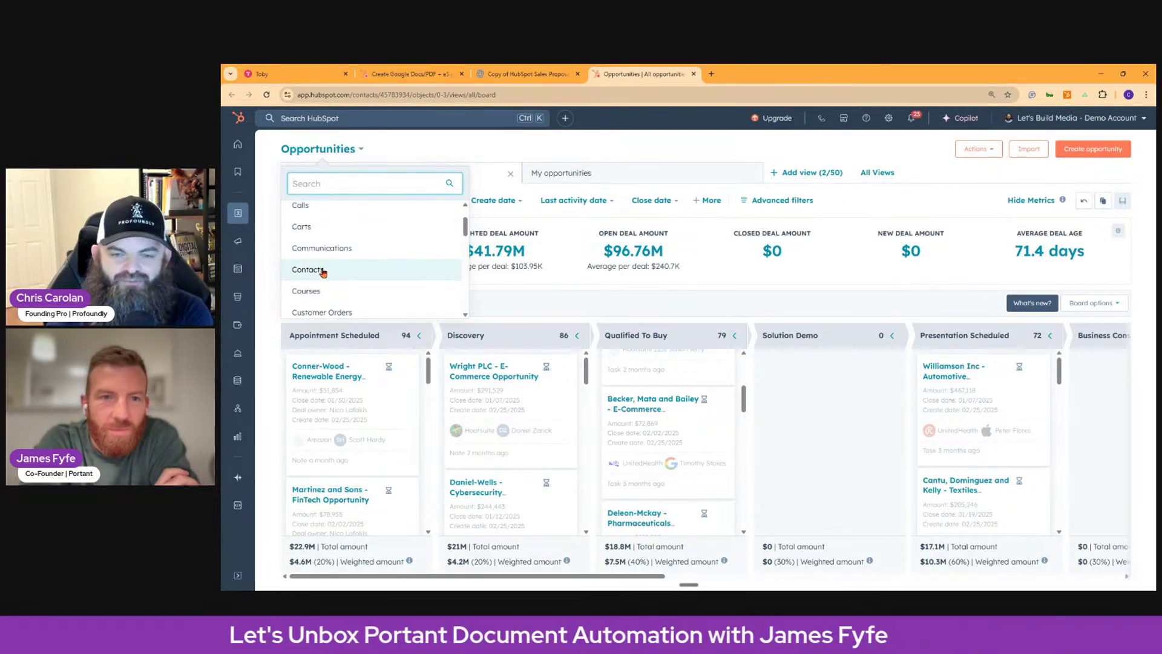
- Return to the Portant workflow and look through the remaining line item and opportunity fields of the source
click(608, 71)
click(539, 73)
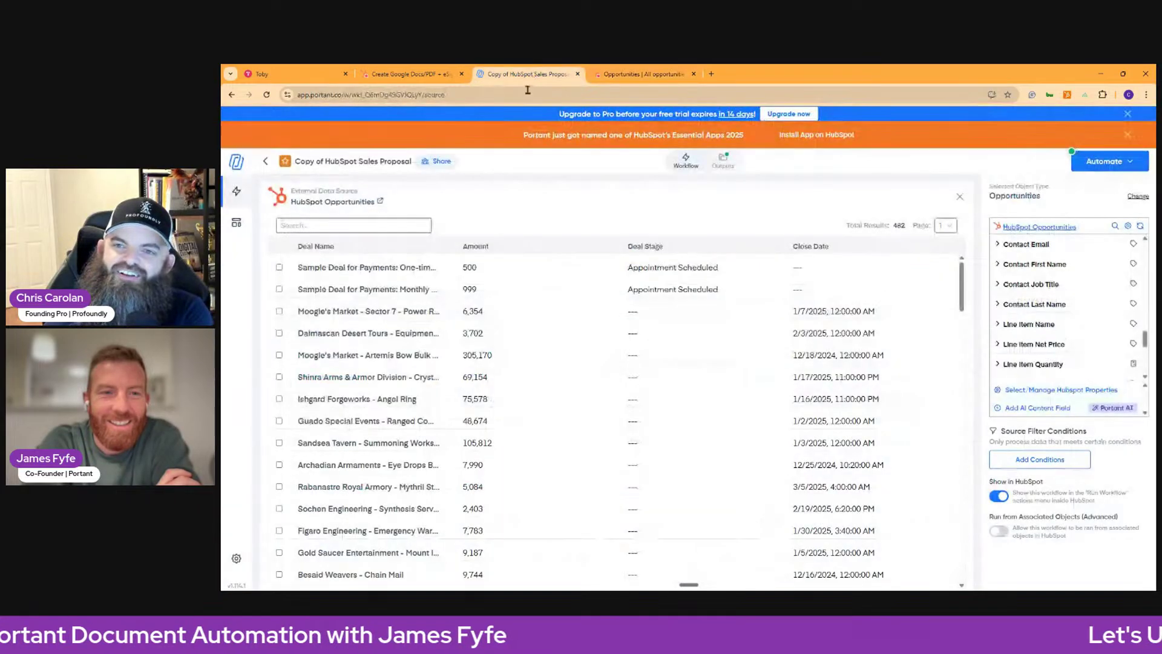
scroll(1042, 301, down, 5)
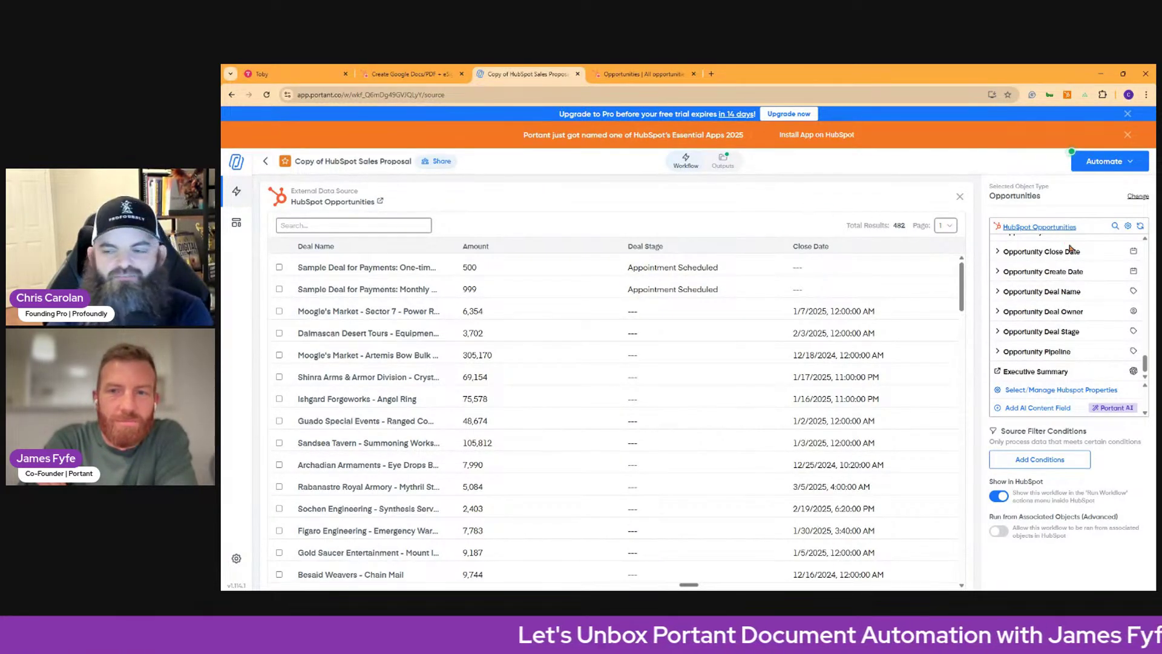
scroll(1072, 284, down, 5)
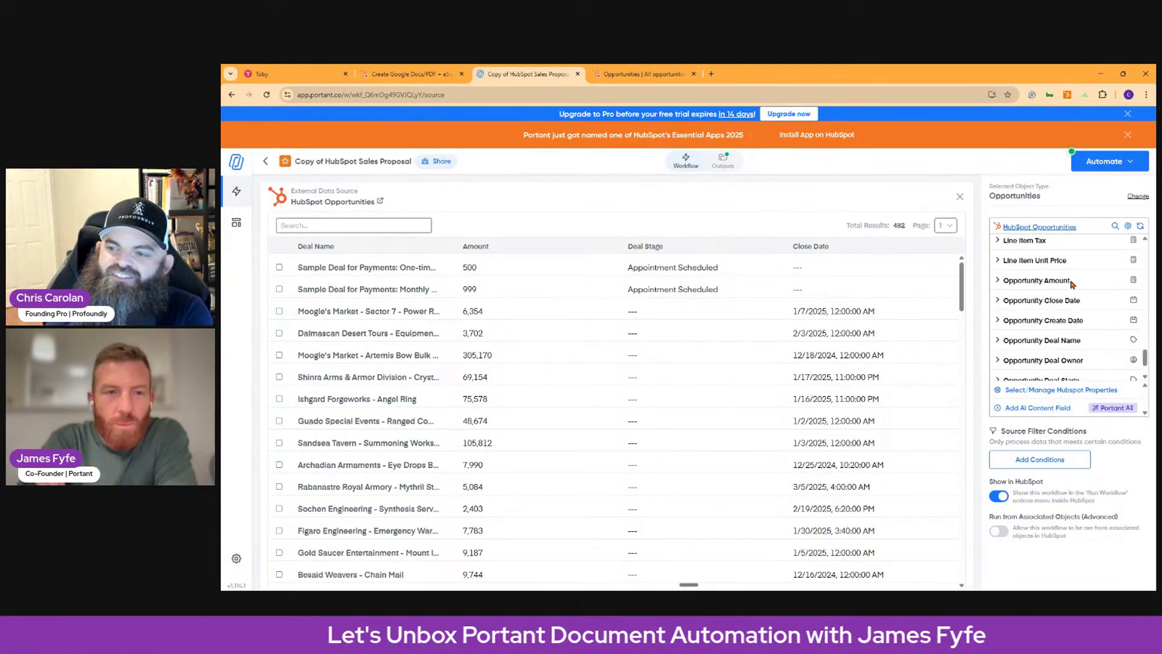
scroll(1073, 283, down, 5)
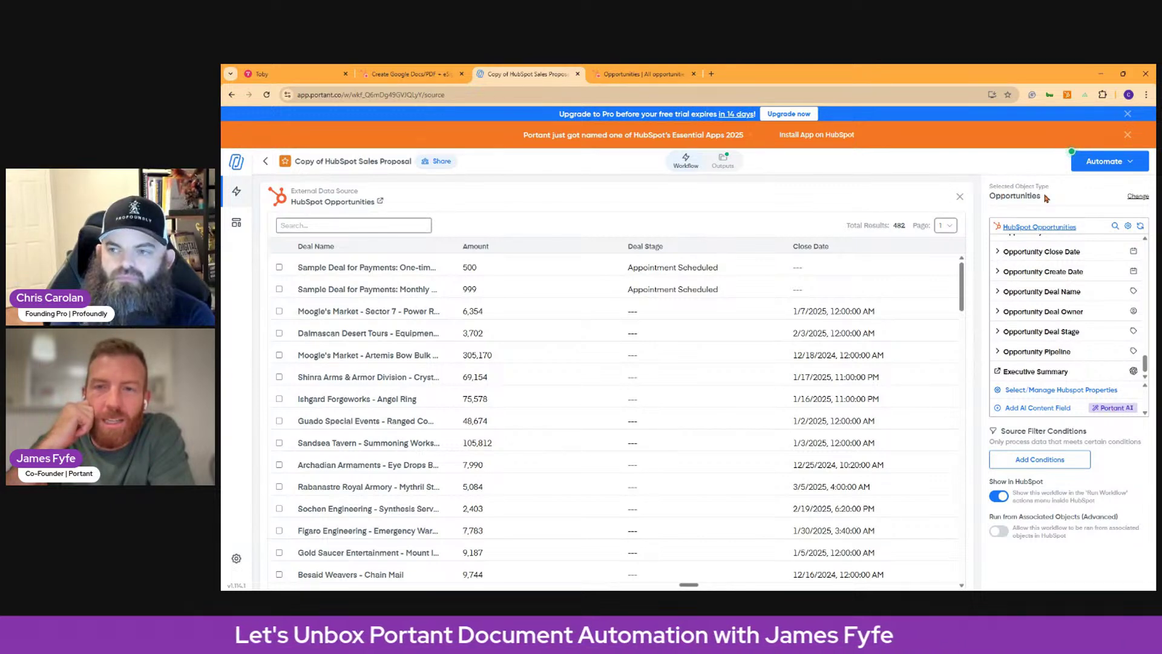
- Look through the HubSpot objects available for the source, try to select the Deliverables custom object, and dismiss the upgrade offer
click(1139, 197)
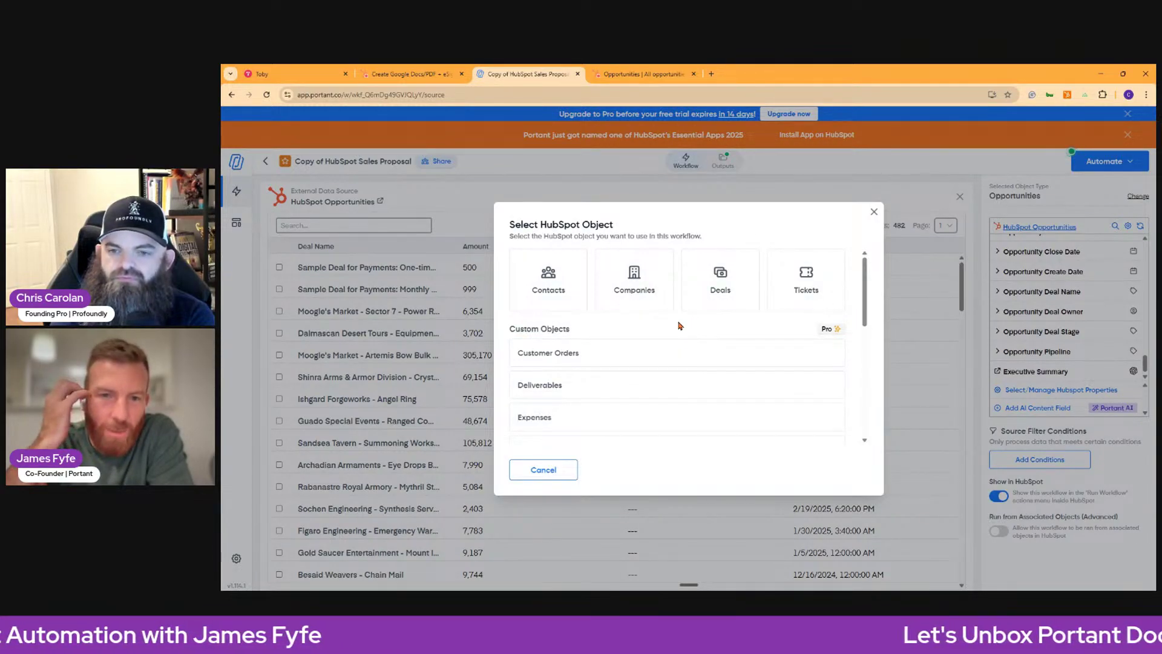
scroll(678, 325, down, 1)
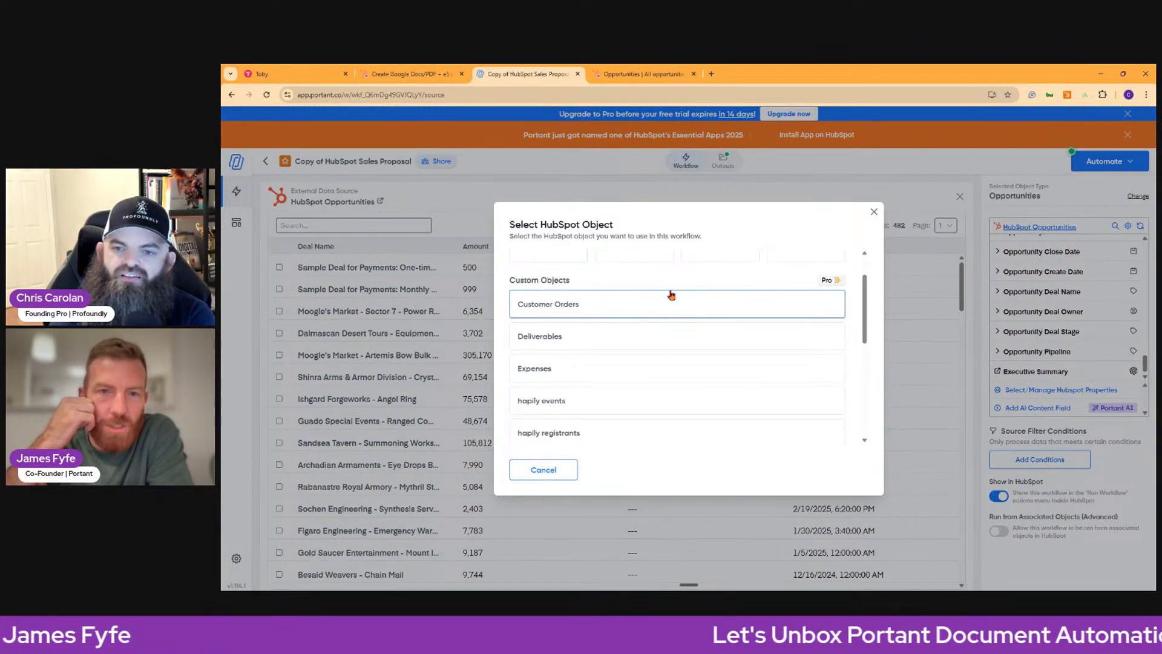
scroll(672, 295, down, 3)
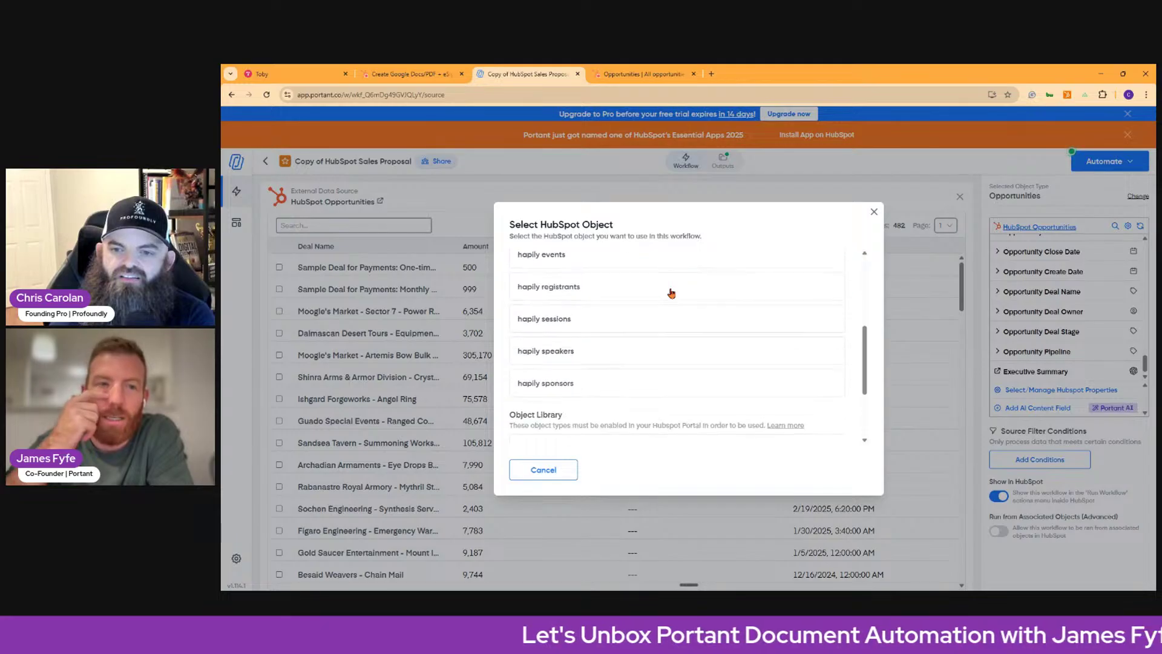
scroll(672, 293, down, 2)
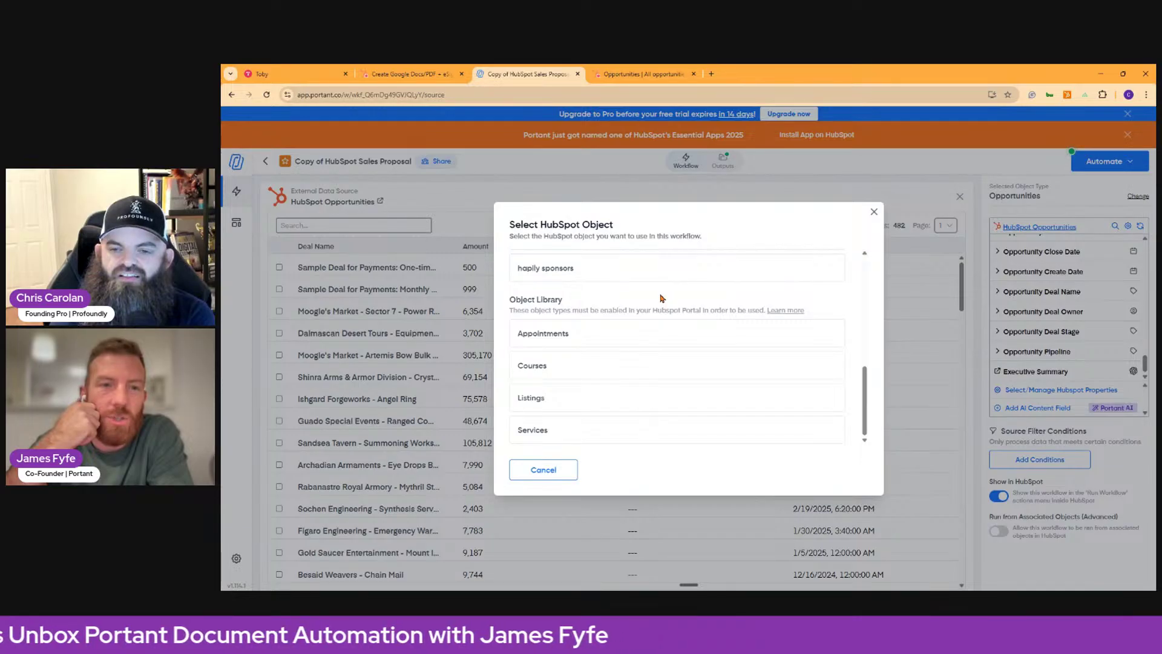
scroll(661, 298, up, 4)
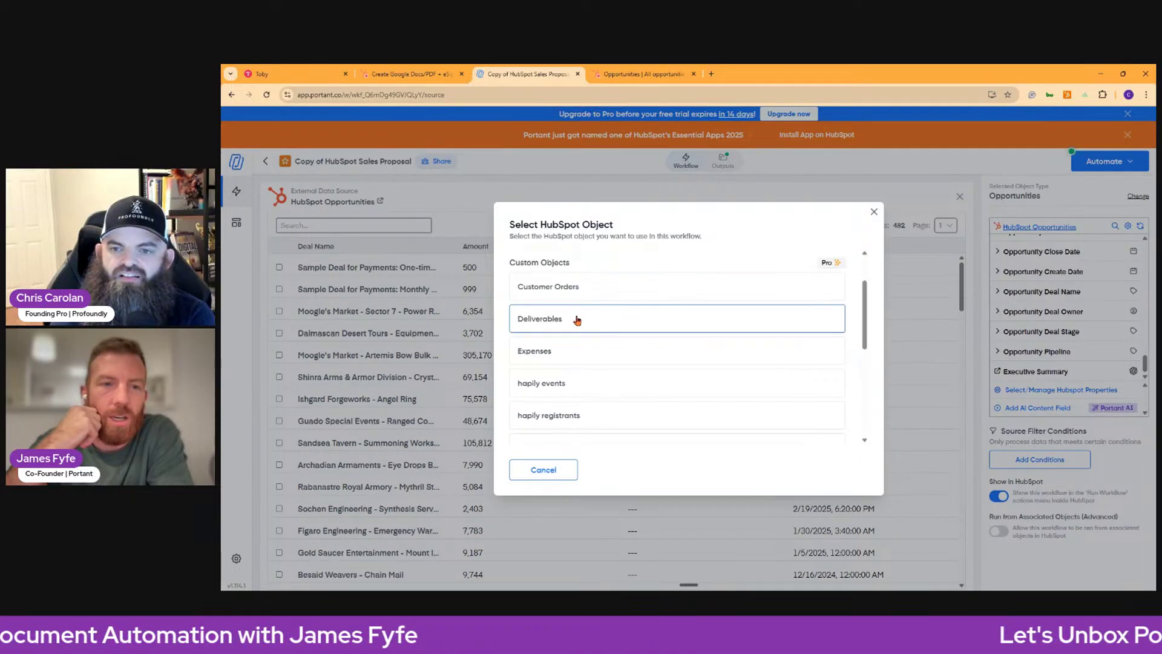
click(655, 319)
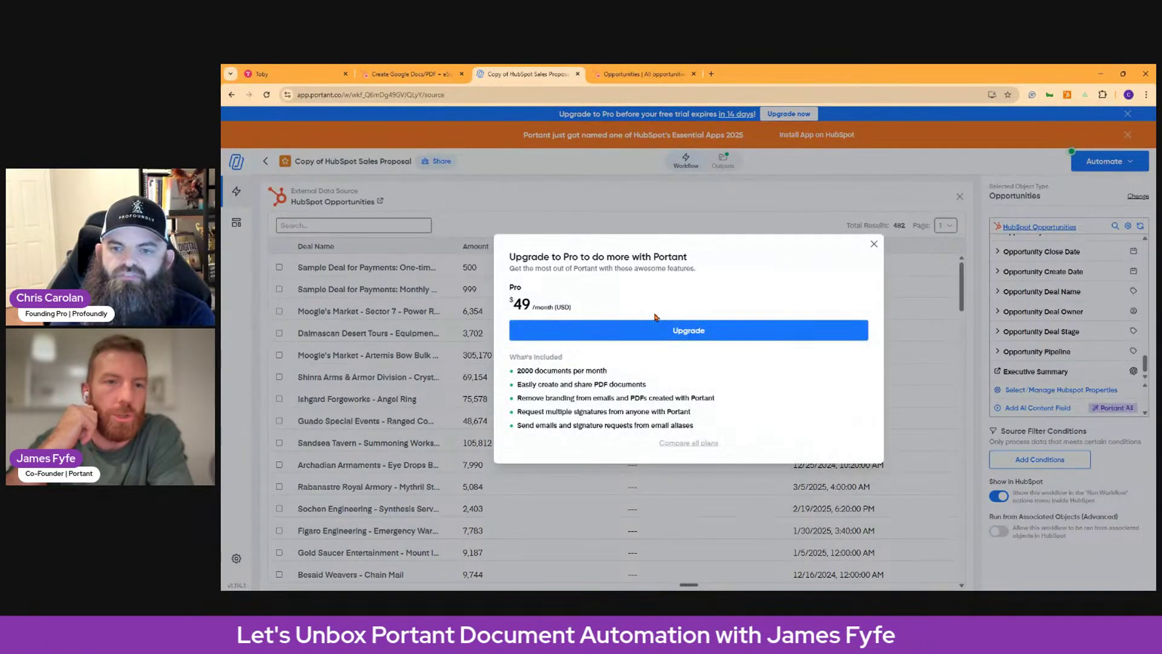
click(874, 246)
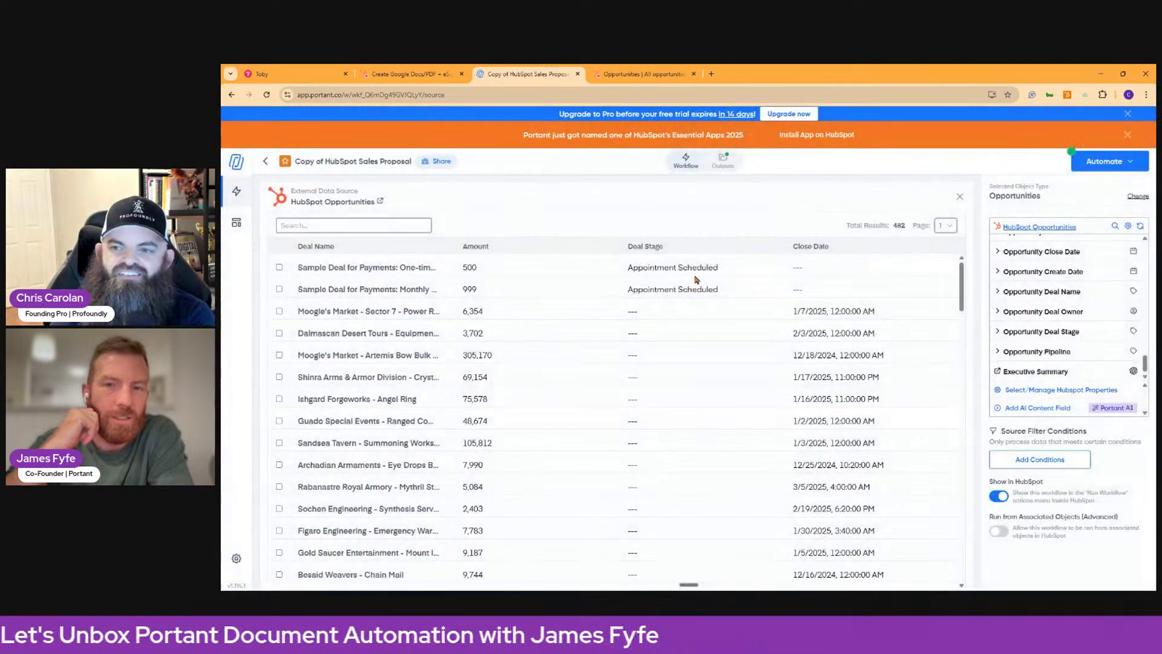
- Change the source's HubSpot object to Services and check the tag and format options of its Service Pipeline field
click(1137, 196)
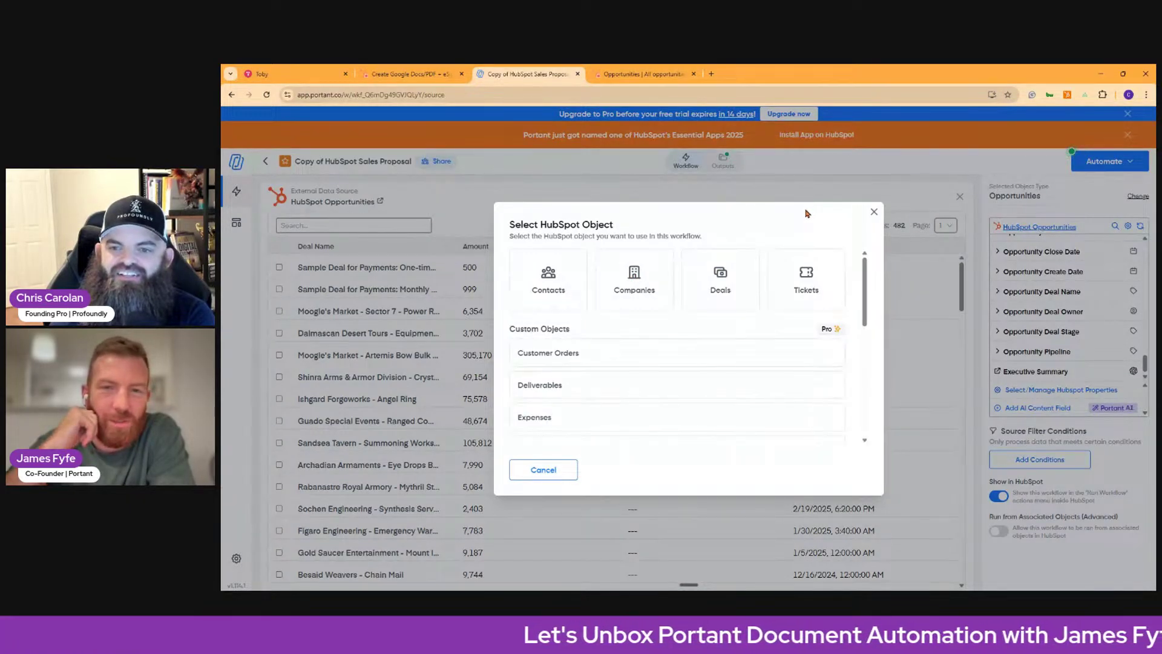
scroll(674, 337, down, 5)
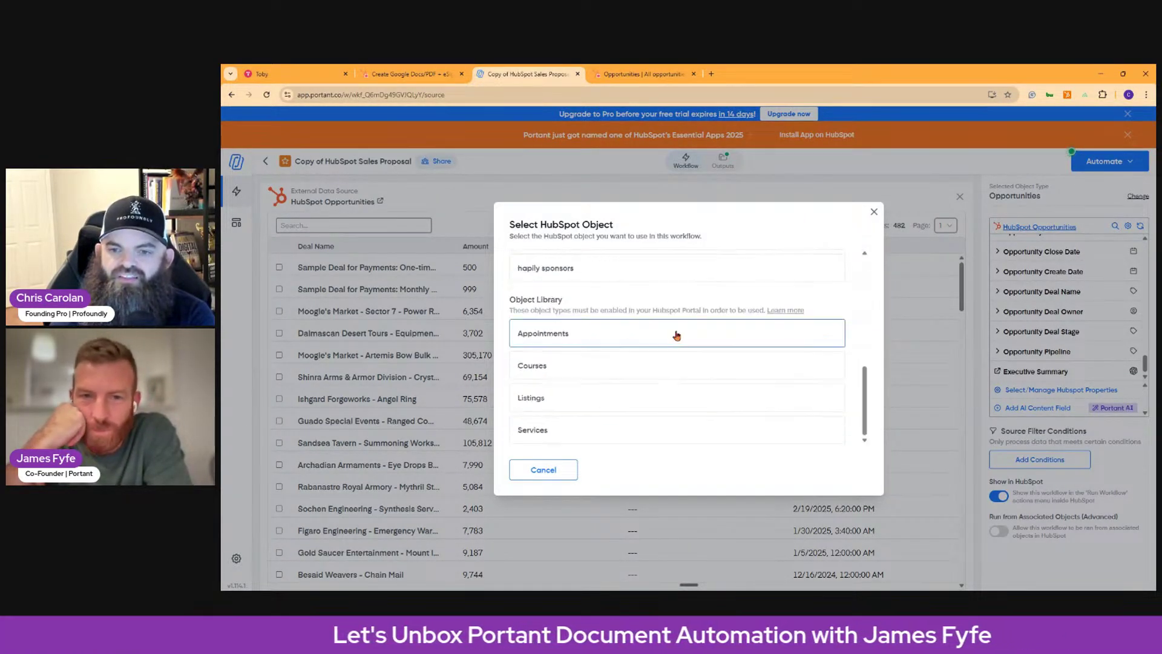
click(614, 432)
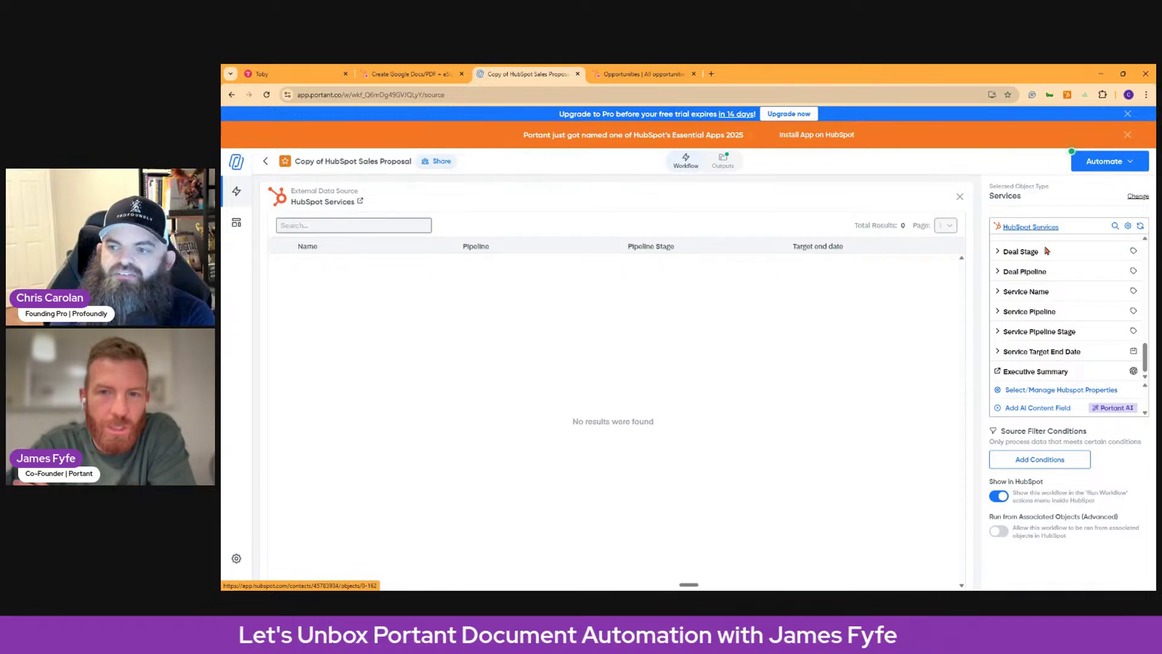
click(999, 313)
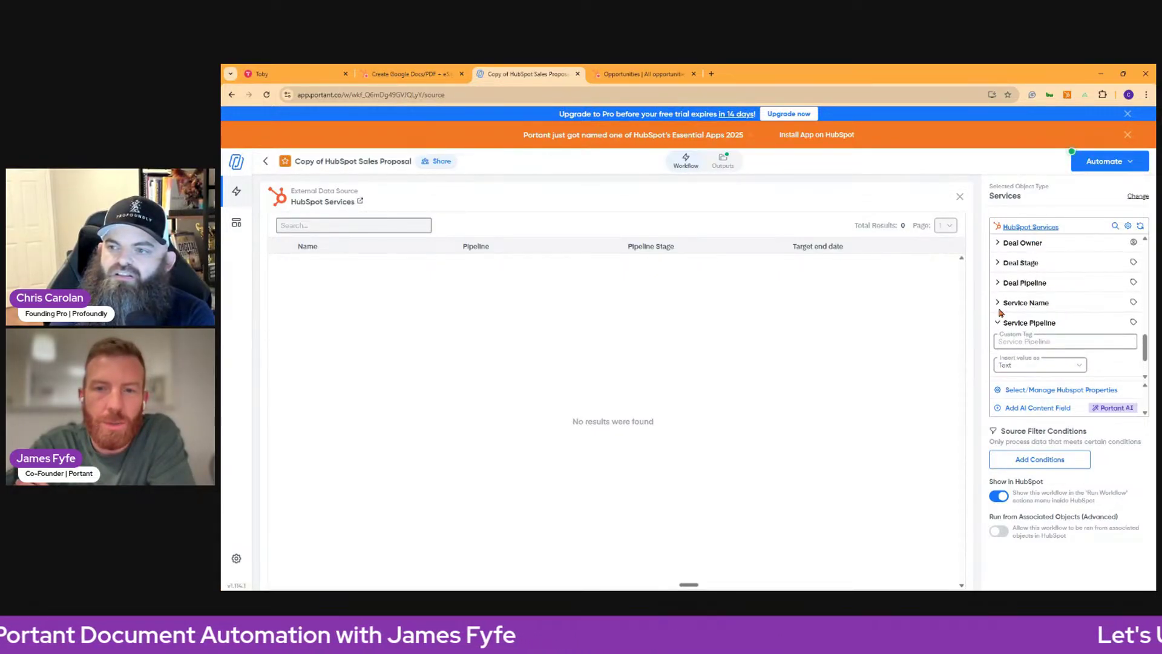
click(998, 321)
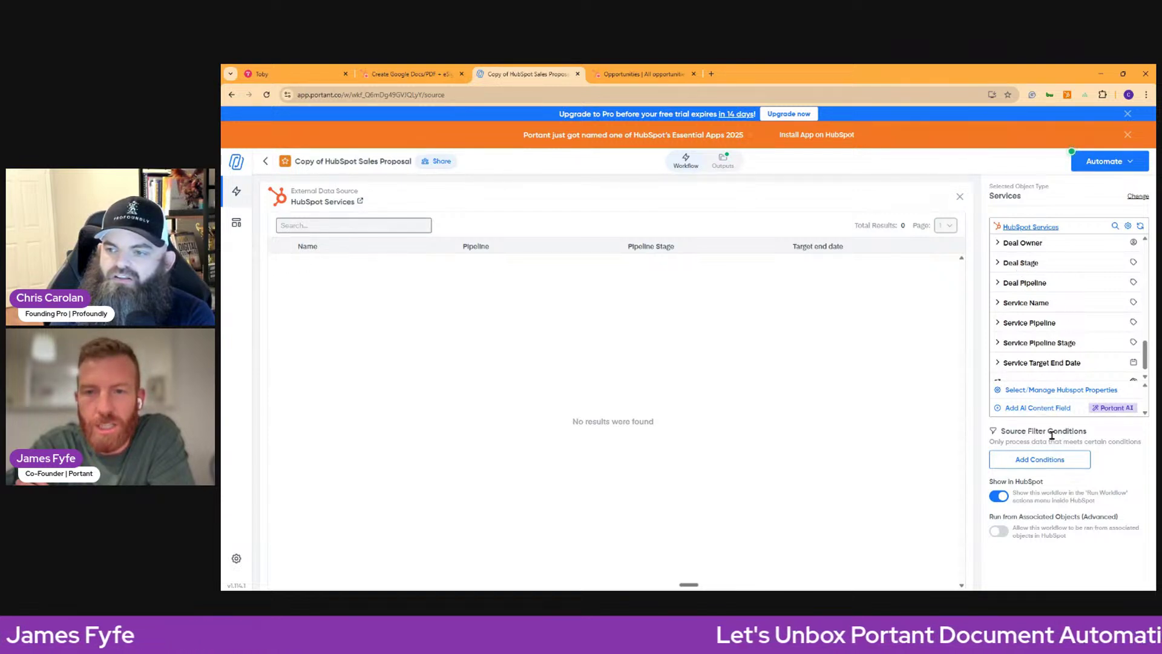
- Look through the HubSpot objects whose properties can be selected for the workflow, including custom, object library, deal-related and contact-related ones
click(1045, 391)
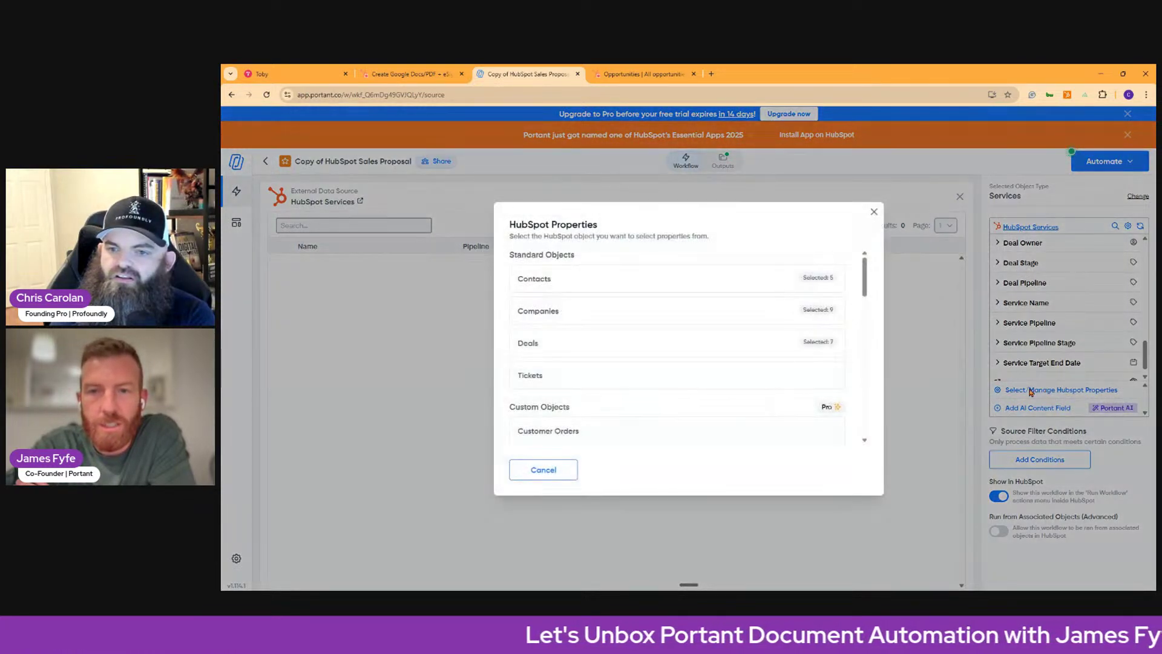
scroll(689, 269, down, 1)
scroll(688, 269, down, 10)
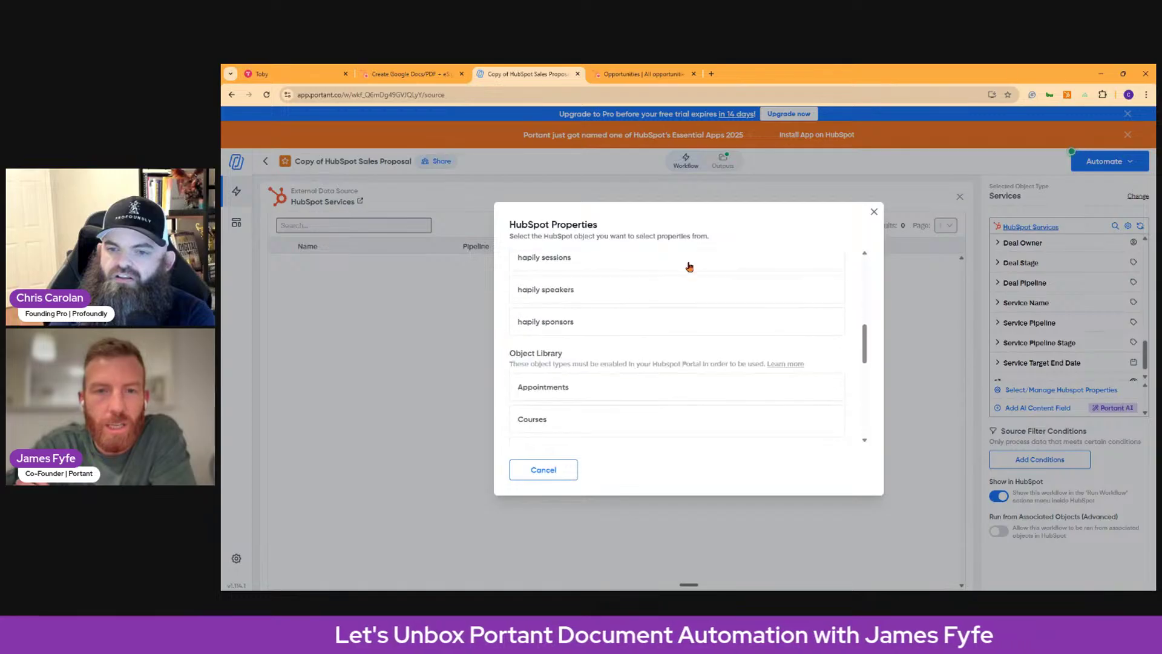
scroll(690, 266, down, 2)
scroll(696, 287, up, 4)
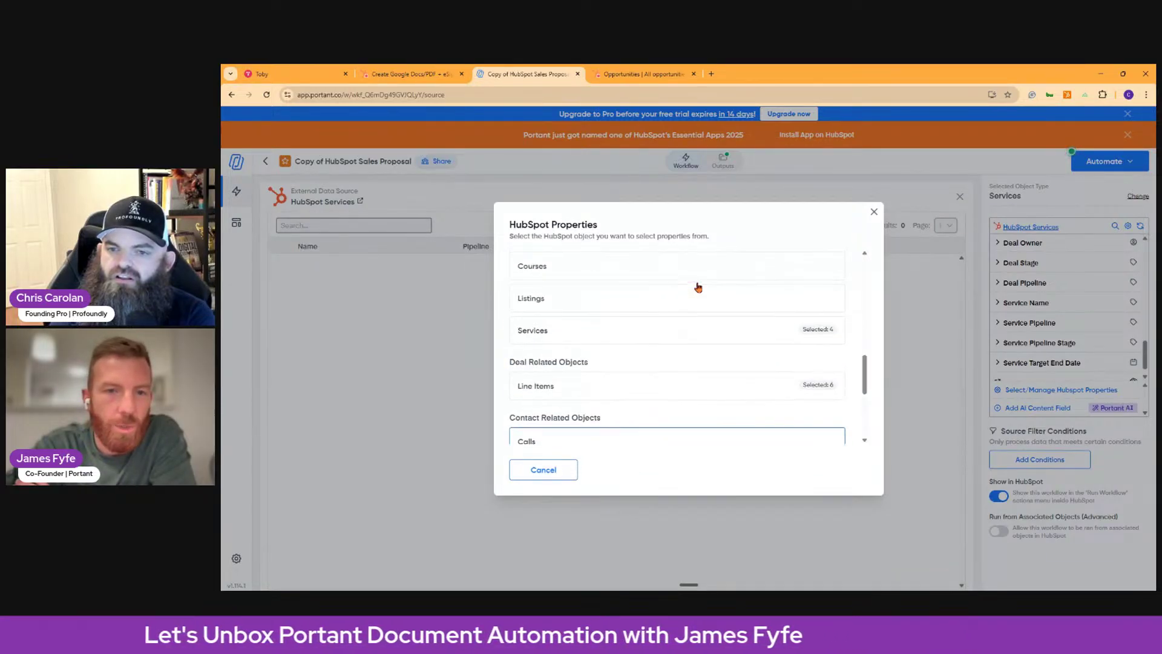
scroll(698, 285, down, 5)
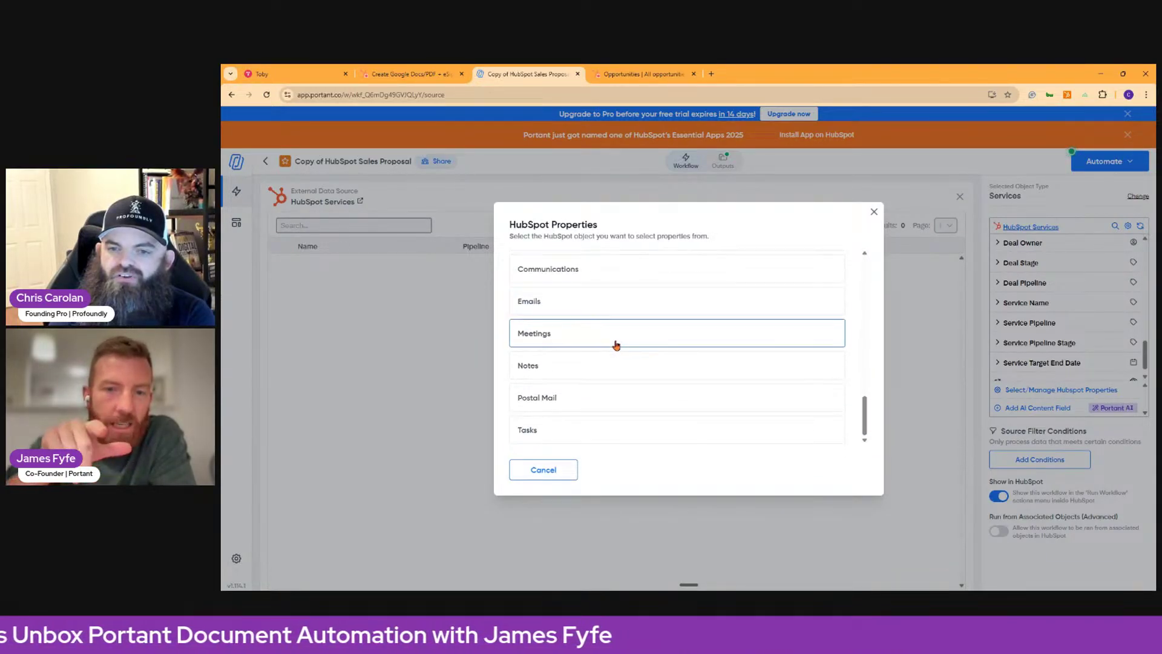
scroll(630, 390, up, 1)
scroll(631, 385, up, 3)
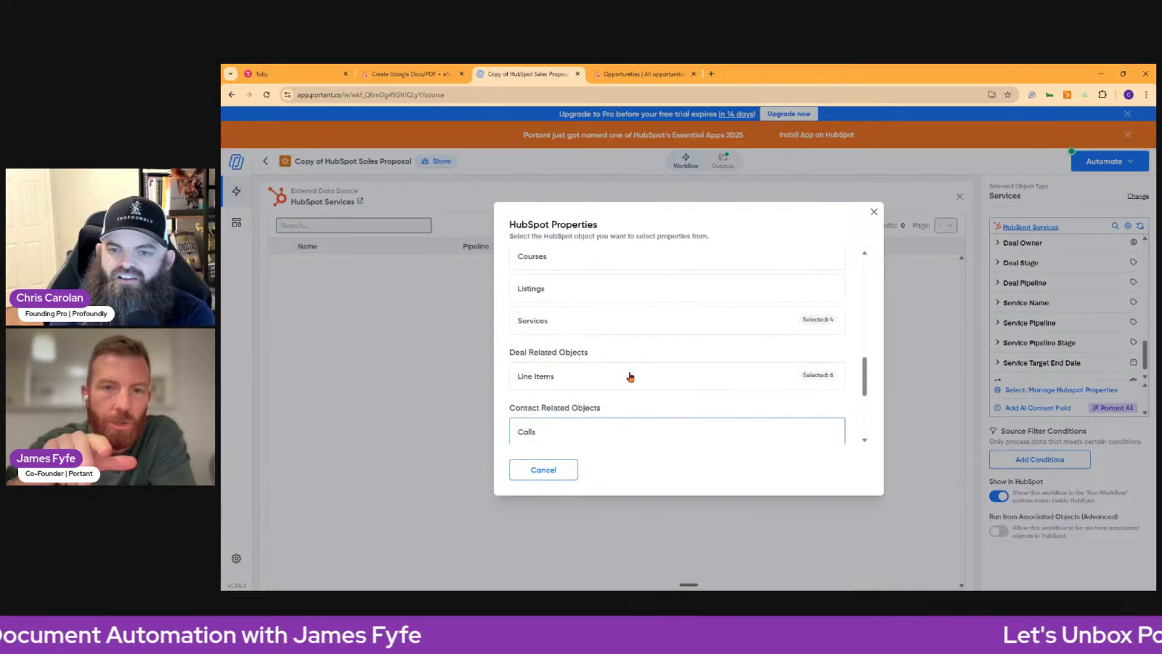
scroll(627, 361, down, 3)
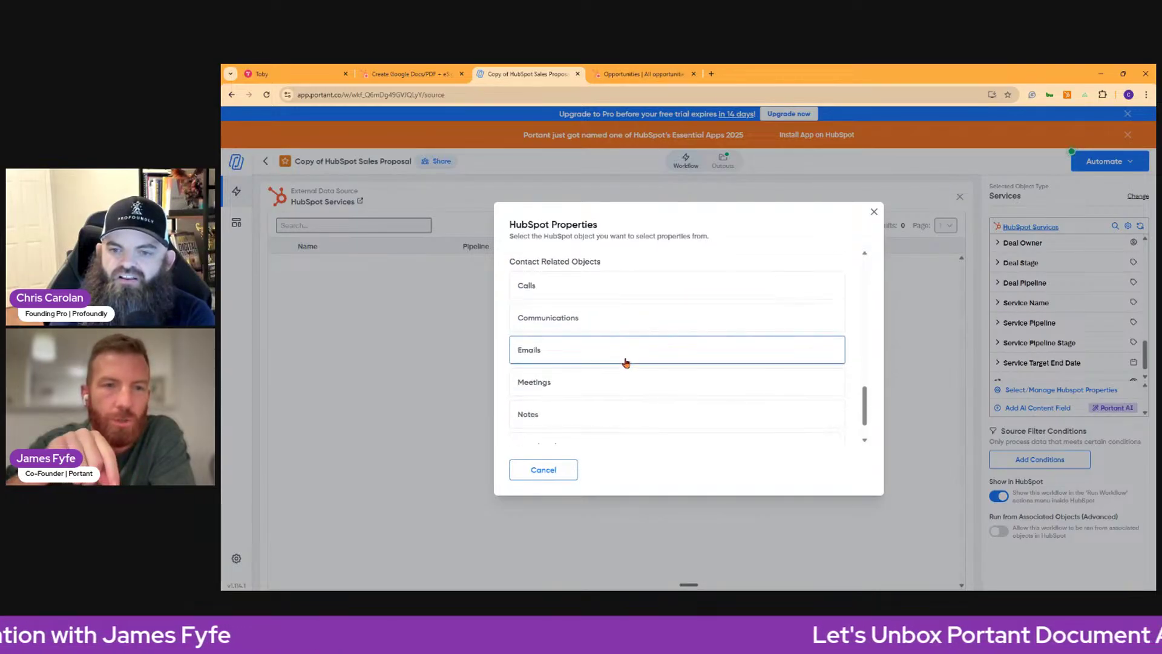
scroll(626, 360, up, 4)
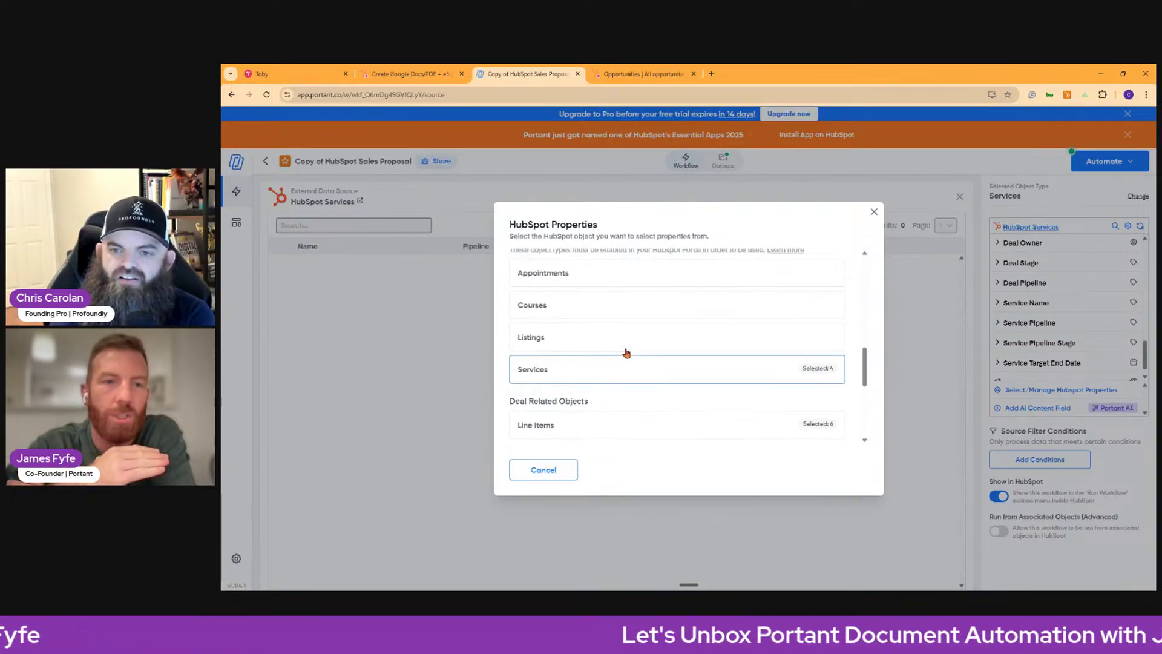
- Look through the selectable properties of the Services object and leave the HubSpot property selection without saving
click(621, 370)
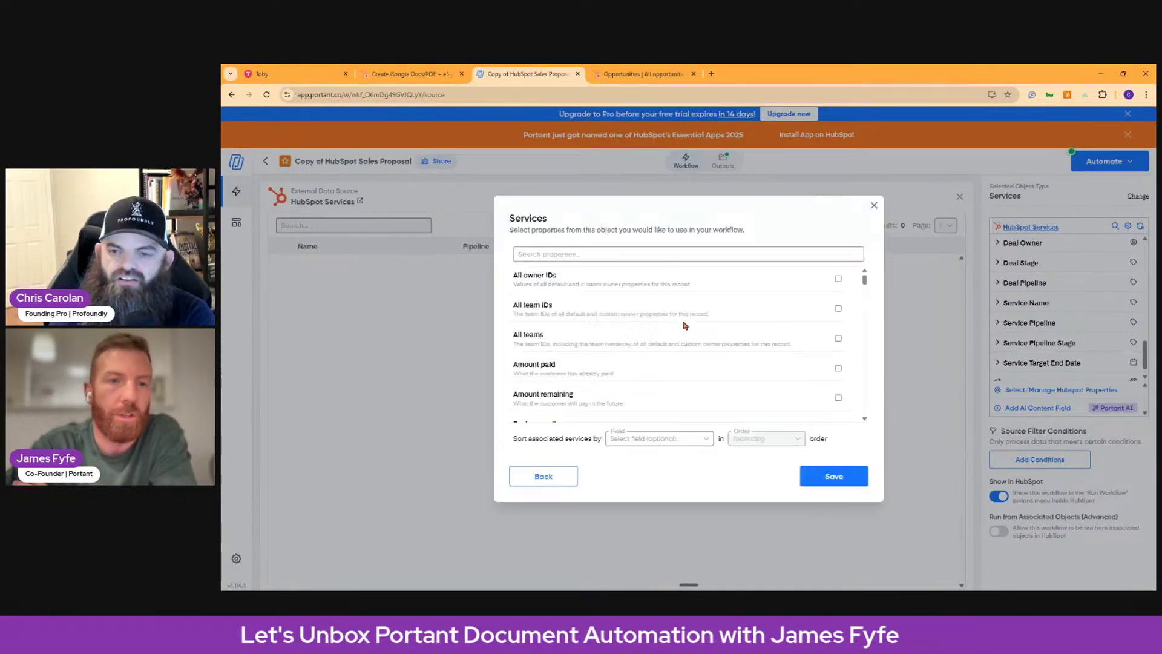
scroll(702, 289, down, 10)
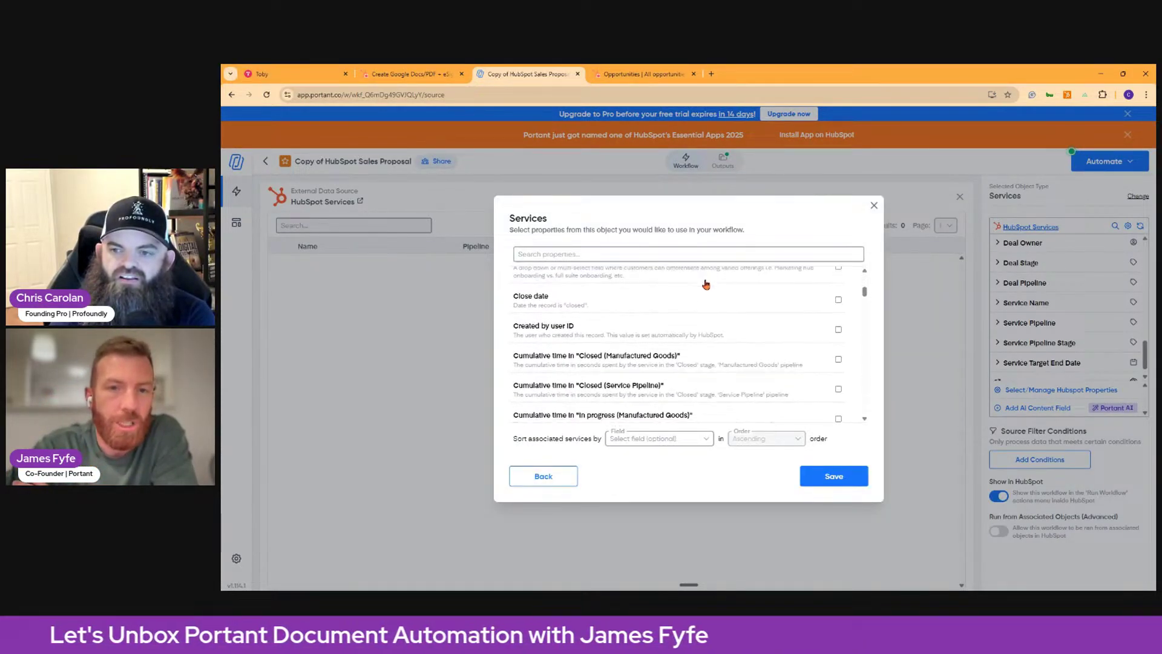
scroll(706, 280, down, 5)
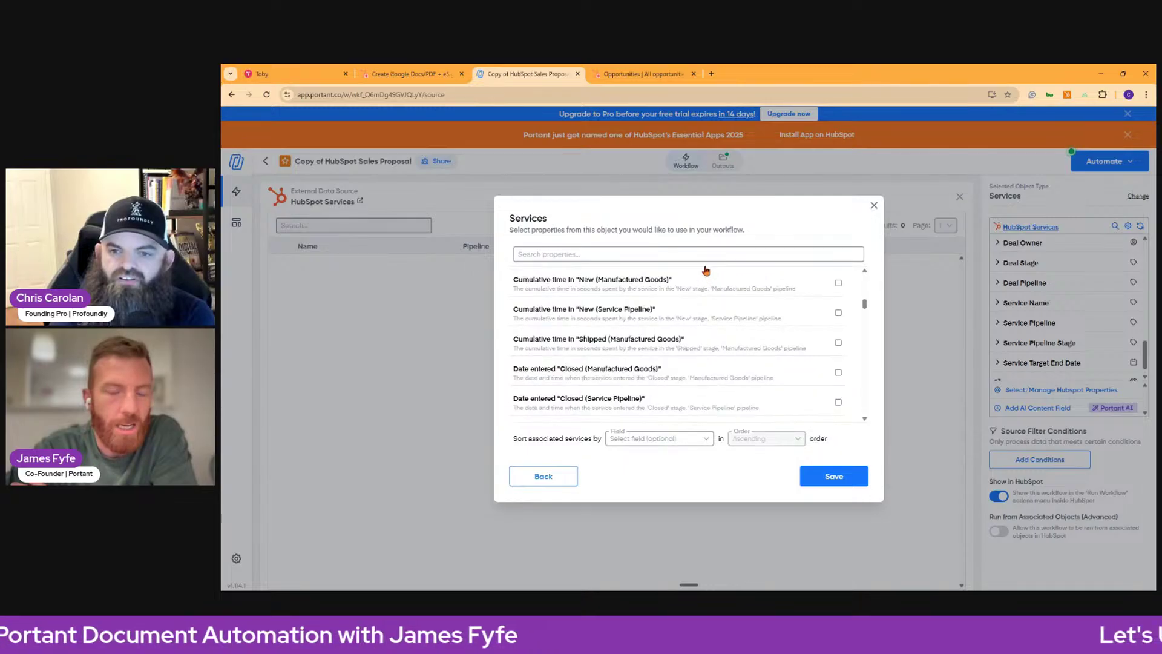
scroll(706, 270, down, 3)
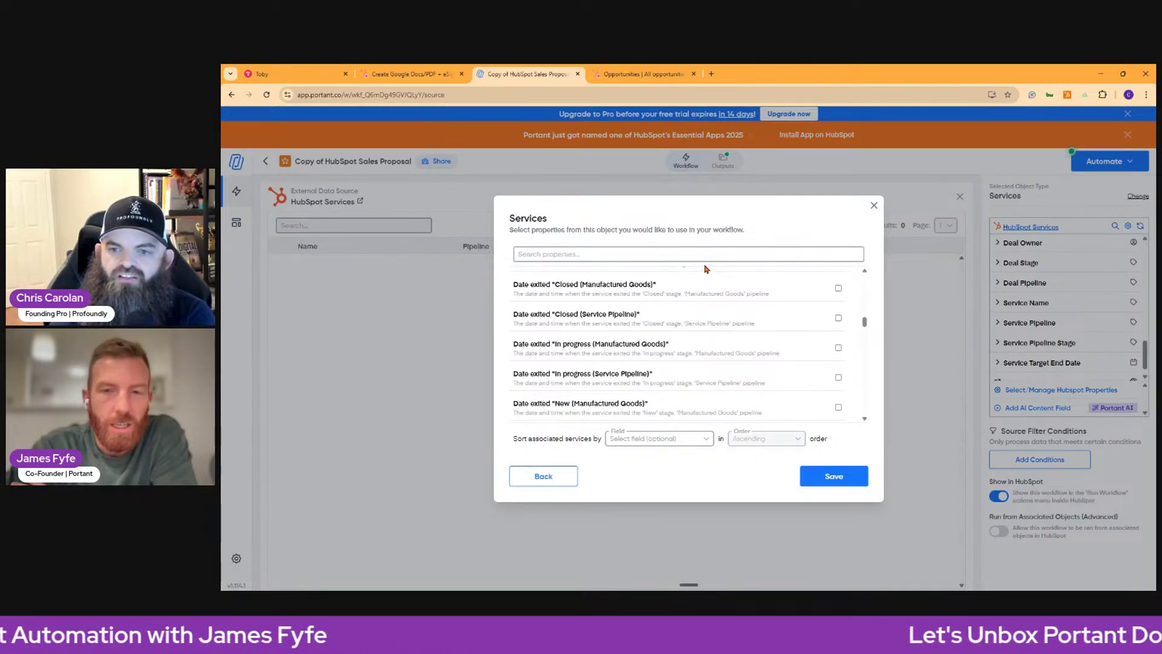
scroll(651, 346, down, 3)
scroll(651, 346, down, 3)
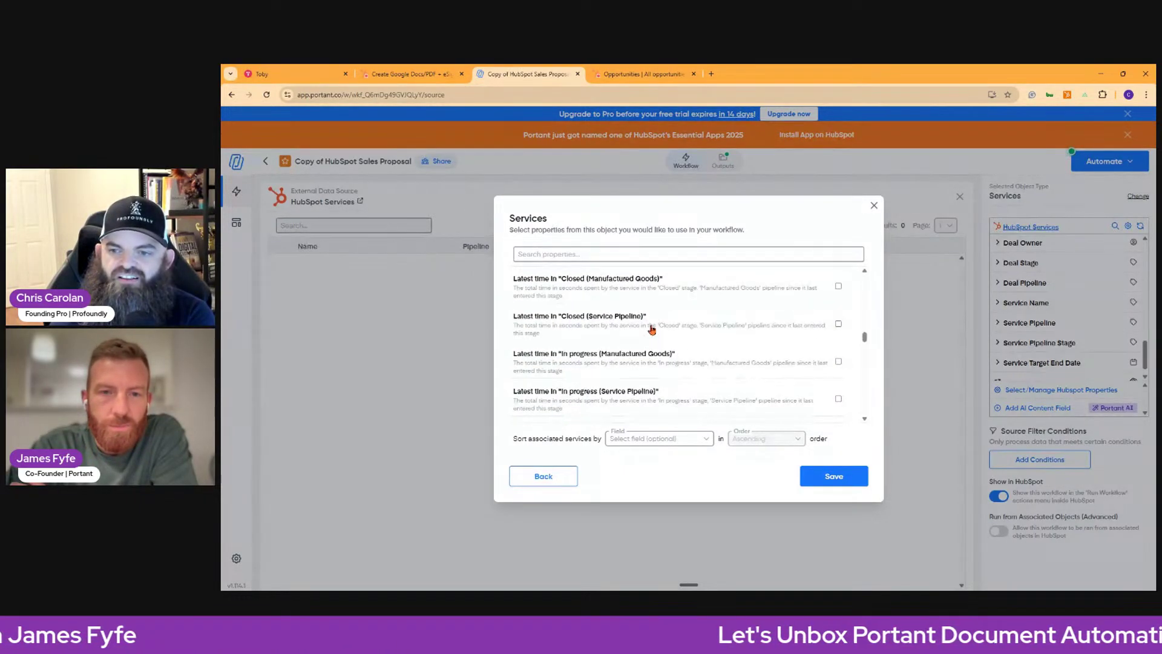
click(565, 482)
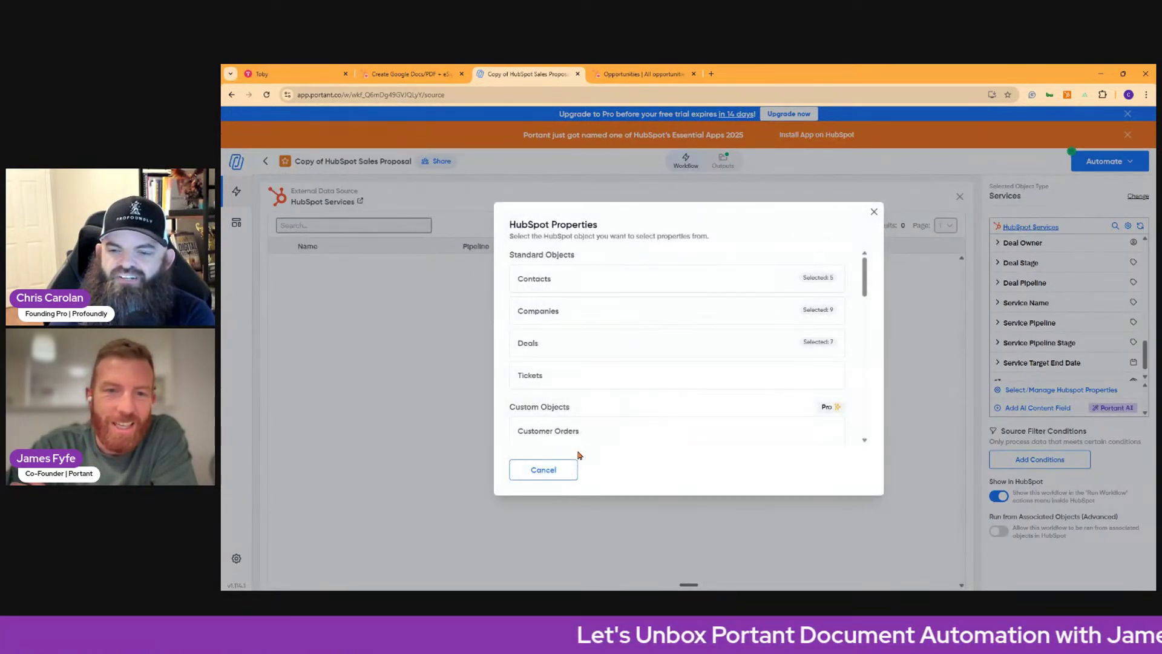
click(539, 472)
- Check the Services records in HubSpot, return to the Portant workflow, and change the source's HubSpot object to Deals
click(1050, 228)
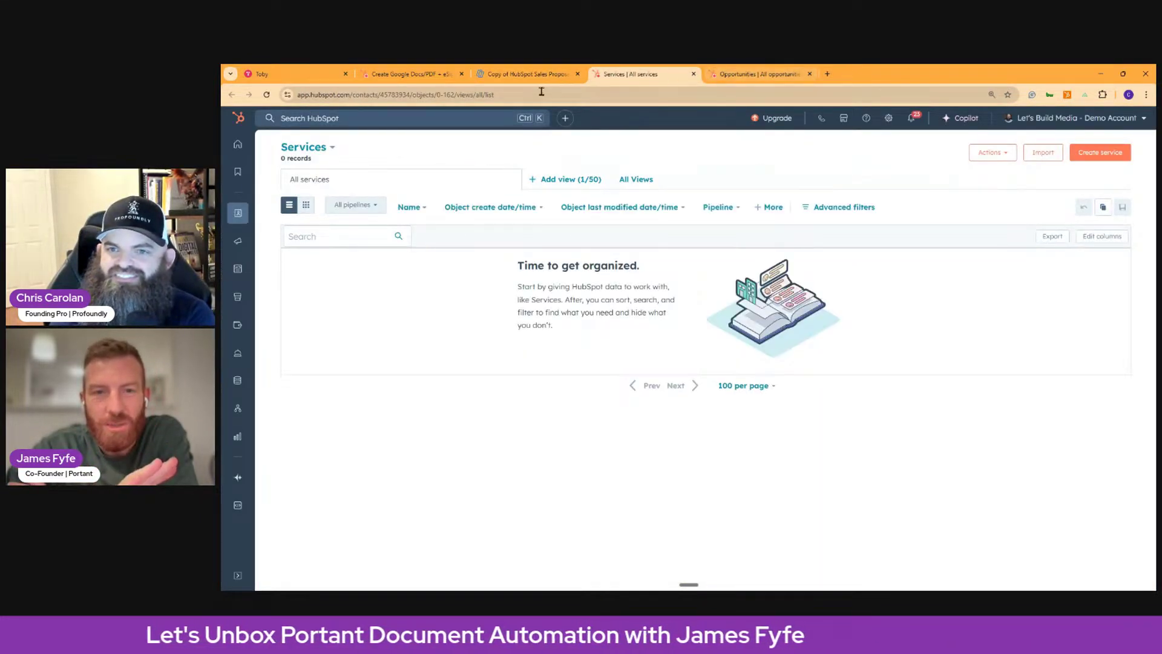
click(526, 74)
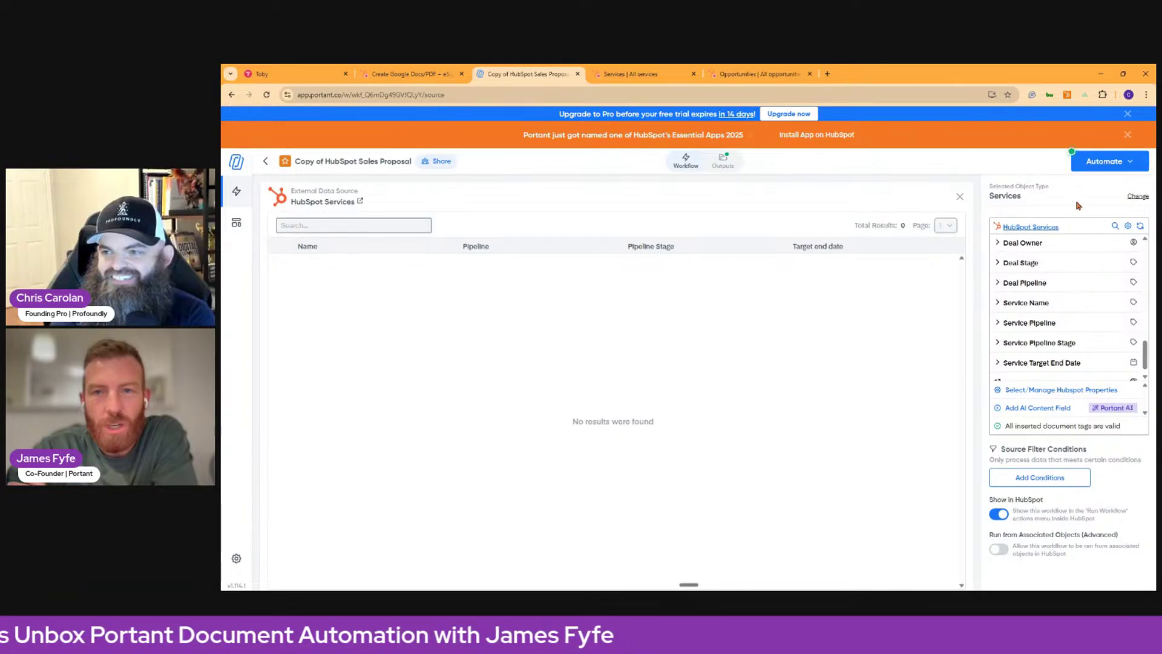
click(1139, 197)
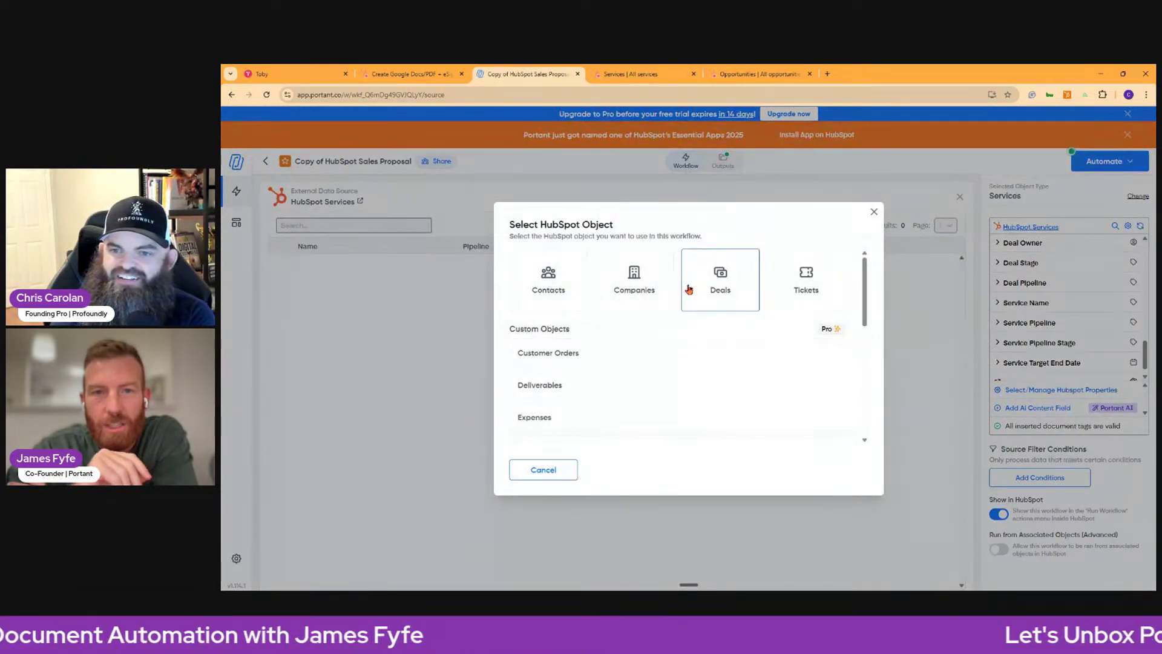
click(720, 282)
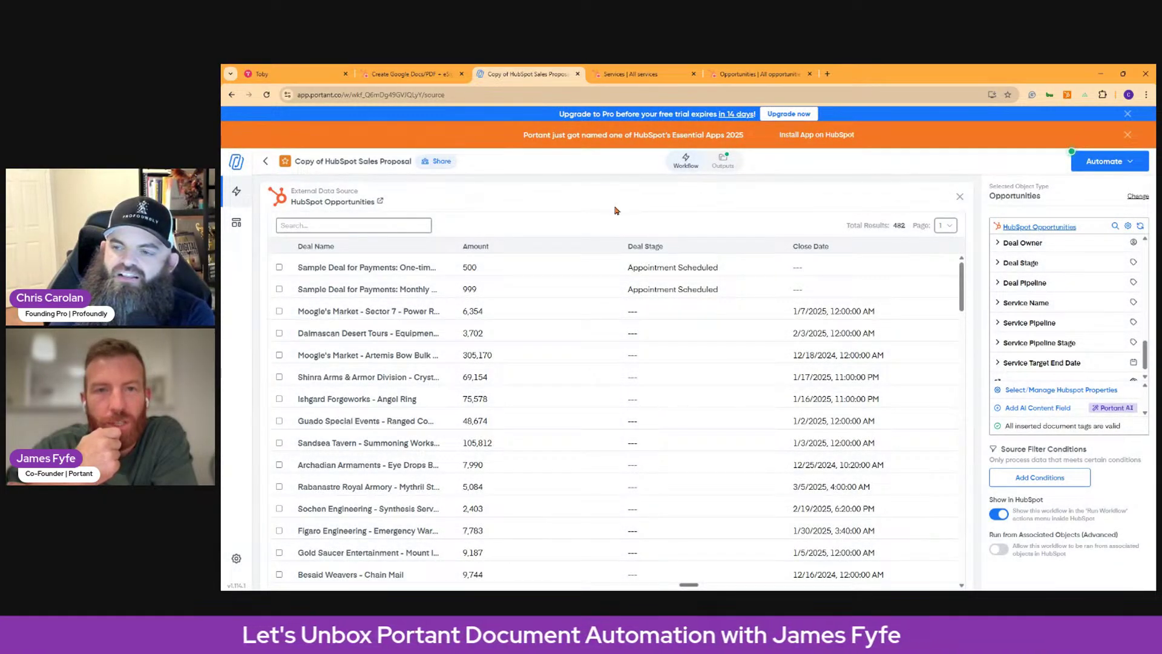
- Open the Sales Proposal HubSpot Template from the workflow's Create Document step and dismiss the Slides sidebar promotion
click(266, 161)
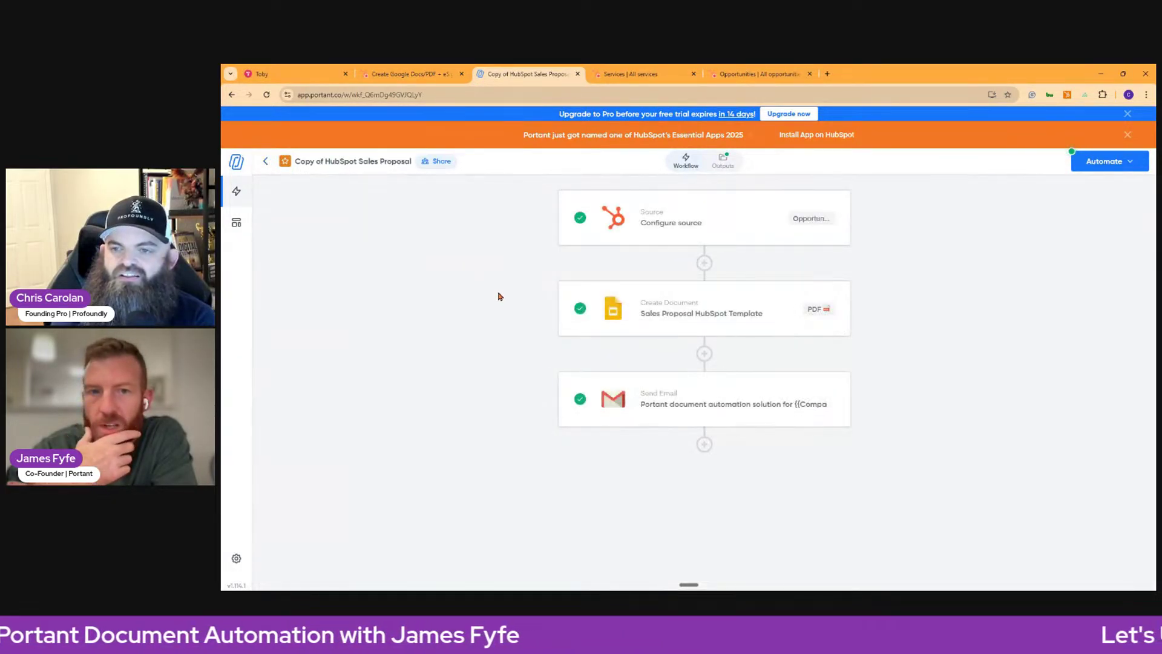
click(700, 305)
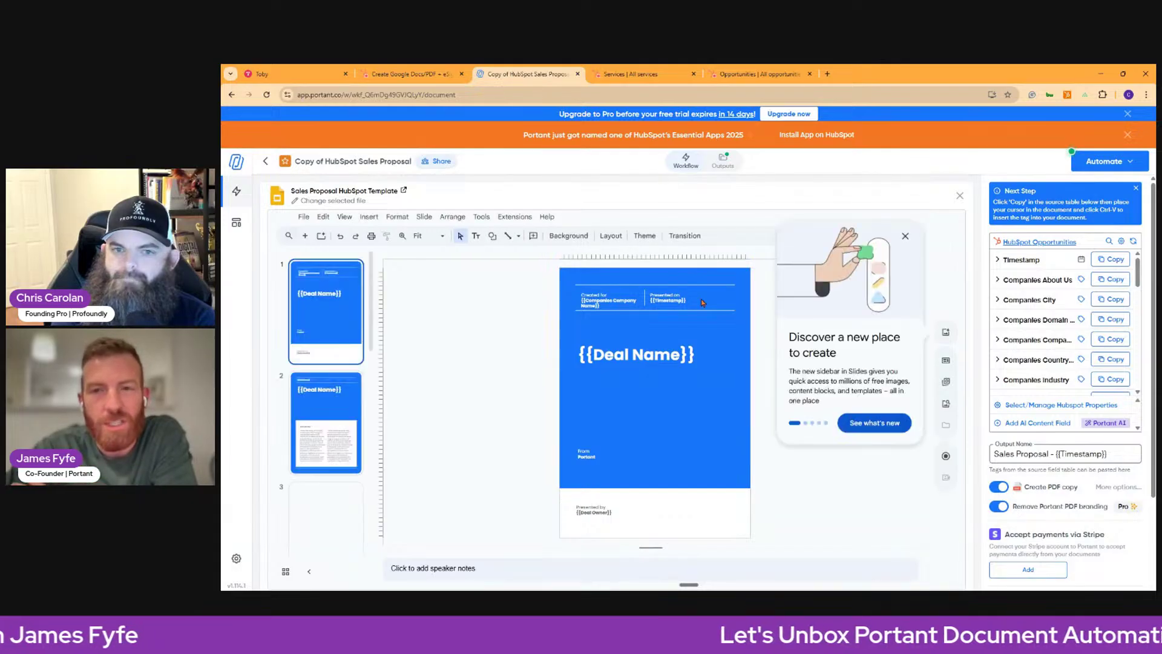
click(906, 239)
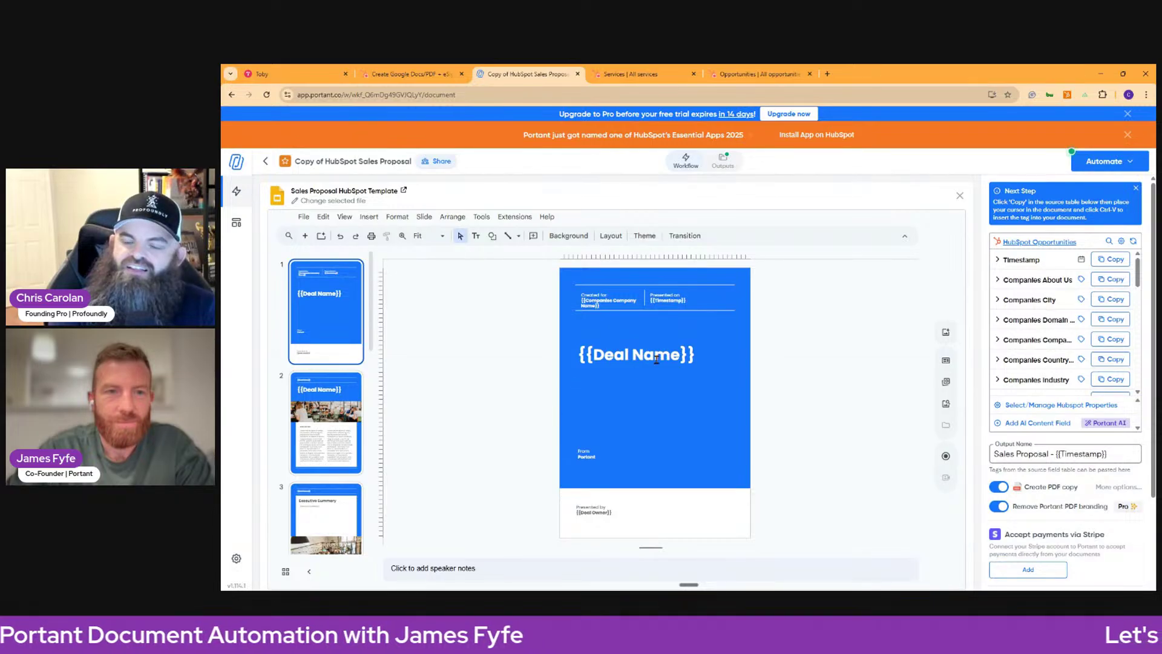
- Look through the proposal template's slides from the second one to the closing Thank you slide
scroll(320, 331, down, 3)
click(317, 290)
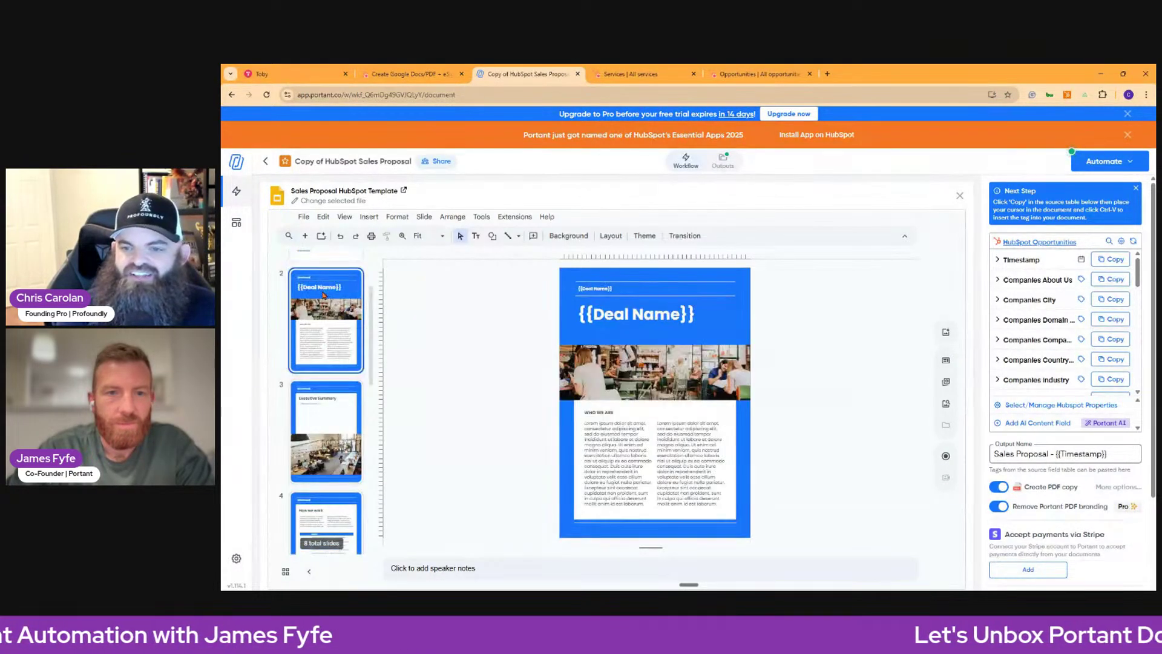
click(315, 381)
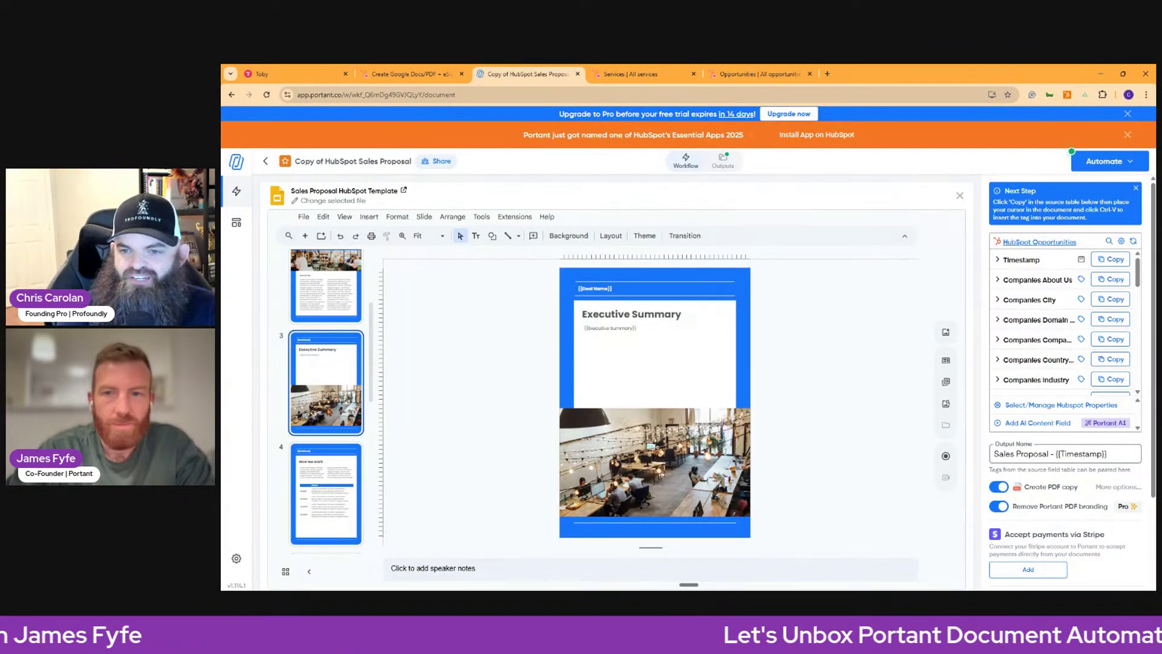
scroll(338, 383, down, 3)
click(338, 372)
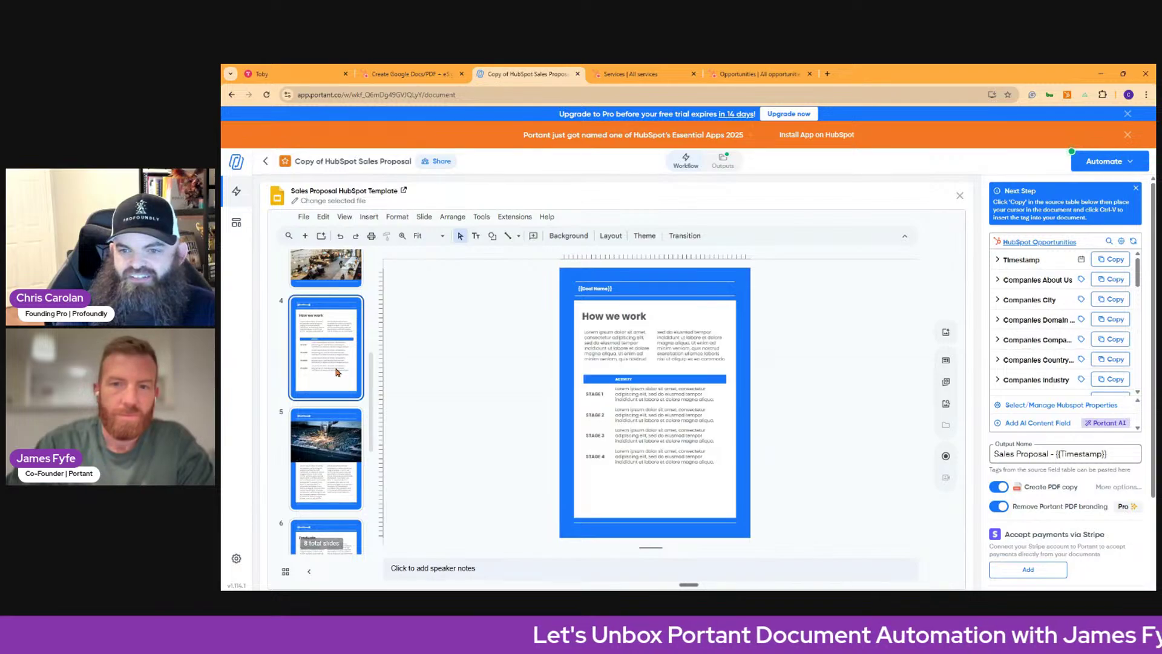
key(Down)
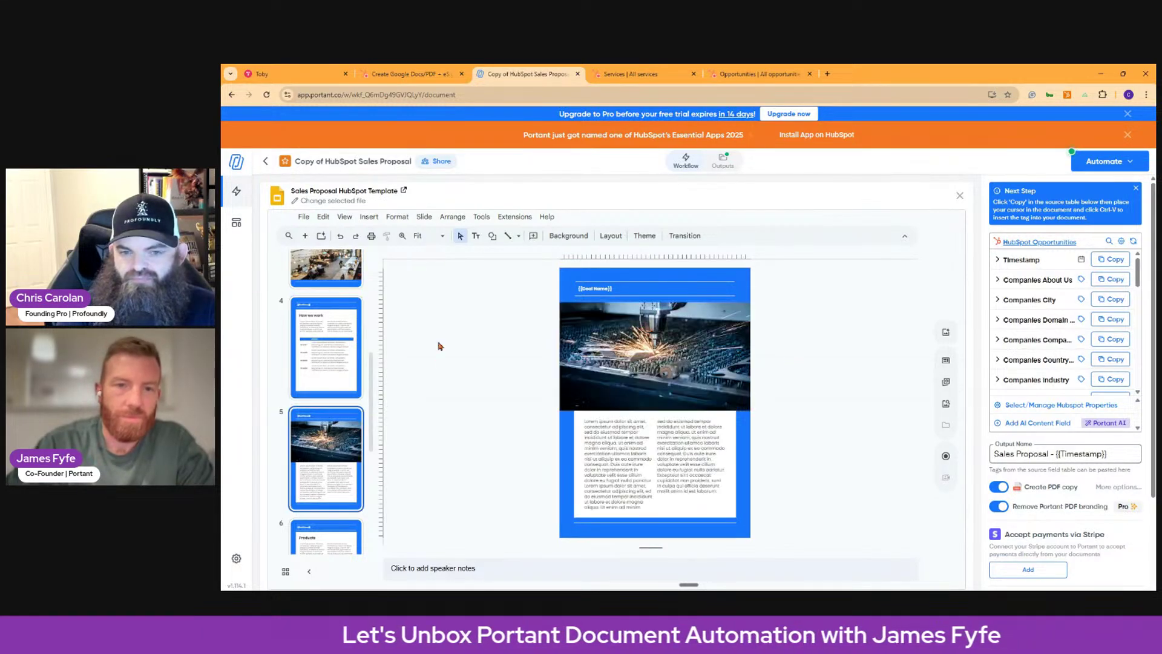
key(Down)
key(Down)
key(Down)
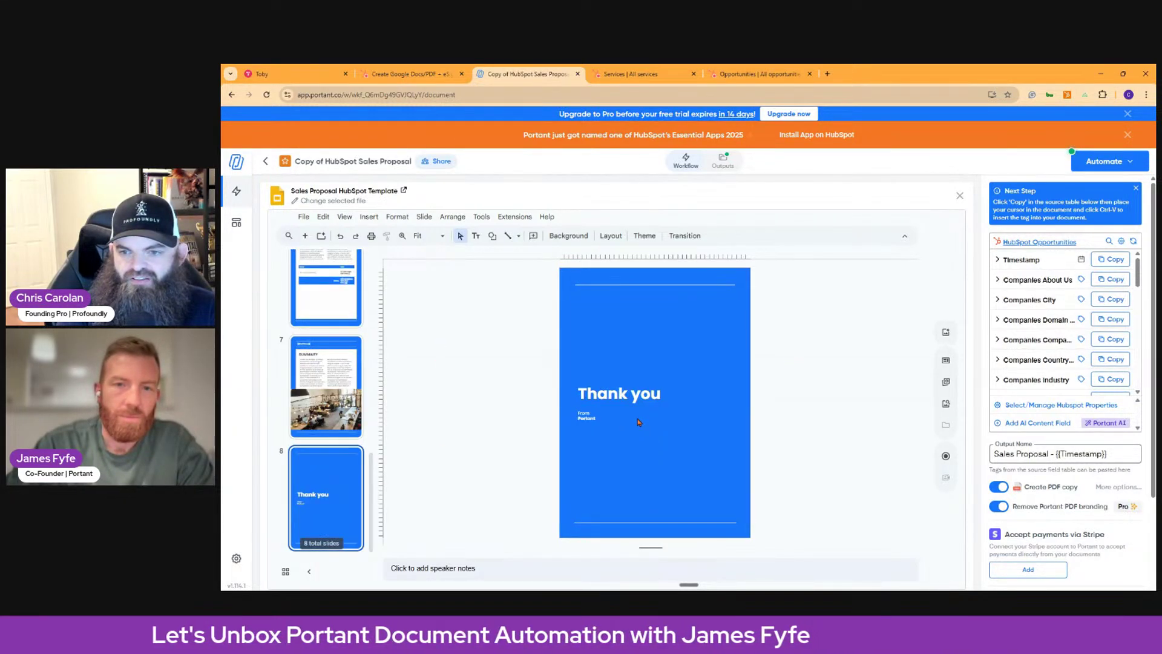
- Go back through the template to review the Products, Executive Summary and How we work slides
key(Up)
key(Up)
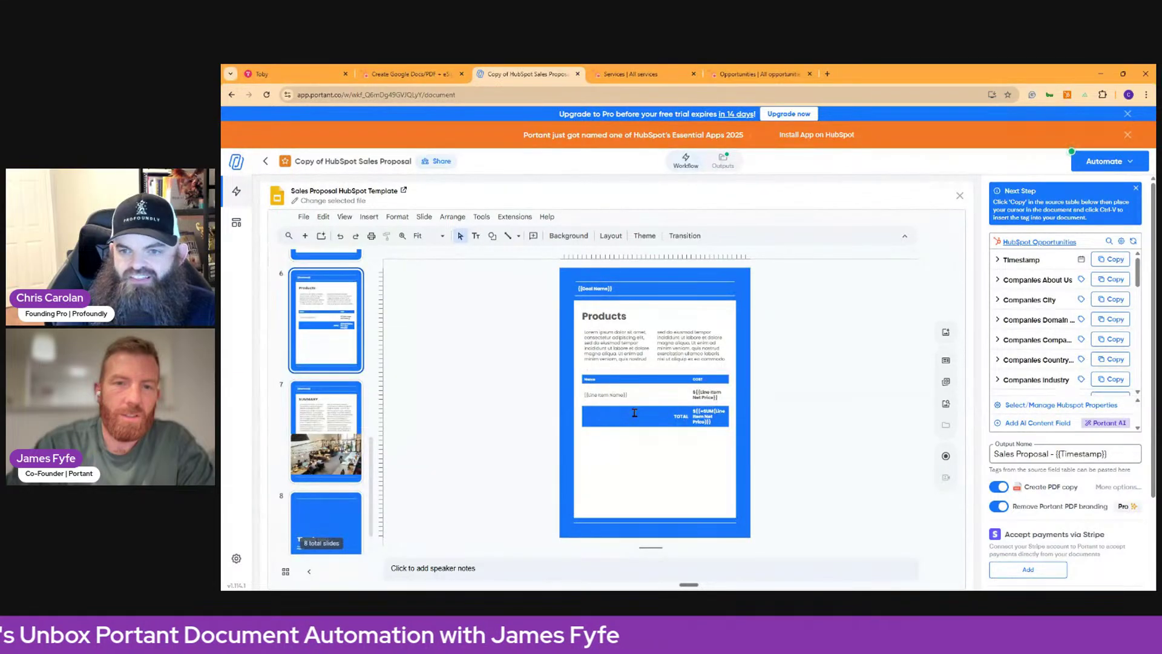
key(Up)
key(Up)
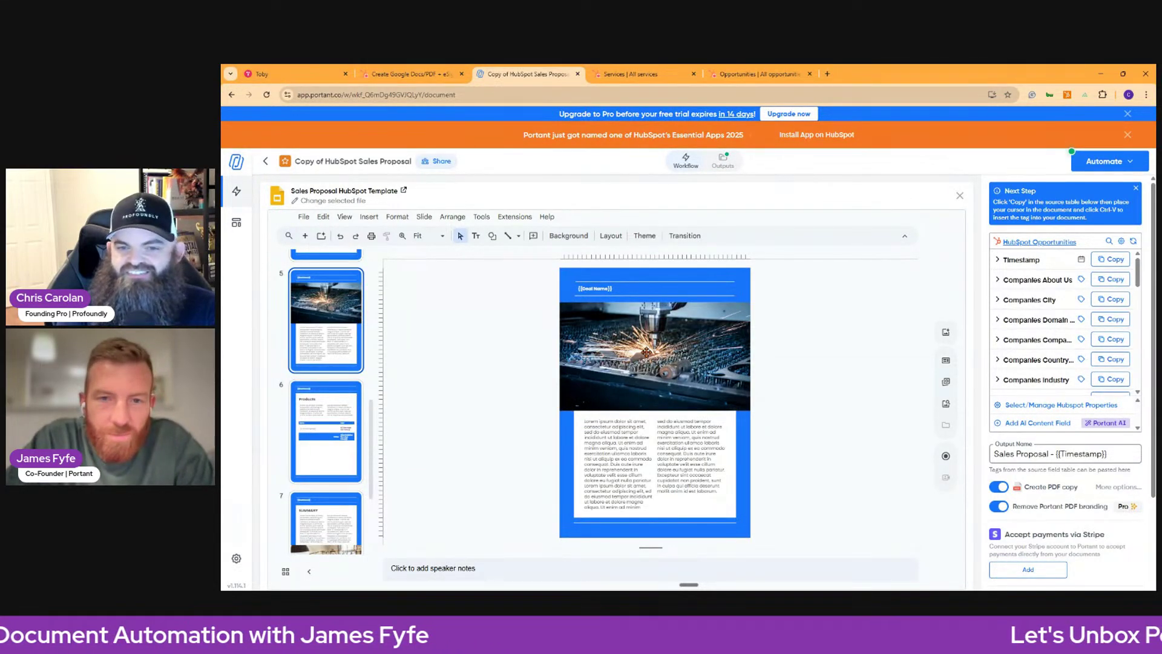
key(Up)
key(Up)
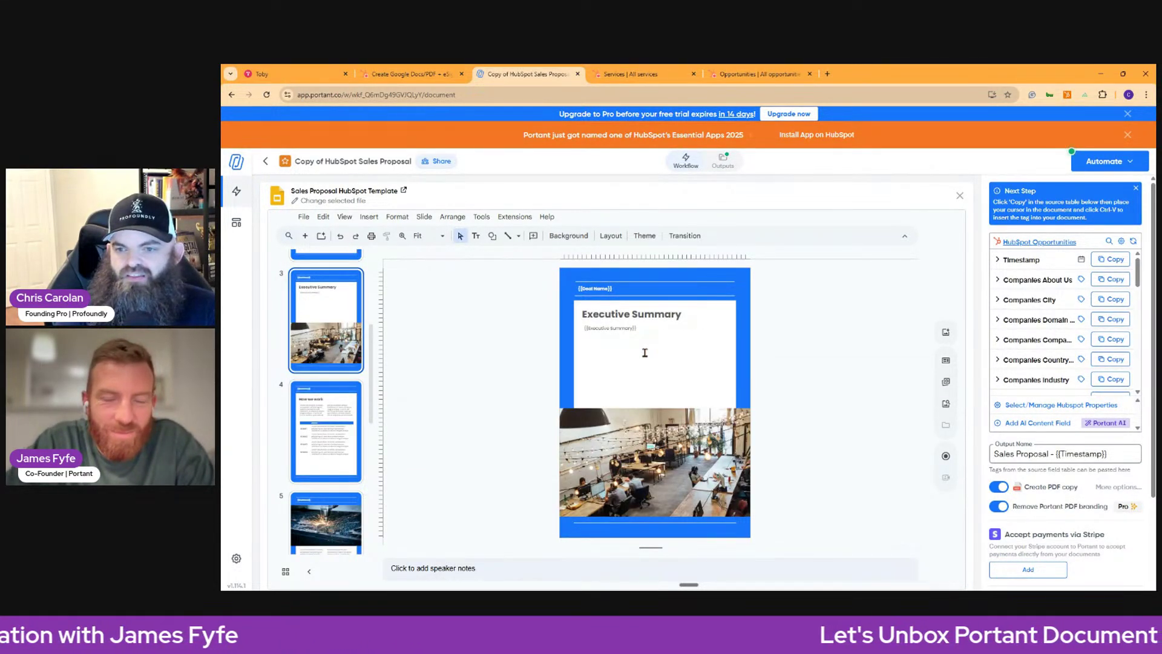
key(Down)
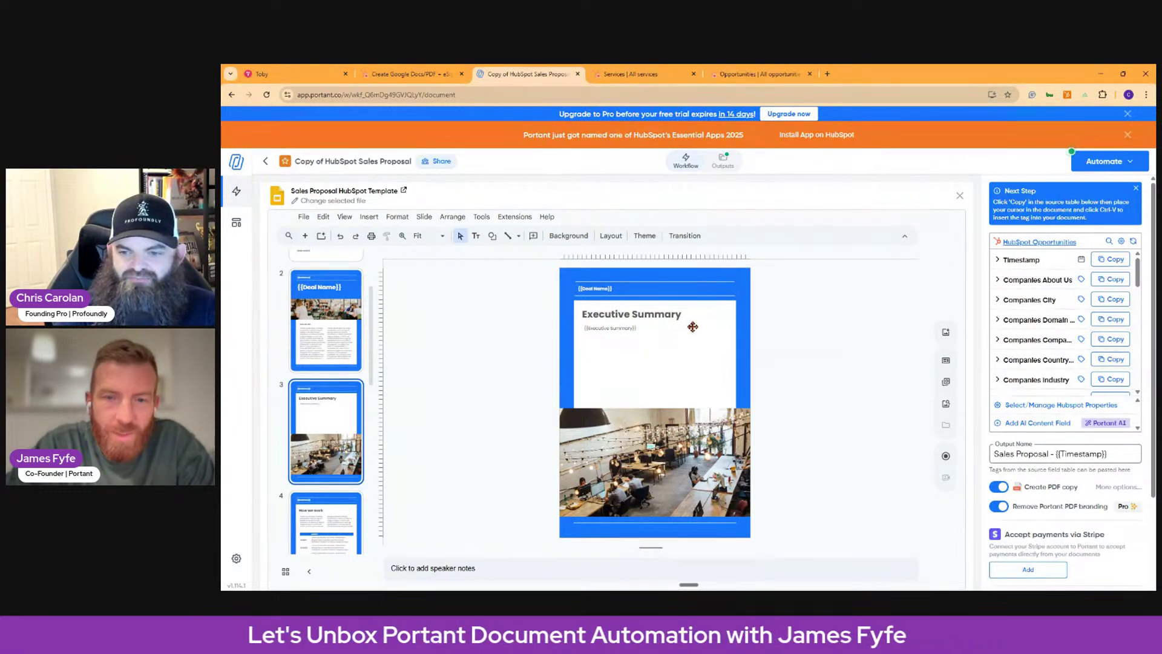
key(Down)
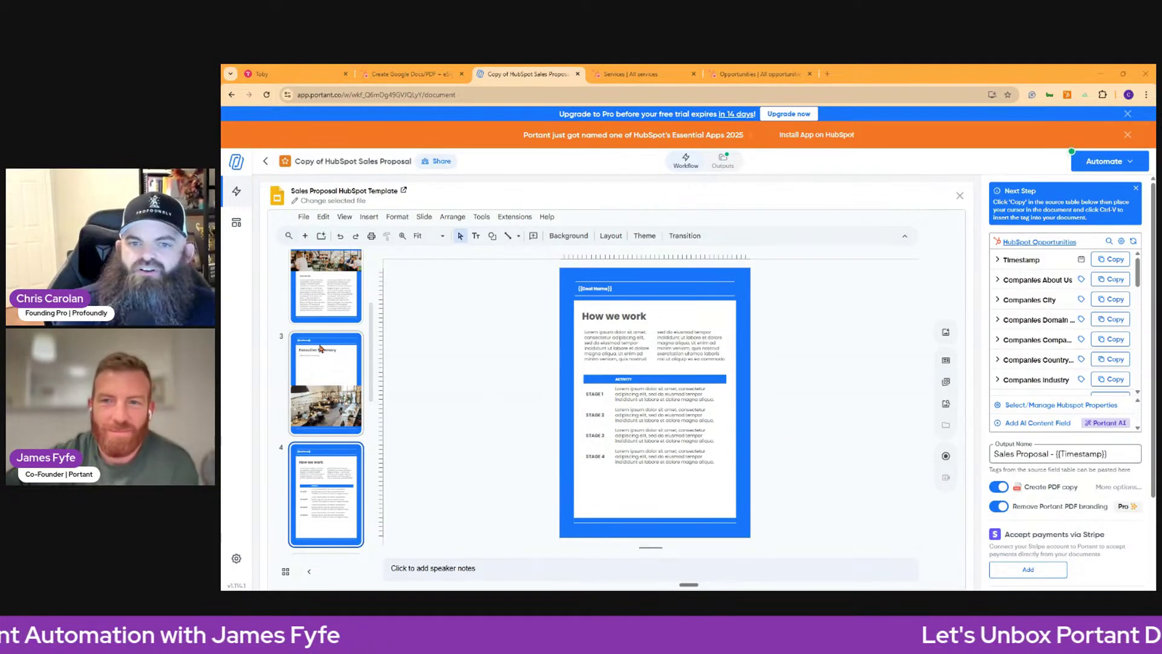
- Open the Sales Proposal HubSpot Template in Google Slides, dismiss the Imagen 3 announcement, and compare it with the Portant document view
click(327, 191)
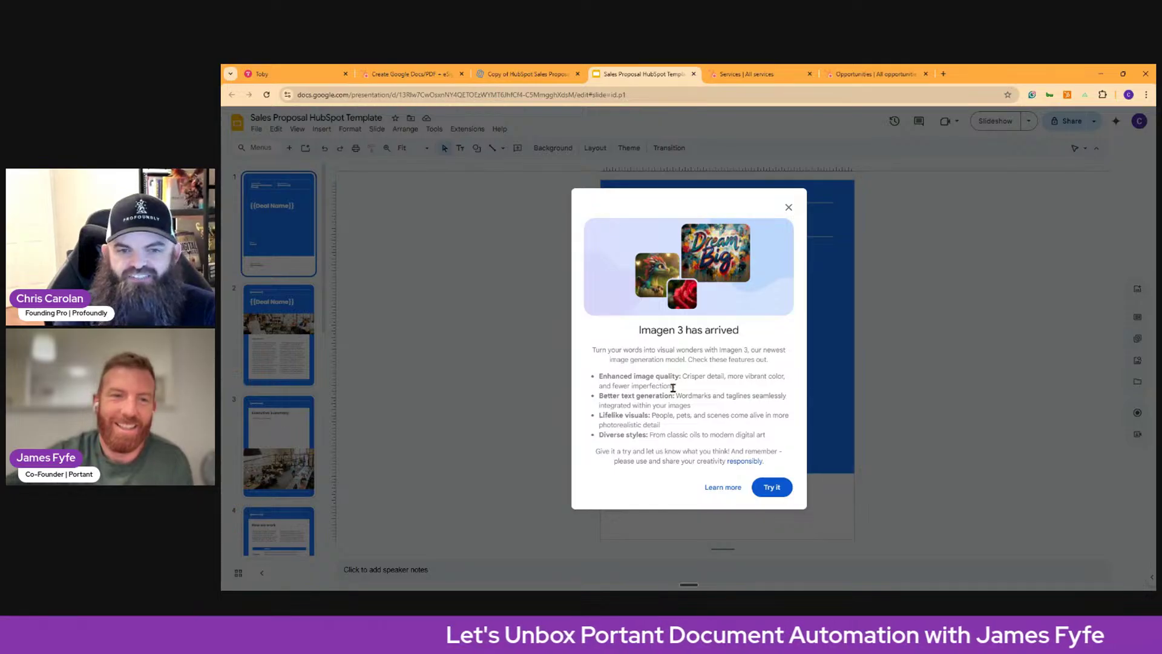
click(788, 208)
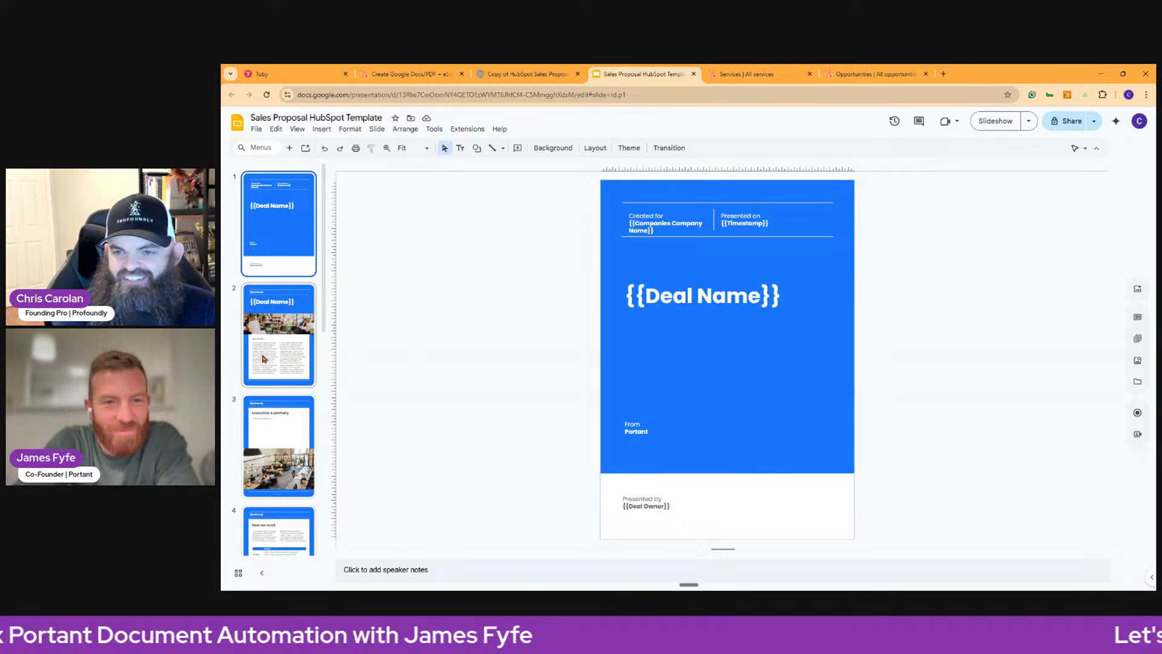
scroll(262, 358, down, 8)
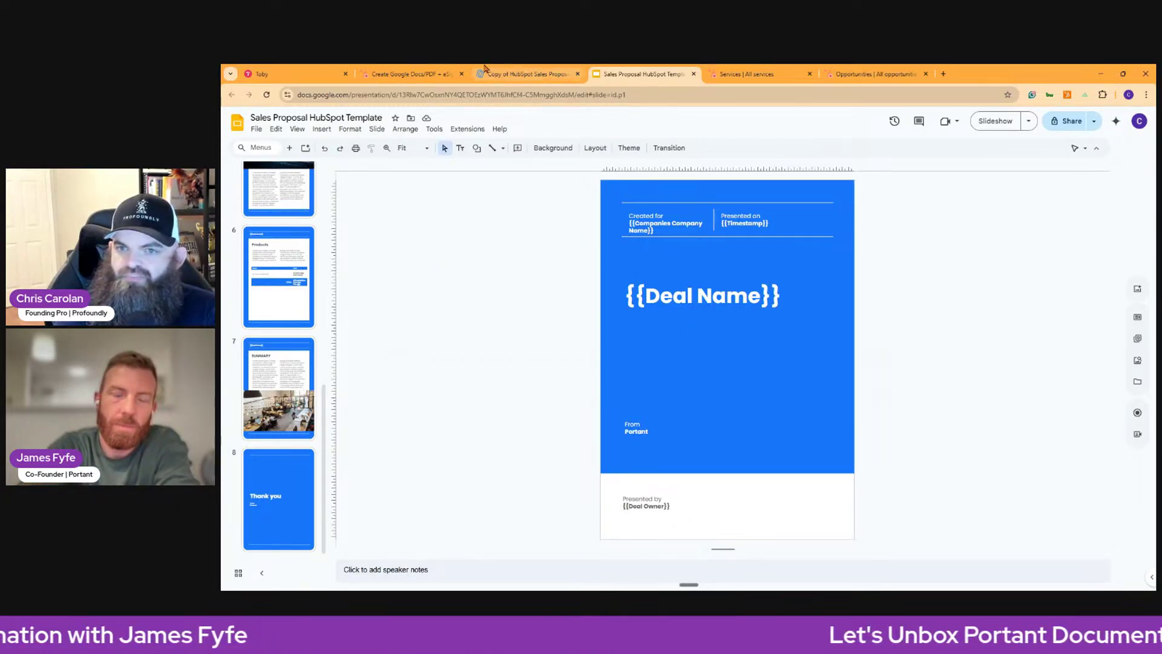
click(512, 75)
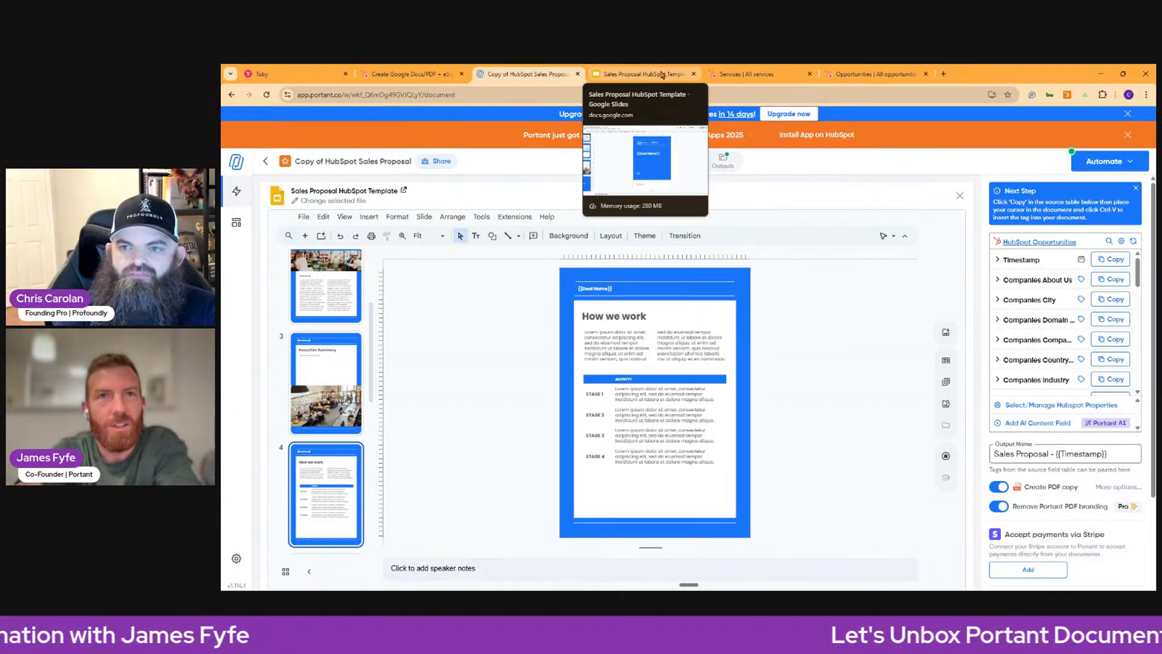
click(662, 75)
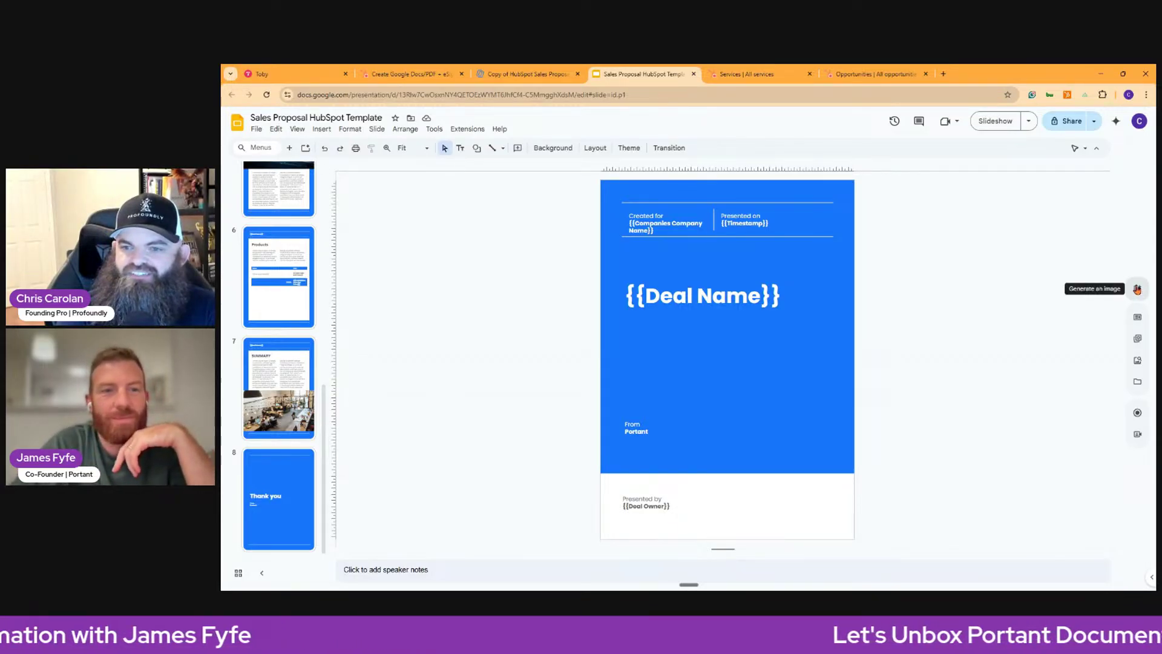
- Generate square images in Google Slides from the prompt "Unboxing Portant live show"
click(1137, 290)
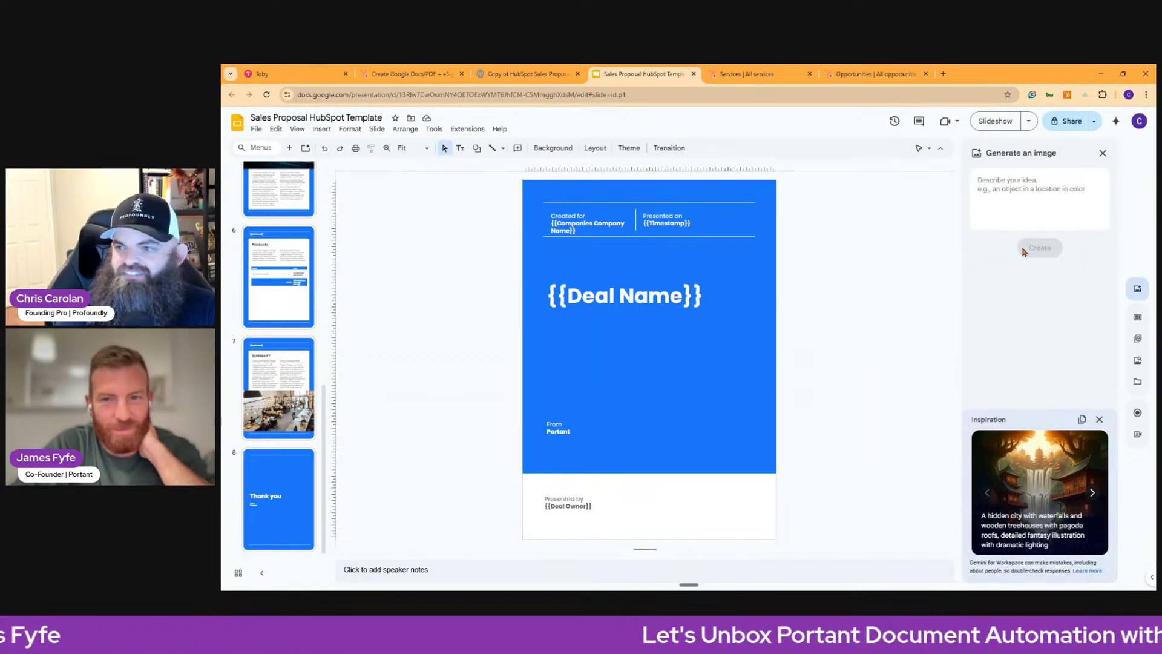
click(1014, 180)
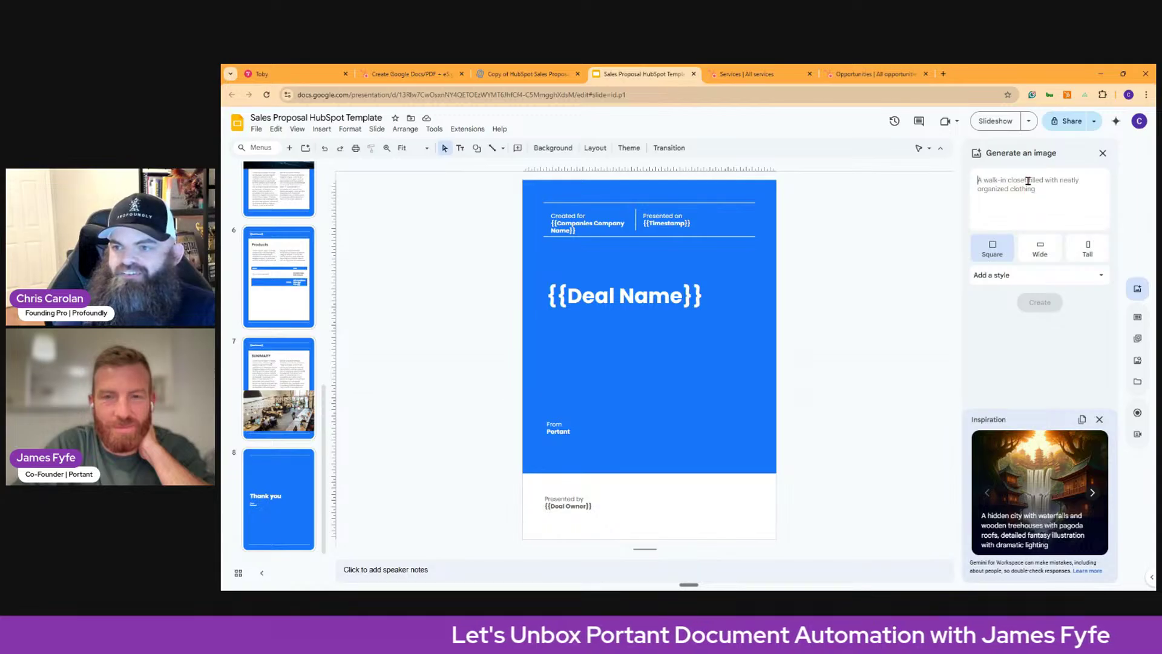
text(Unboxing Port)
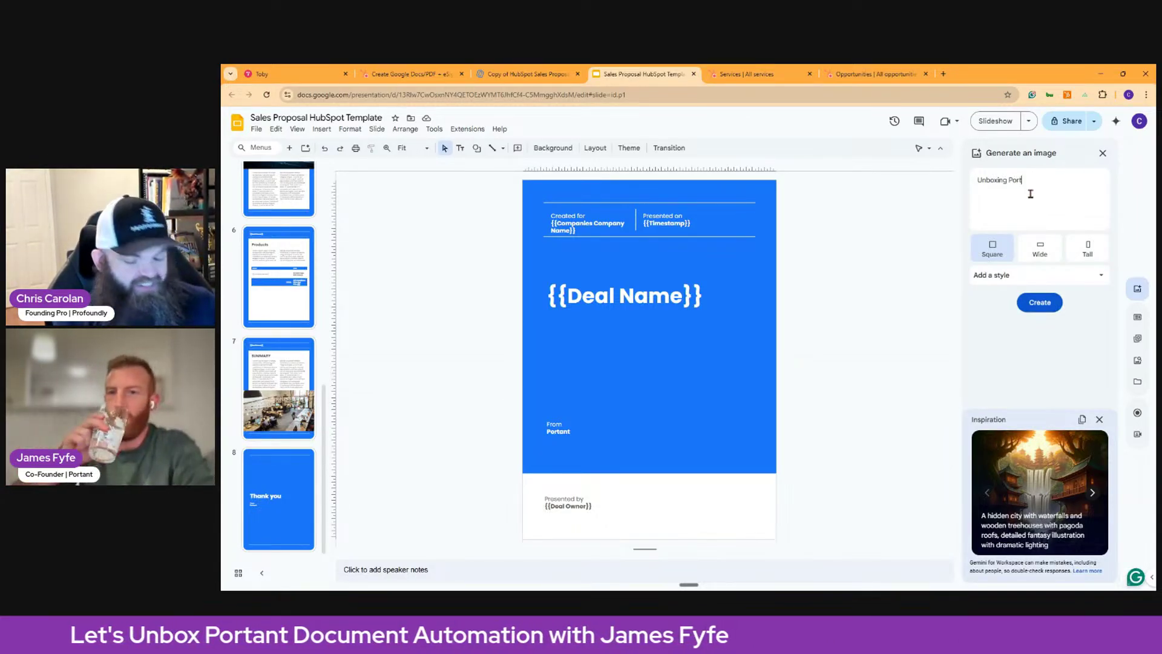
text(ant live show)
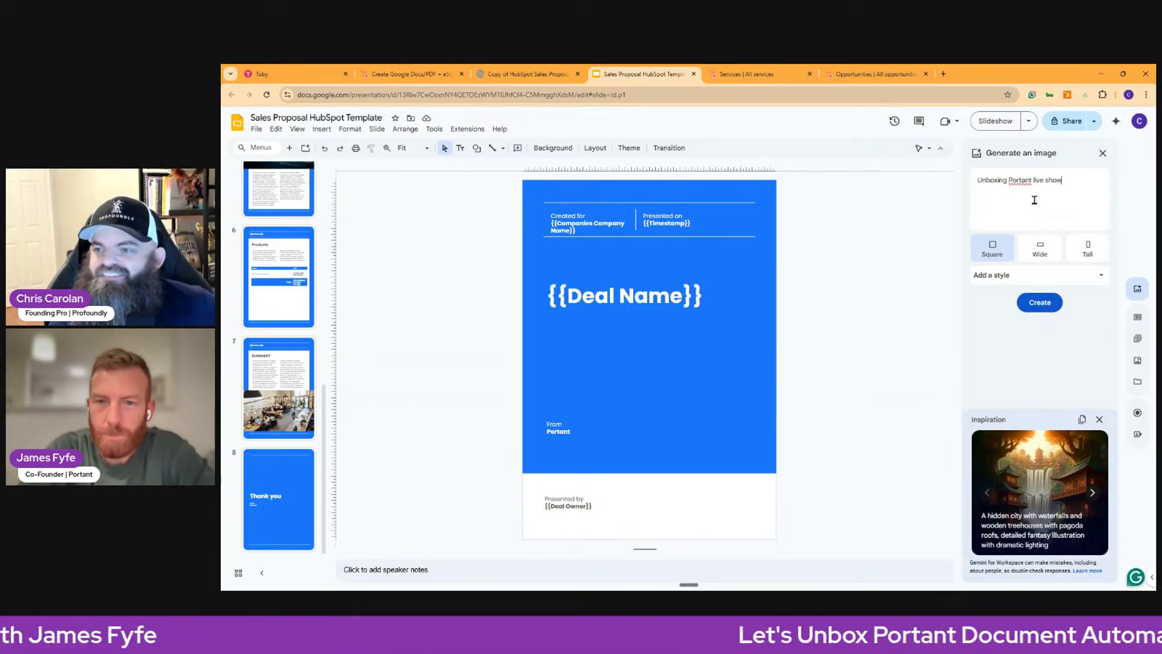
click(1040, 305)
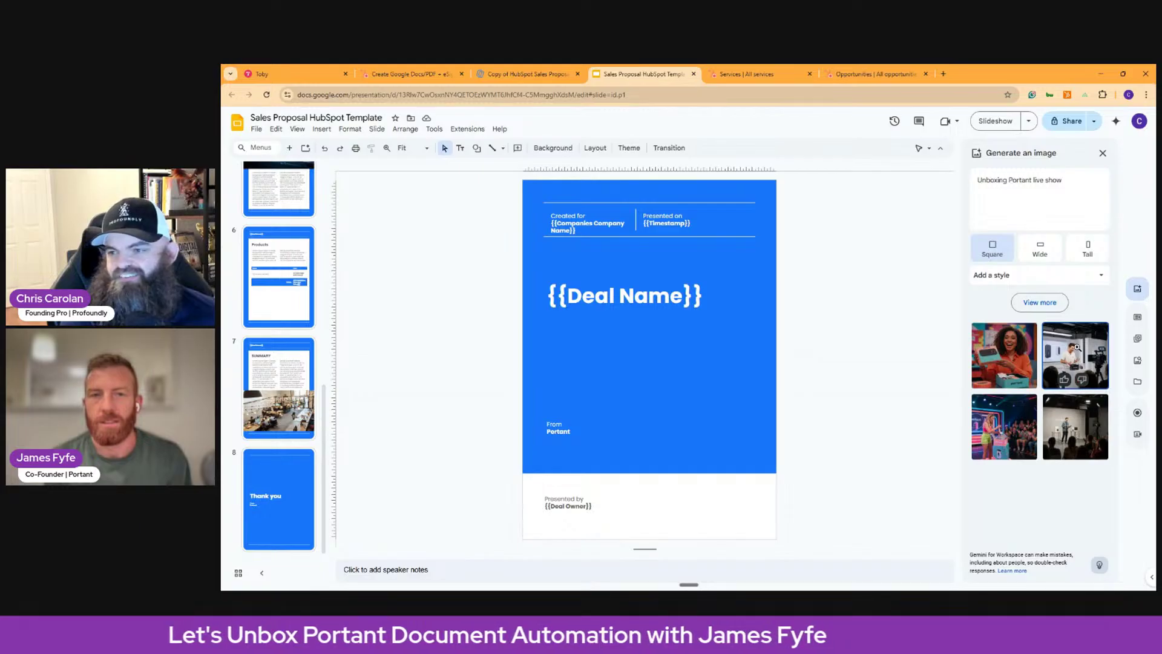
- Insert the second generated image on the cover slide, place it below the {{Deal Name}} tag, and close the image generator
click(1076, 348)
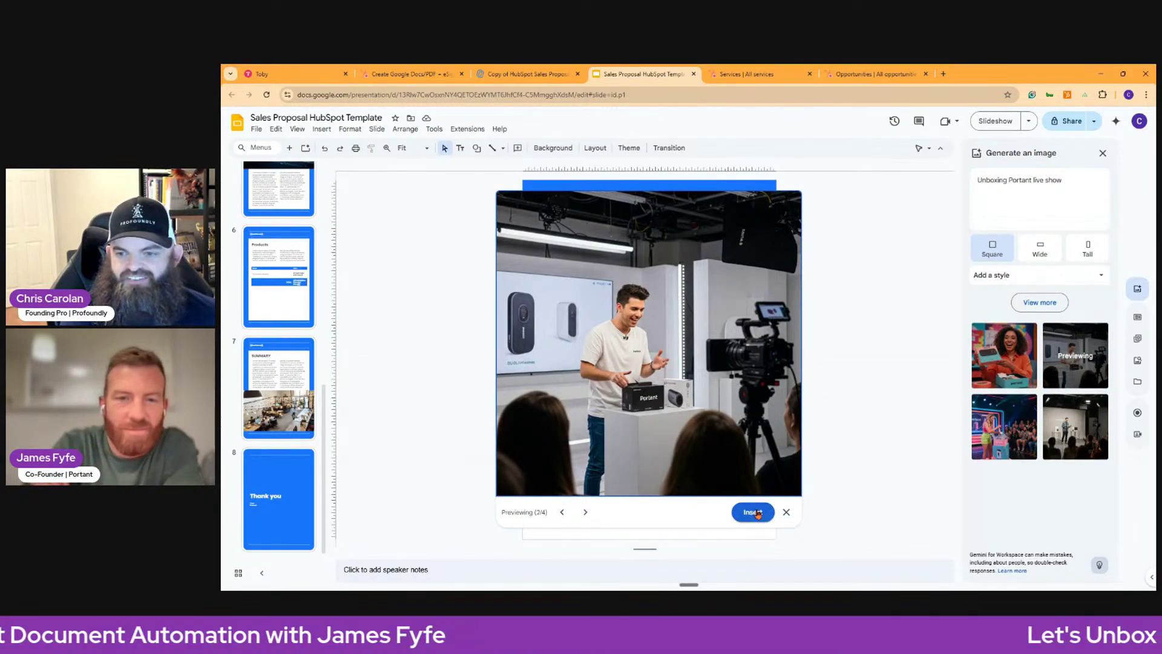
click(756, 511)
drag(694, 362, 661, 366)
click(868, 376)
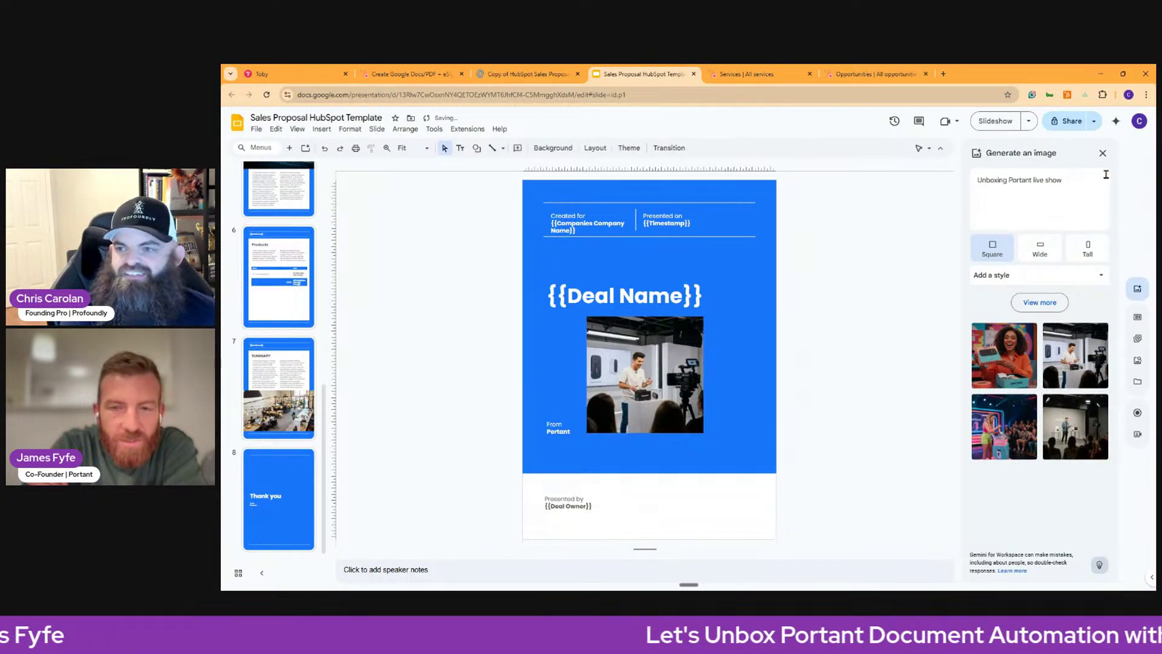
click(1102, 153)
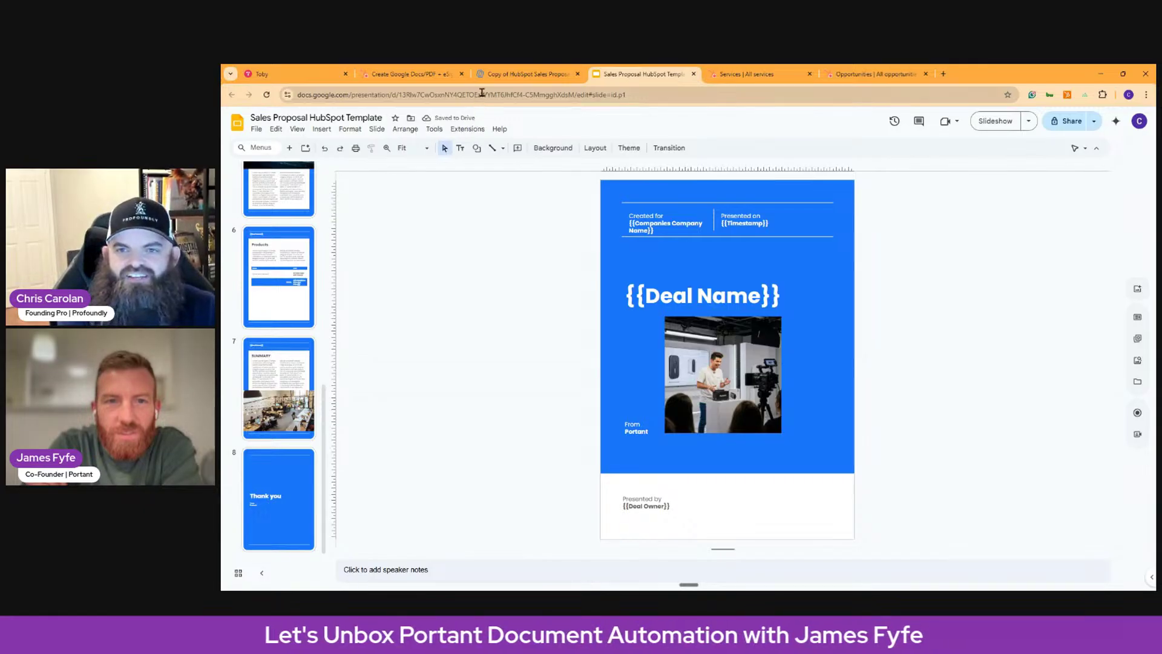
- Switch back to Portant and view the cover slide with the inserted image in the embedded template
click(501, 75)
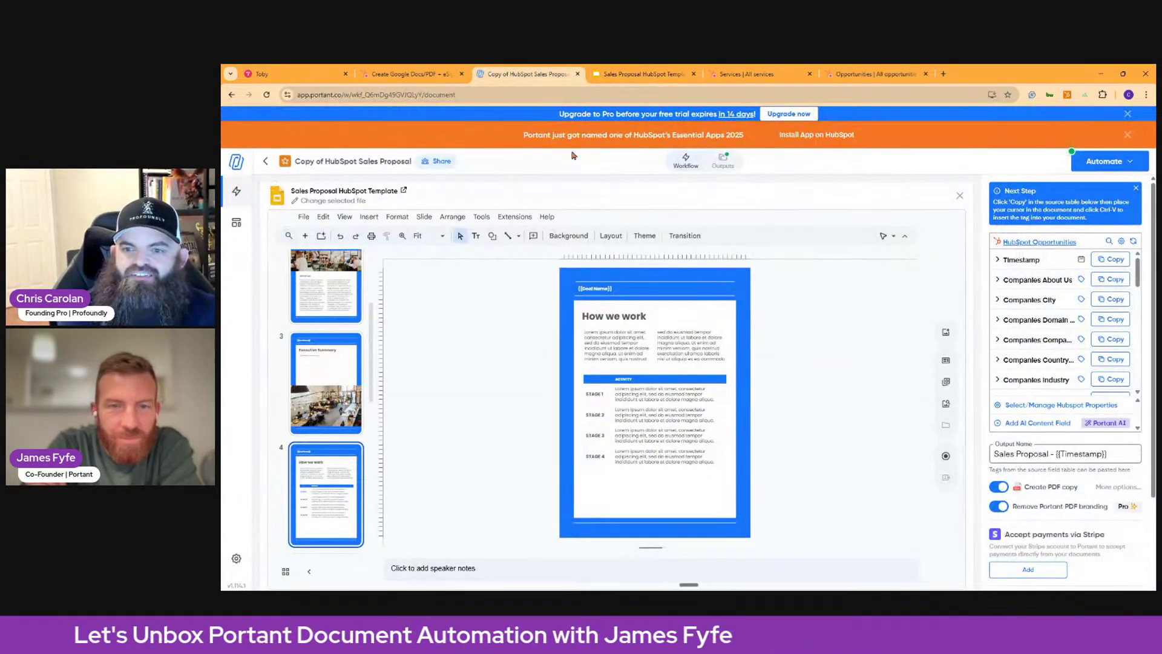
scroll(325, 417, up, 5)
click(349, 332)
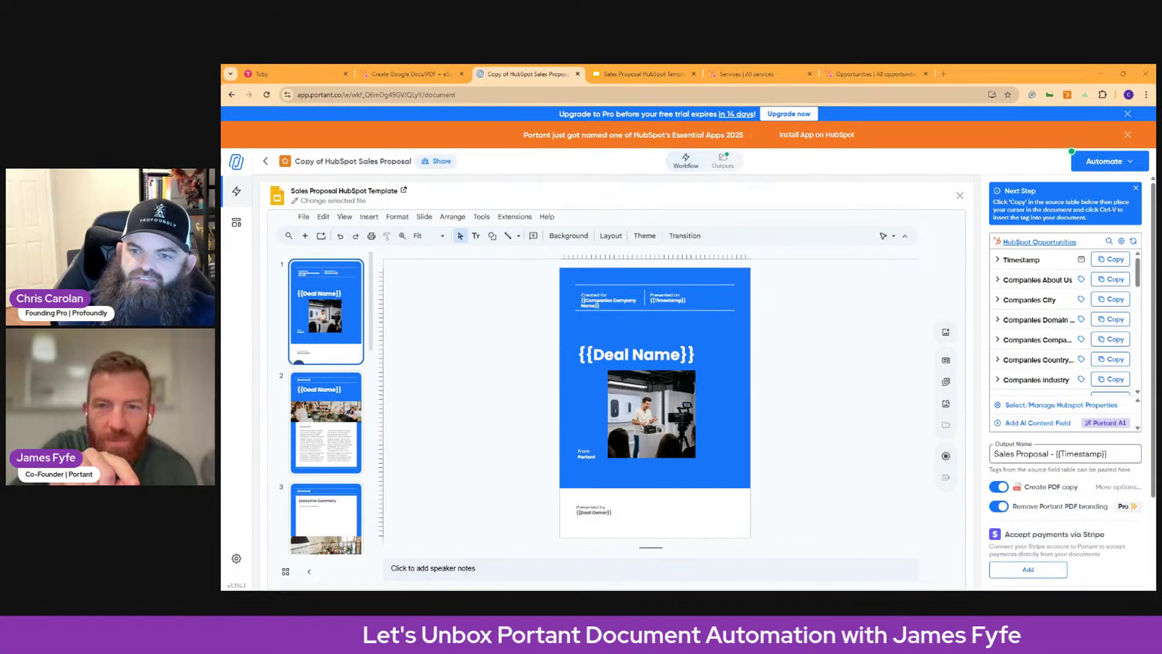
- Filter the HubSpot Opportunities fields by "name", inspect the Deal Name field's tag options, then clear the filter and collapse the field
click(630, 355)
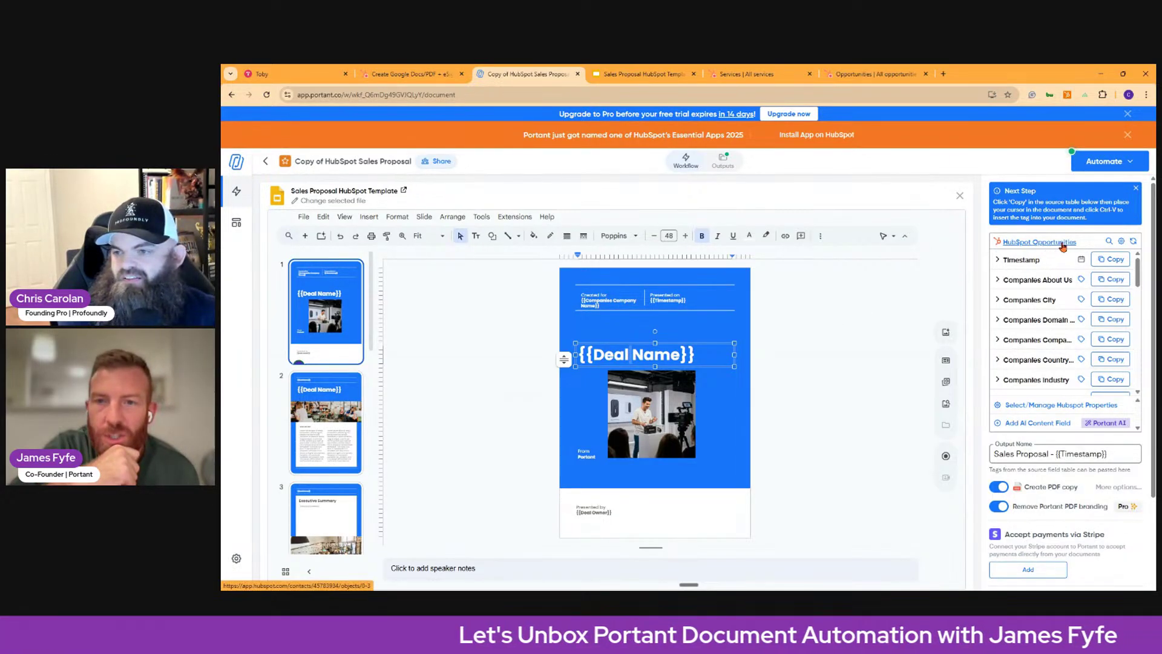
click(1109, 241)
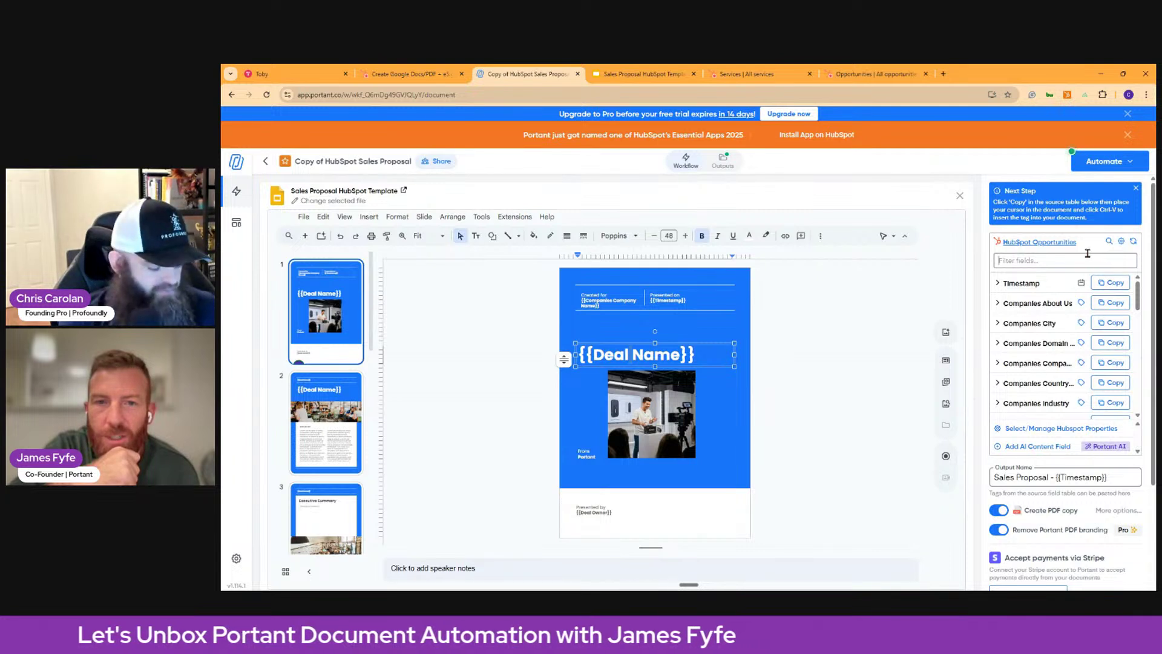
text(name)
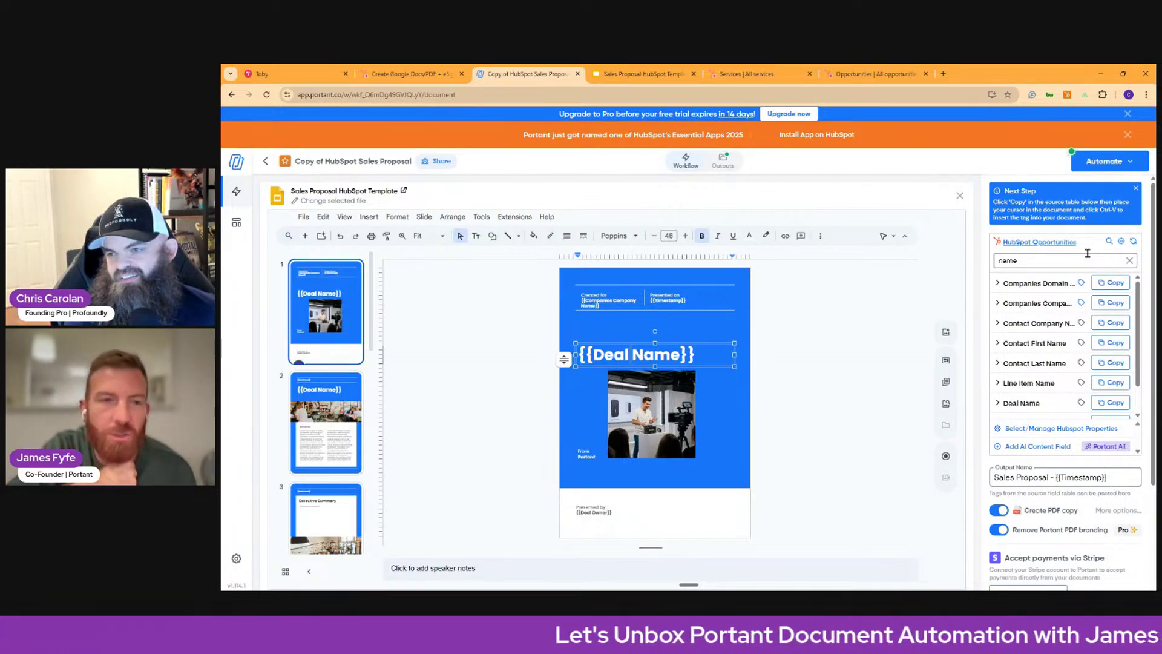
scroll(1051, 364, down, 1)
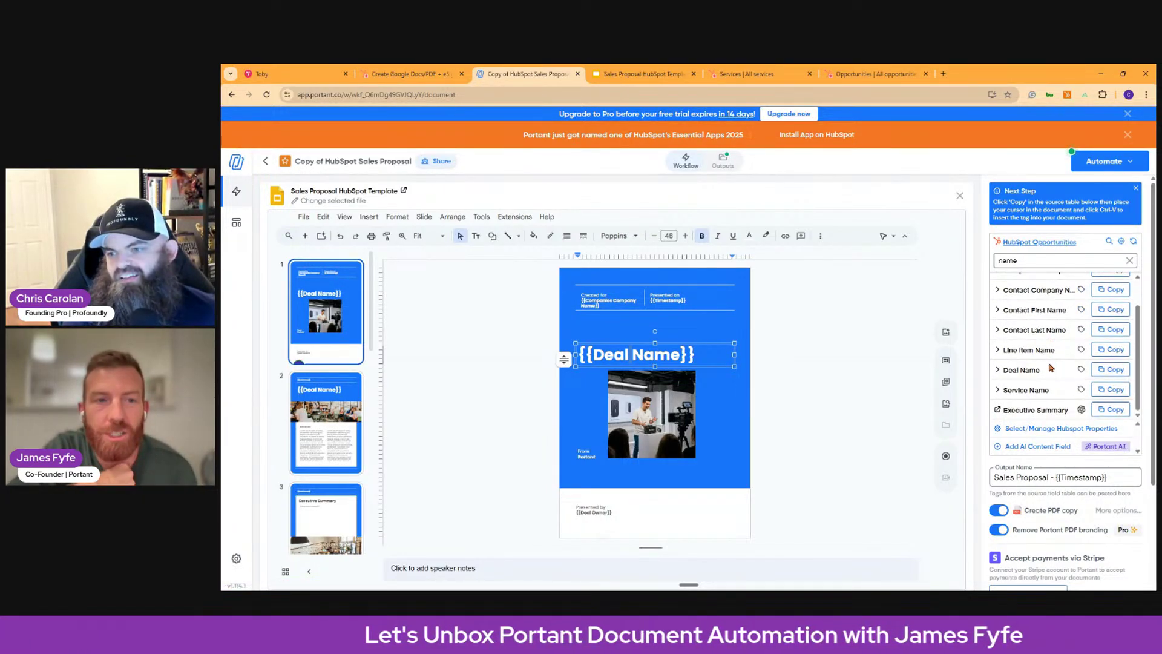
click(998, 370)
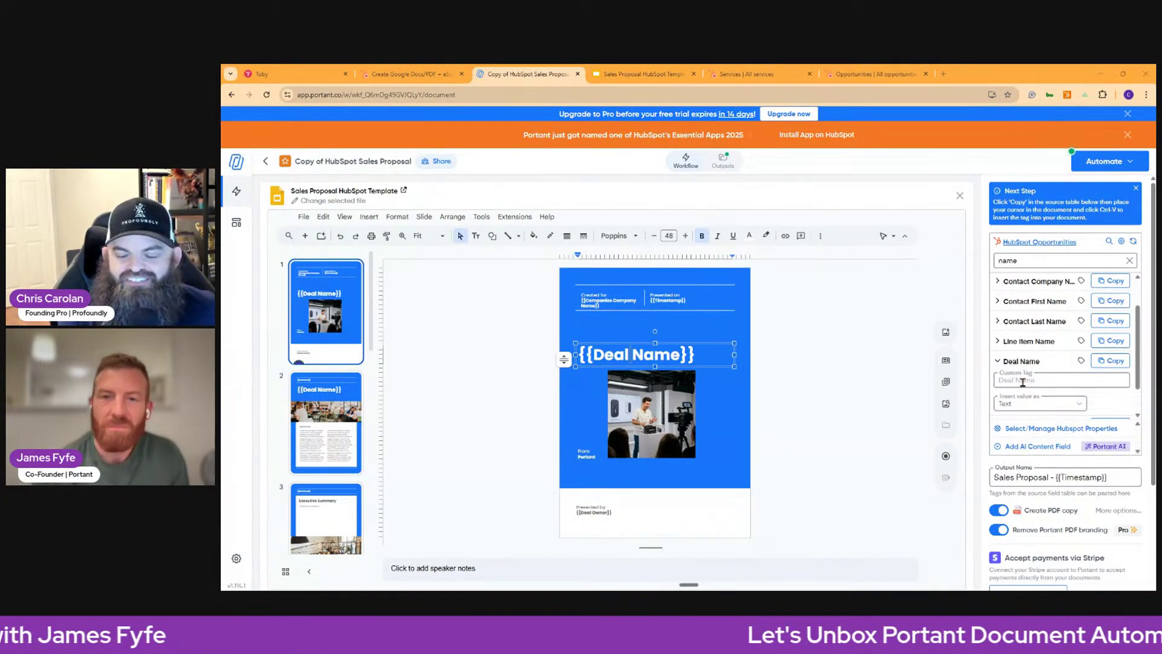
click(1129, 263)
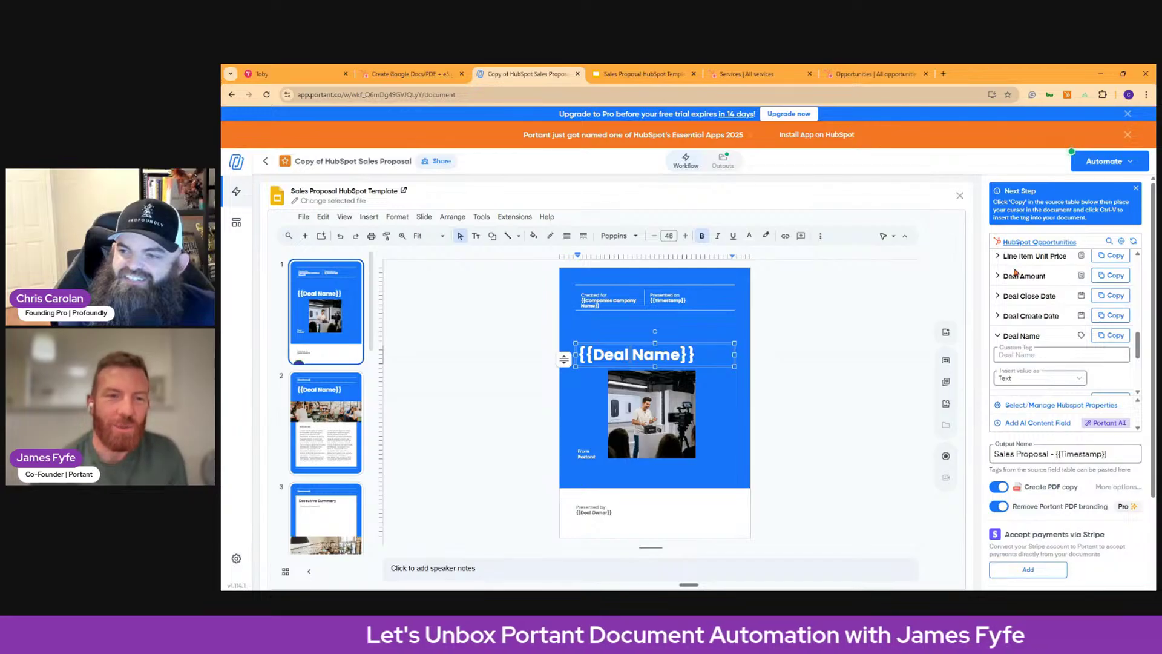
click(998, 336)
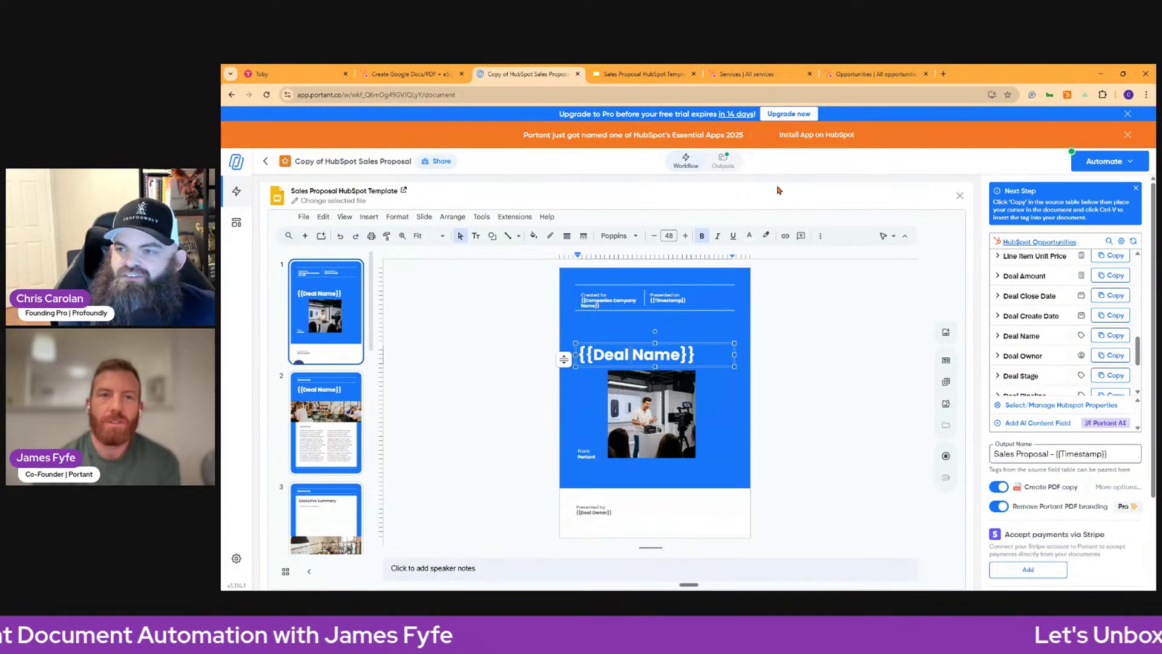
- Leave the template editor, switch to HubSpot, and open the Williamson Inc - Automotive Opportunity record from the Opportunities board
click(267, 162)
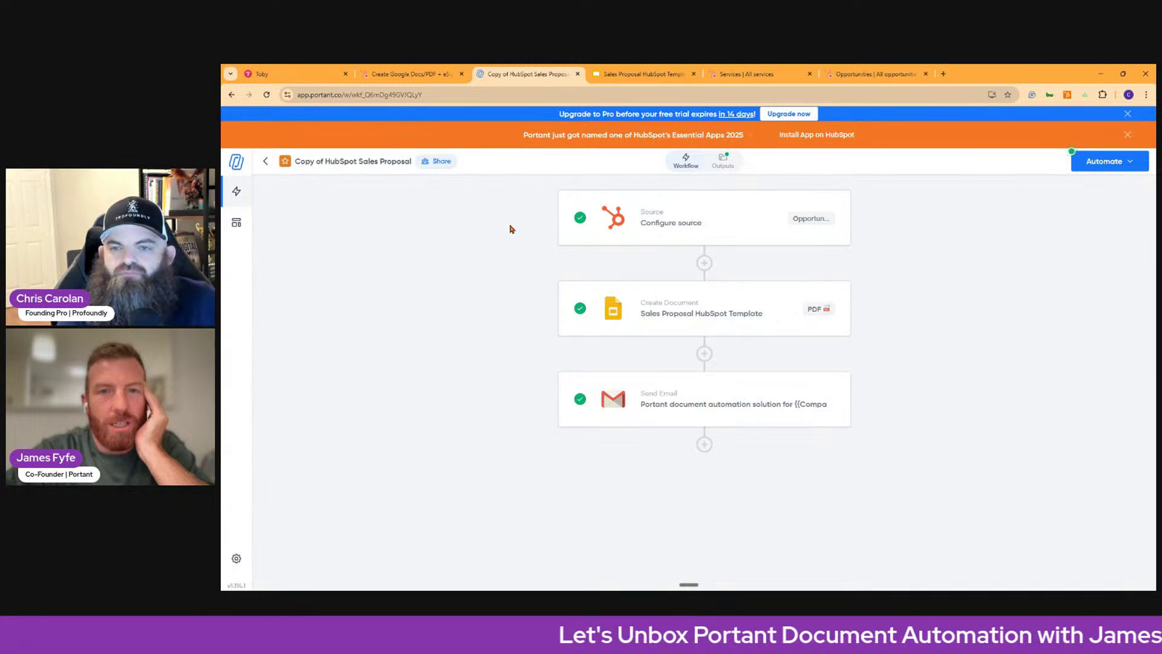
click(415, 75)
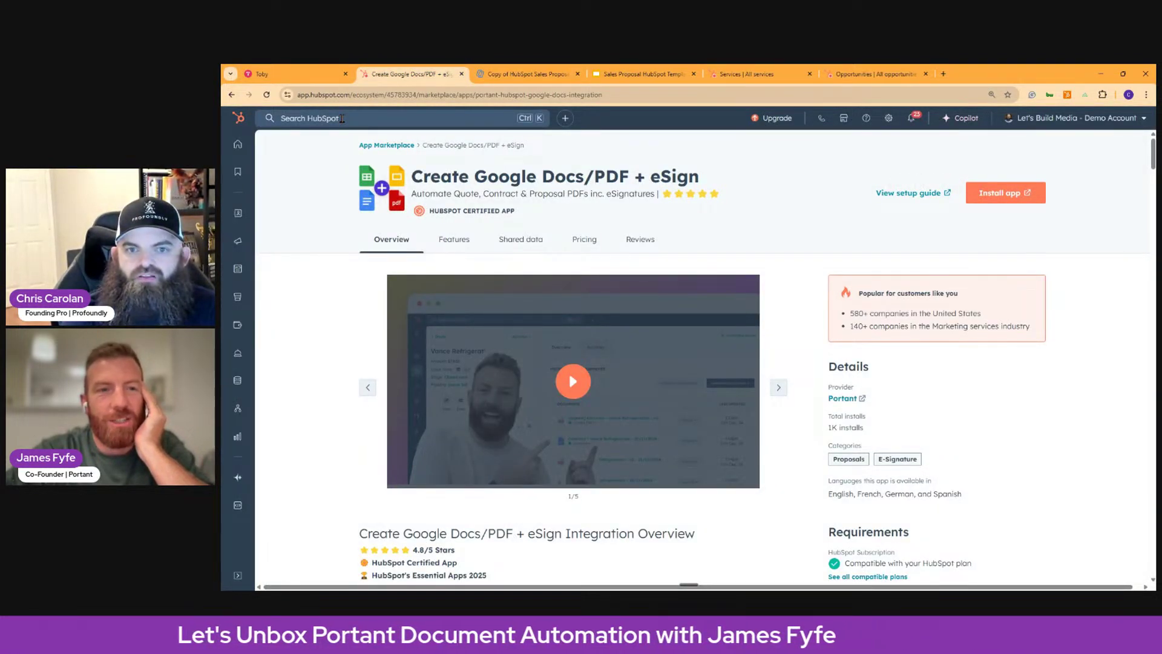
mouse_move(236, 216)
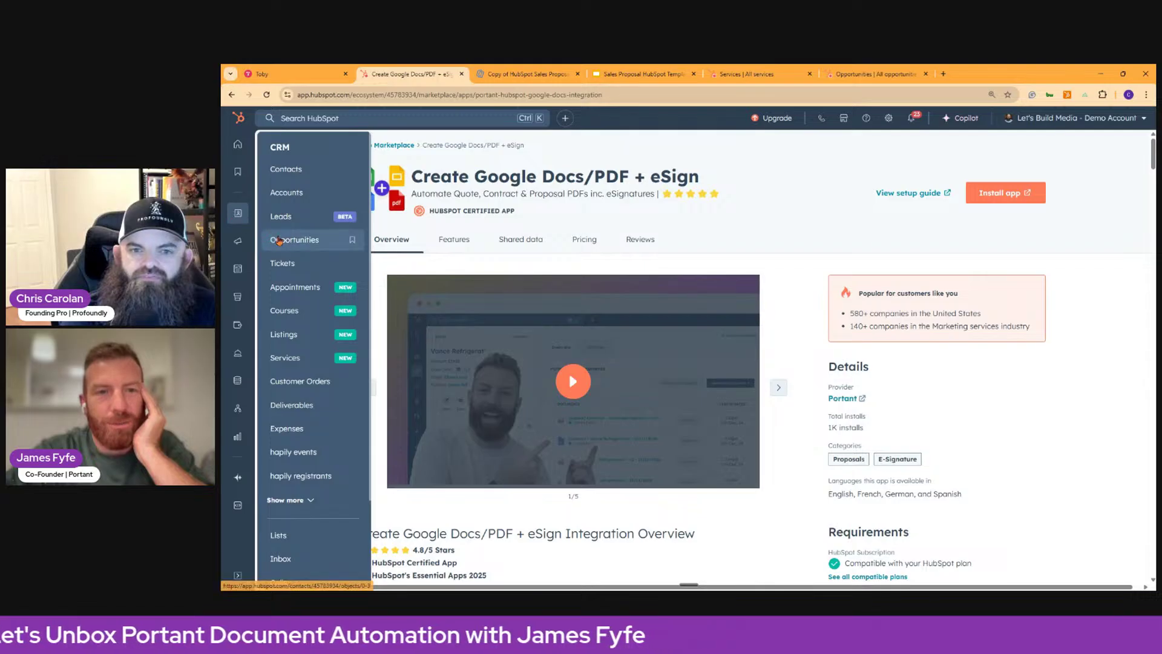
click(294, 241)
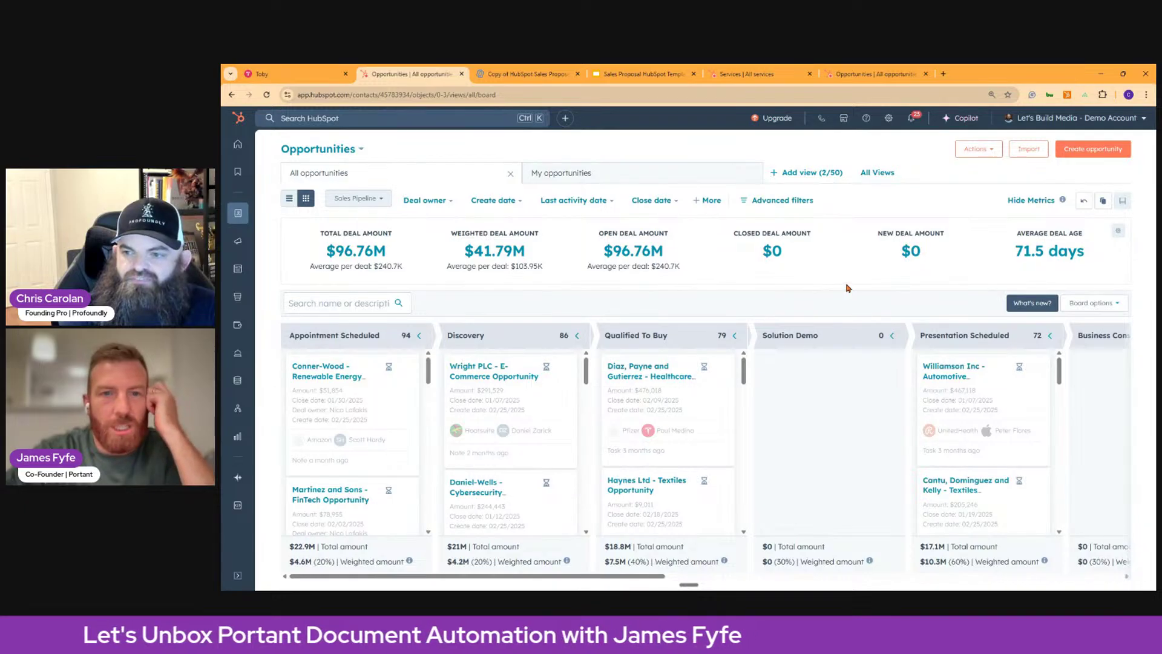
click(952, 371)
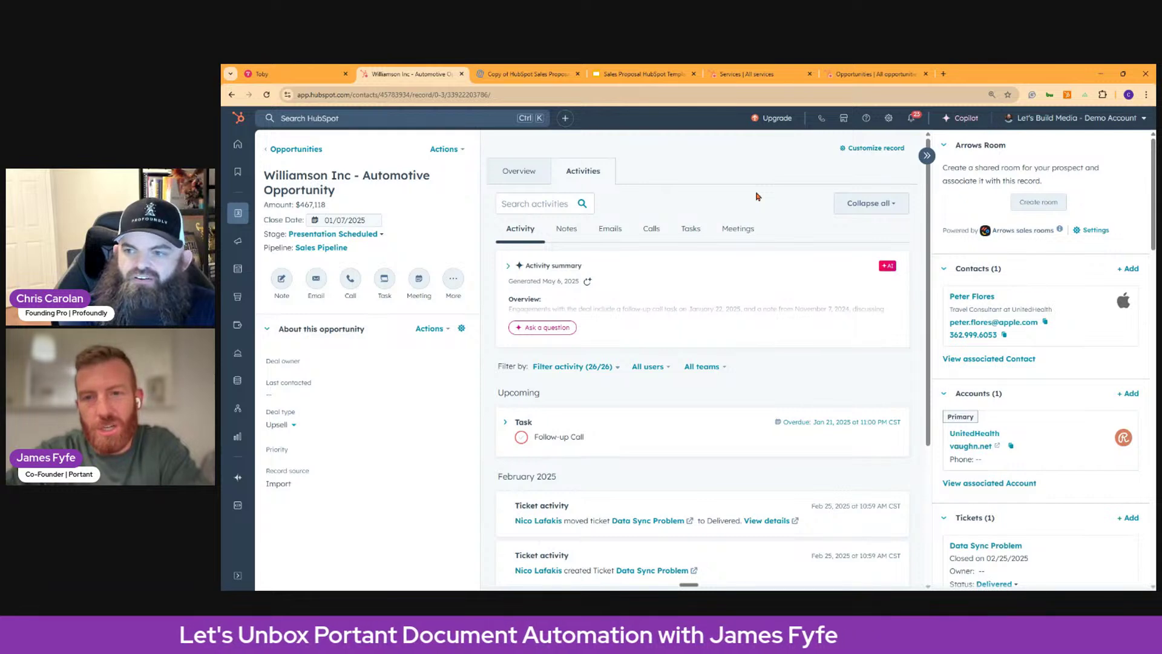
- Move the Portant - Document Automation card to the top of the opportunity record's sidebar
scroll(1040, 339, down, 1)
scroll(1039, 338, down, 10)
scroll(1039, 327, down, 8)
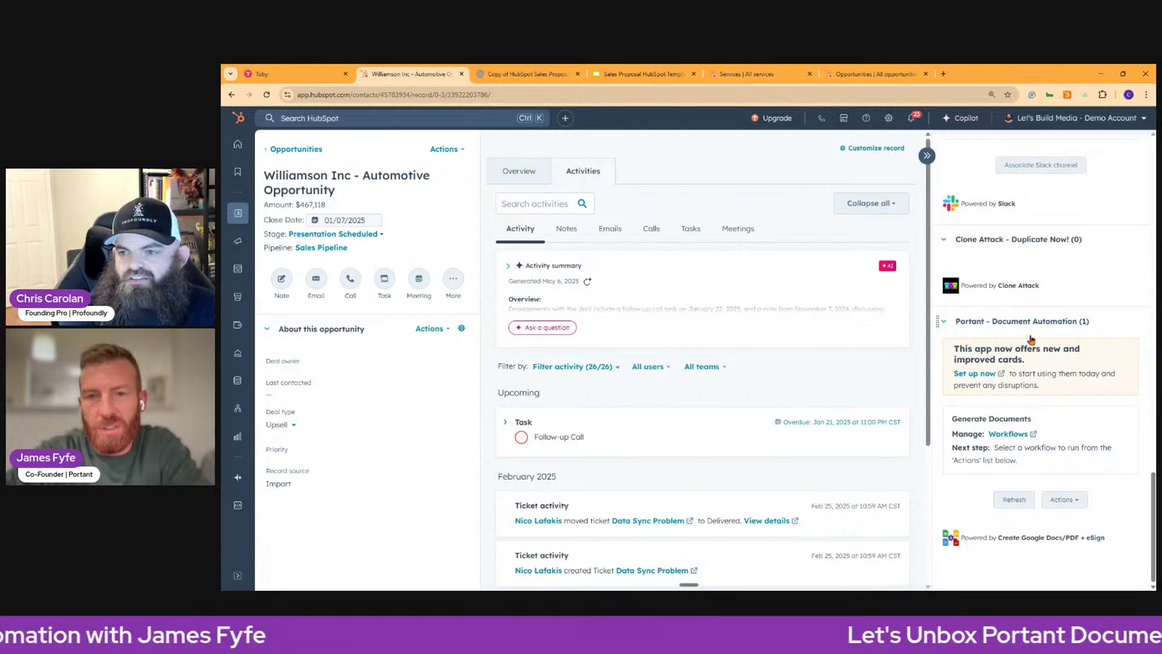
drag(937, 321, 938, 143)
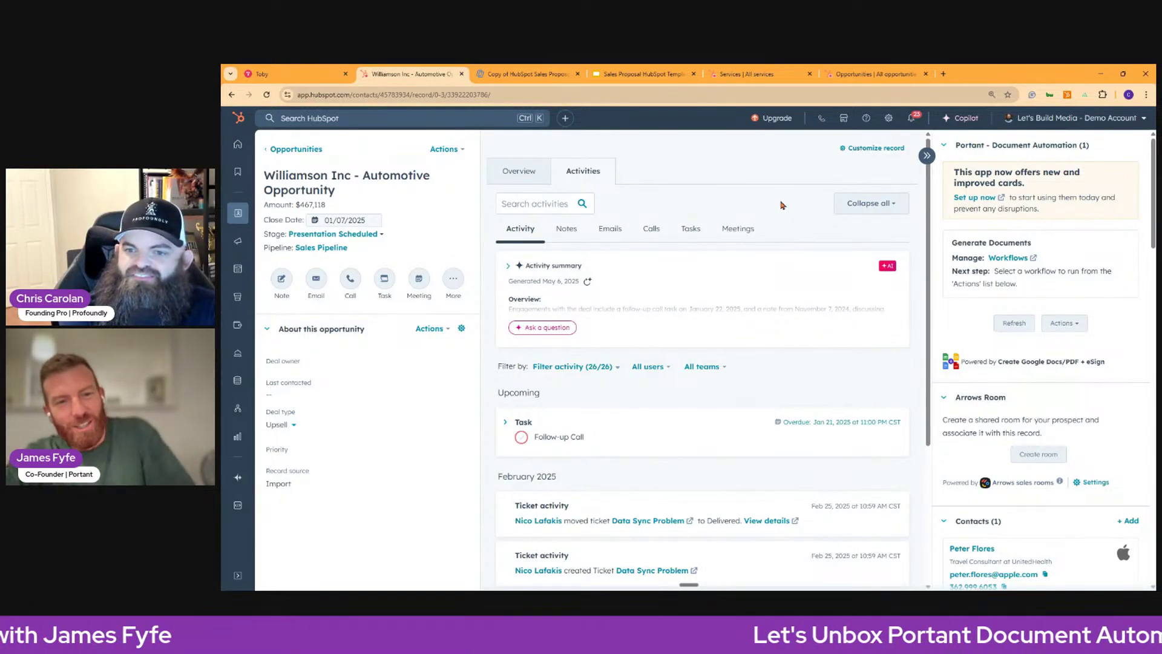
- Open the setup for Portant's new app cards, choose to add All Documents to deals, and open the opportunities' Default view for editing
click(970, 198)
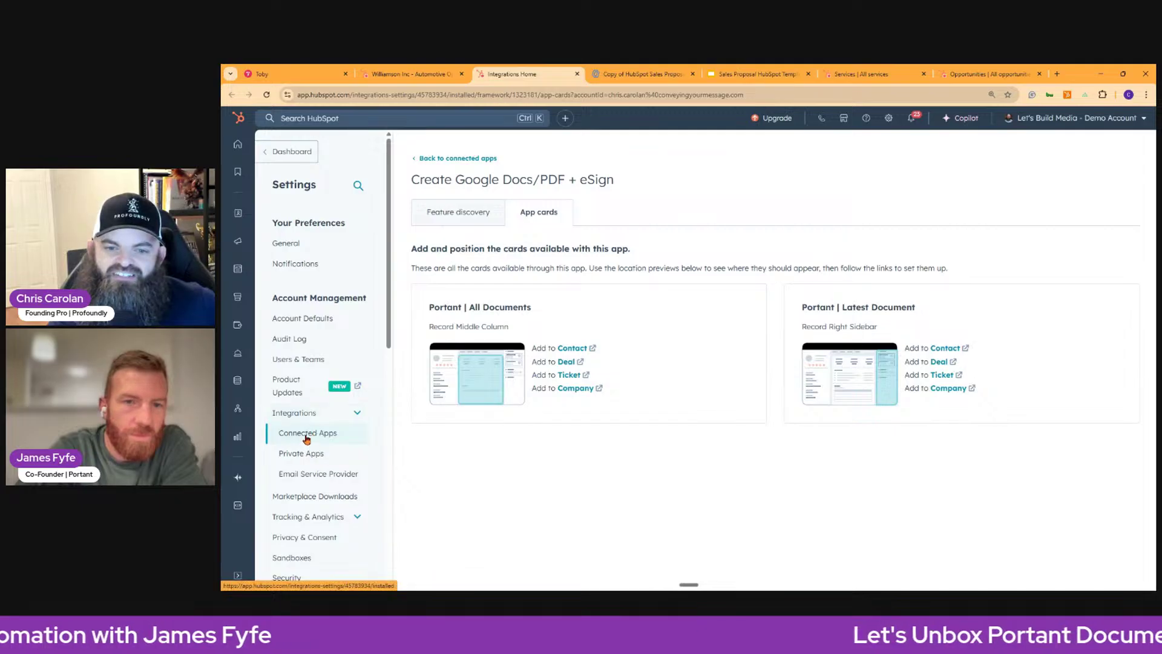
click(411, 74)
click(512, 74)
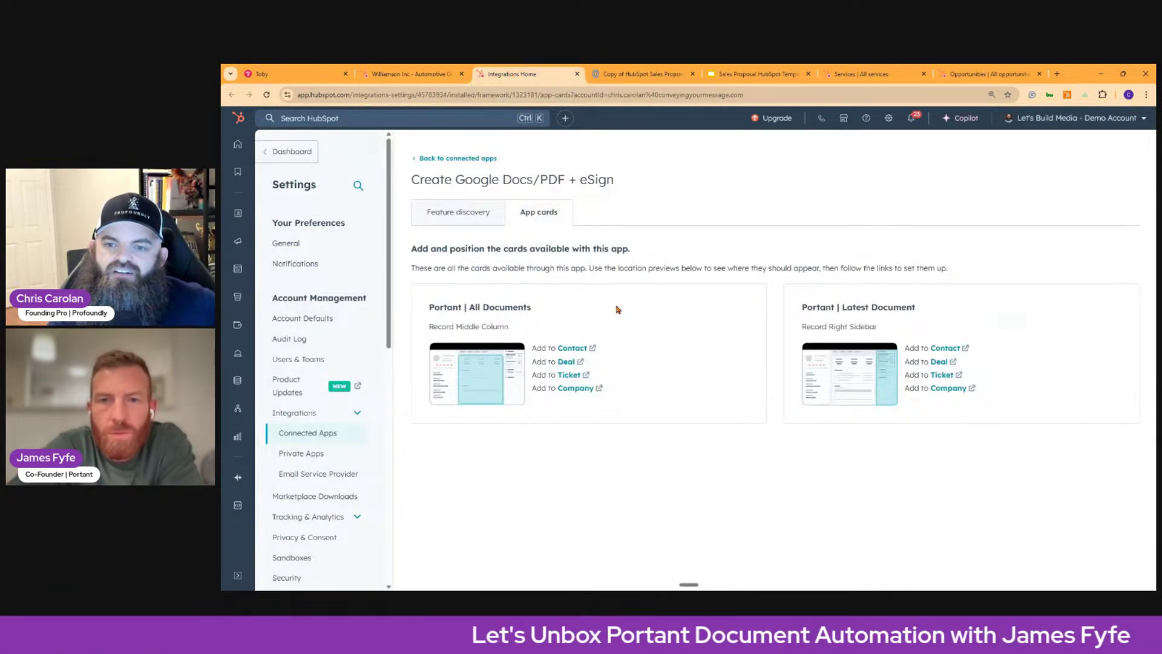
click(567, 362)
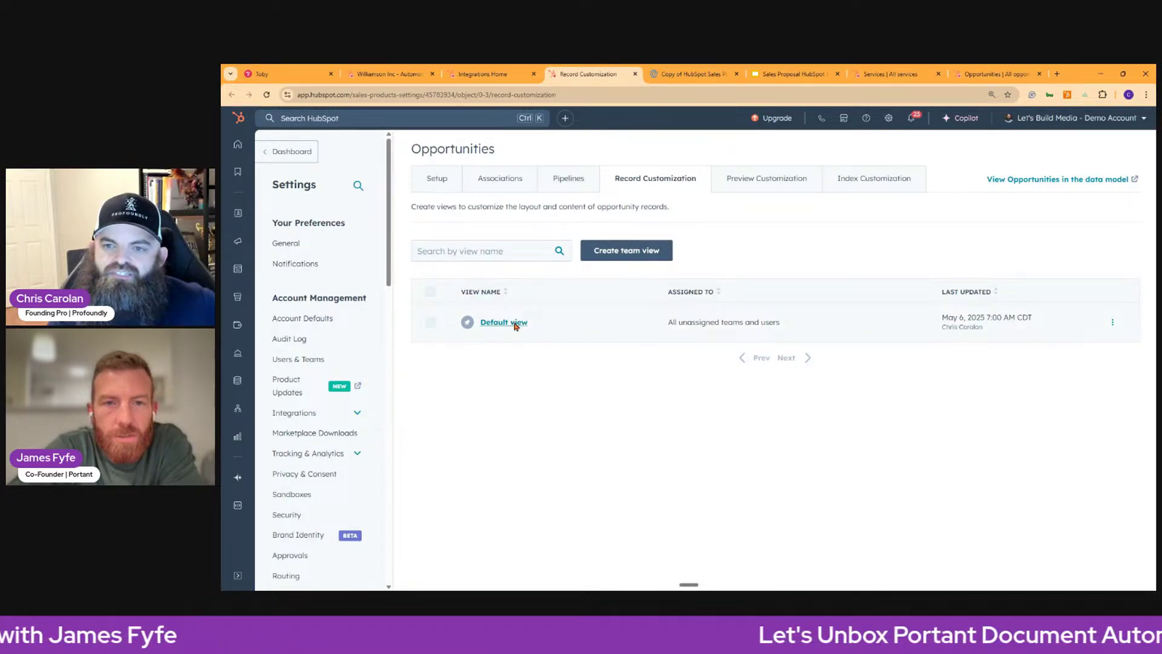
click(510, 323)
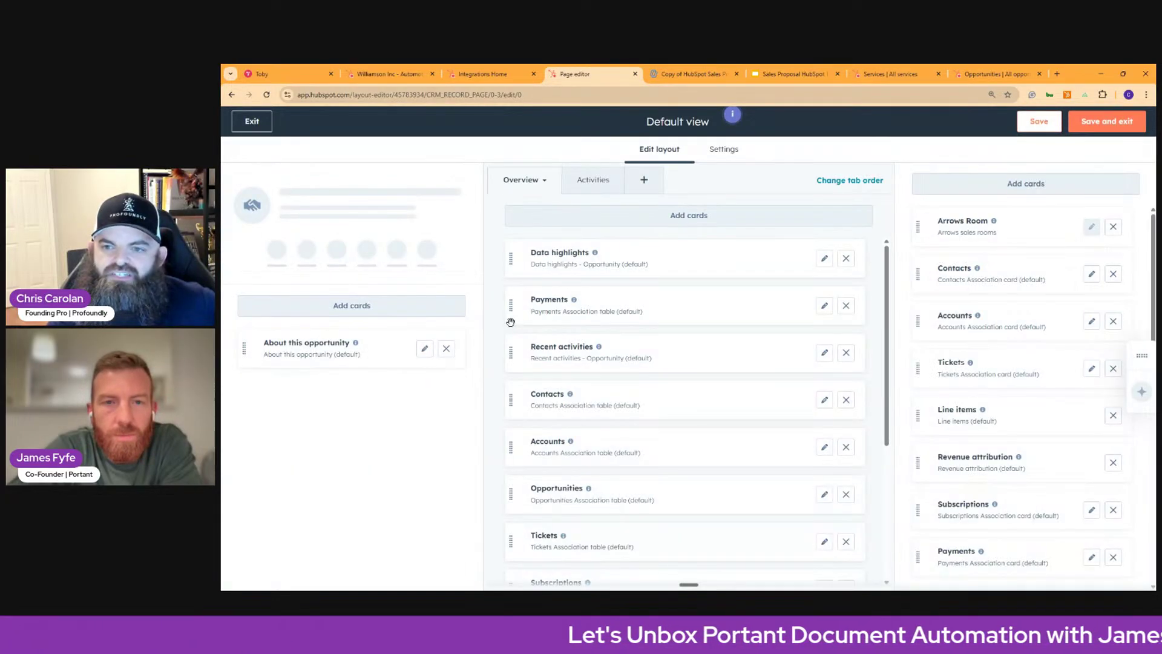
- Add the Portant | All Documents card to the middle column of the Default view's Overview tab
click(696, 218)
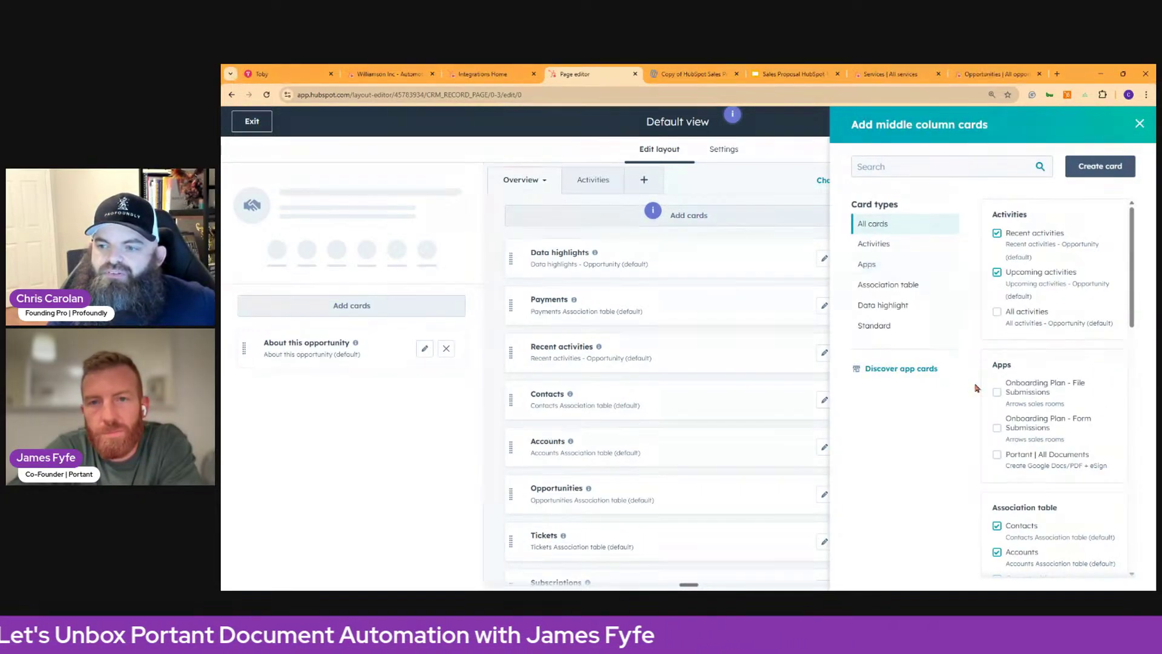
click(997, 456)
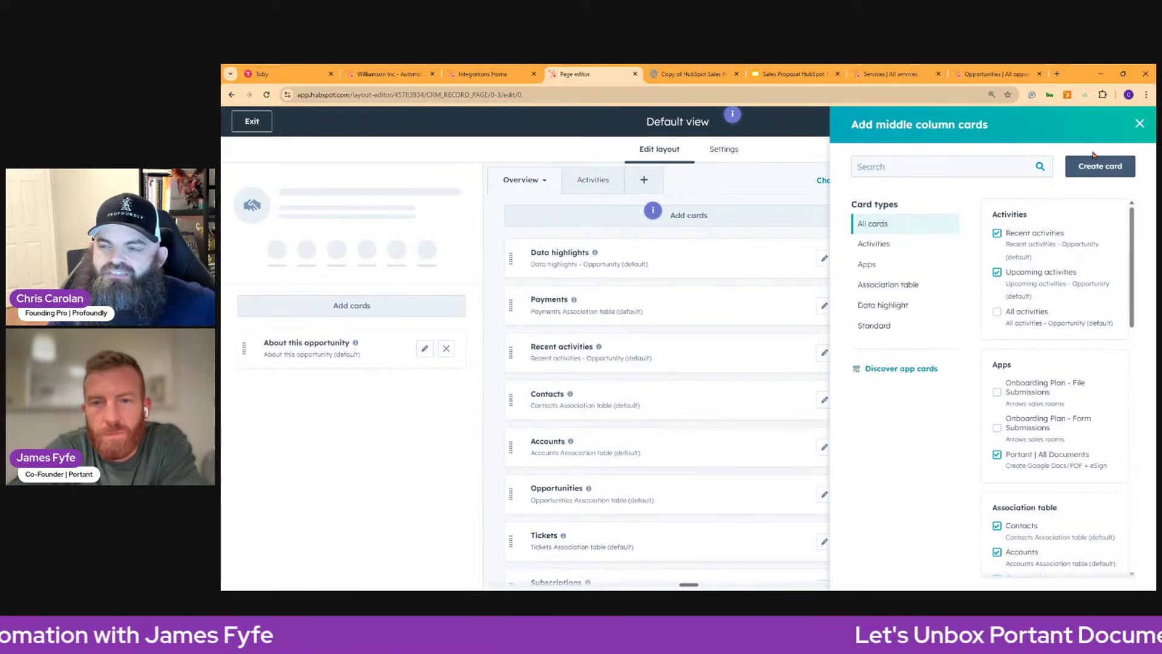
click(1139, 125)
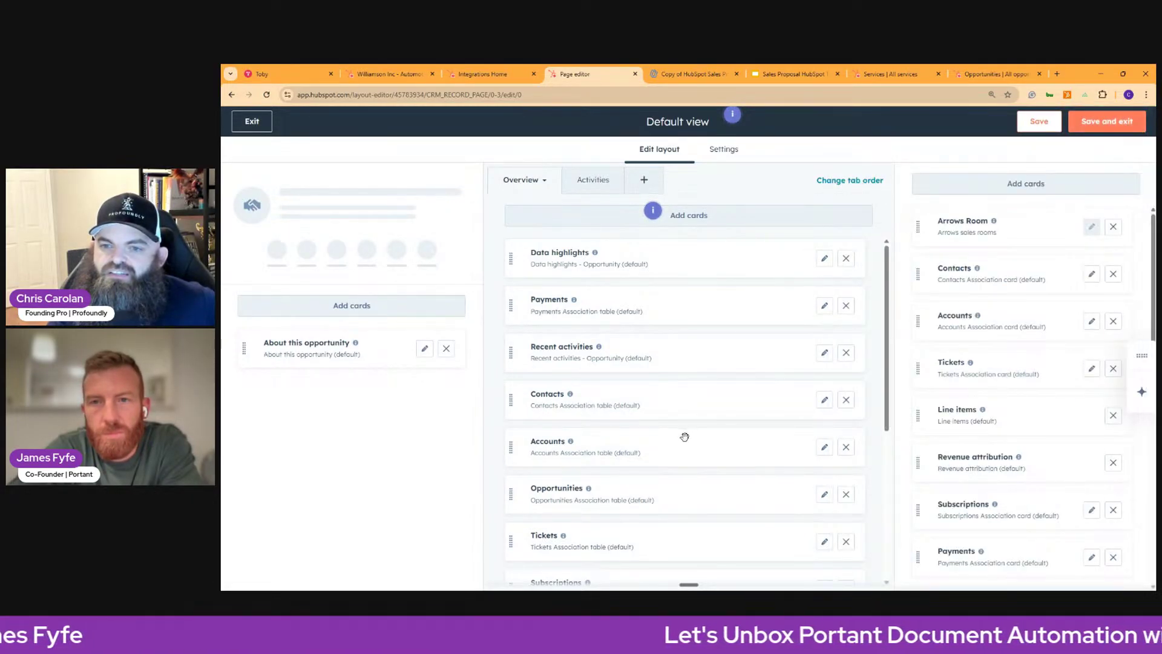
- Move the Portant | All Documents card to the top of the middle column, above Data highlights
scroll(556, 454, down, 5)
drag(512, 547, 519, 270)
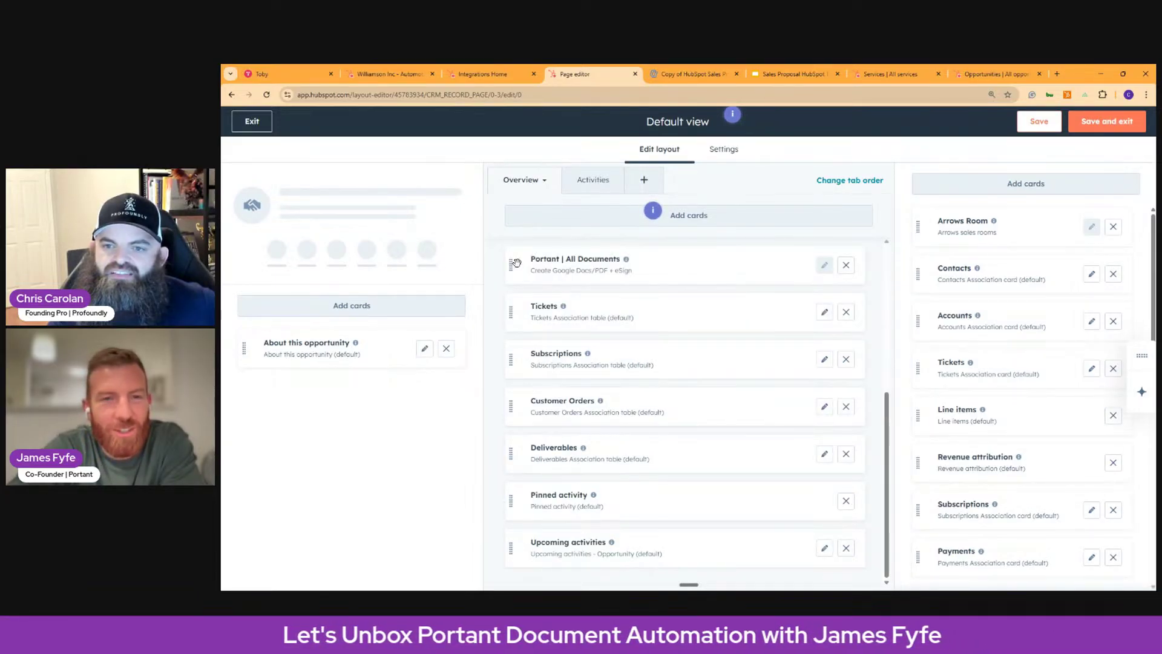
scroll(534, 279, up, 4)
drag(518, 515, 529, 263)
scroll(543, 322, up, 1)
drag(543, 323, 527, 255)
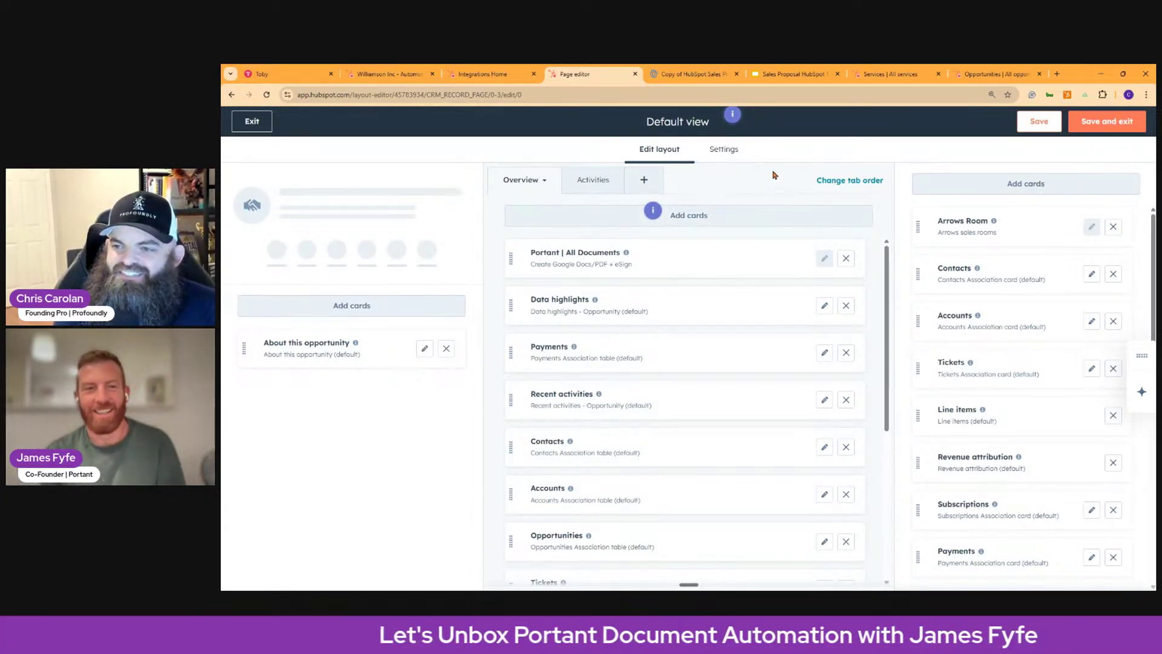
- Move the Portant - Document Automation card to the top of the Default view's sidebar column, above Arrows Room
scroll(1050, 280, down, 5)
scroll(1049, 280, down, 2)
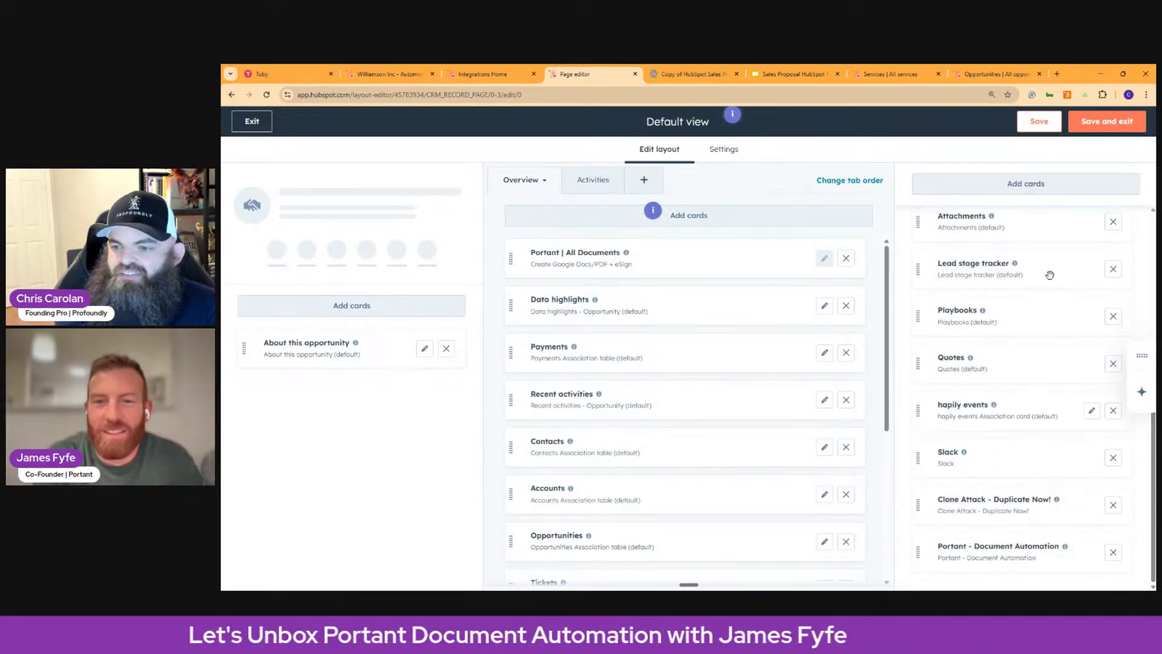
mouse_move(920, 555)
mouse_down()
mouse_move(935, 288)
mouse_move(922, 209)
mouse_move(921, 227)
mouse_up()
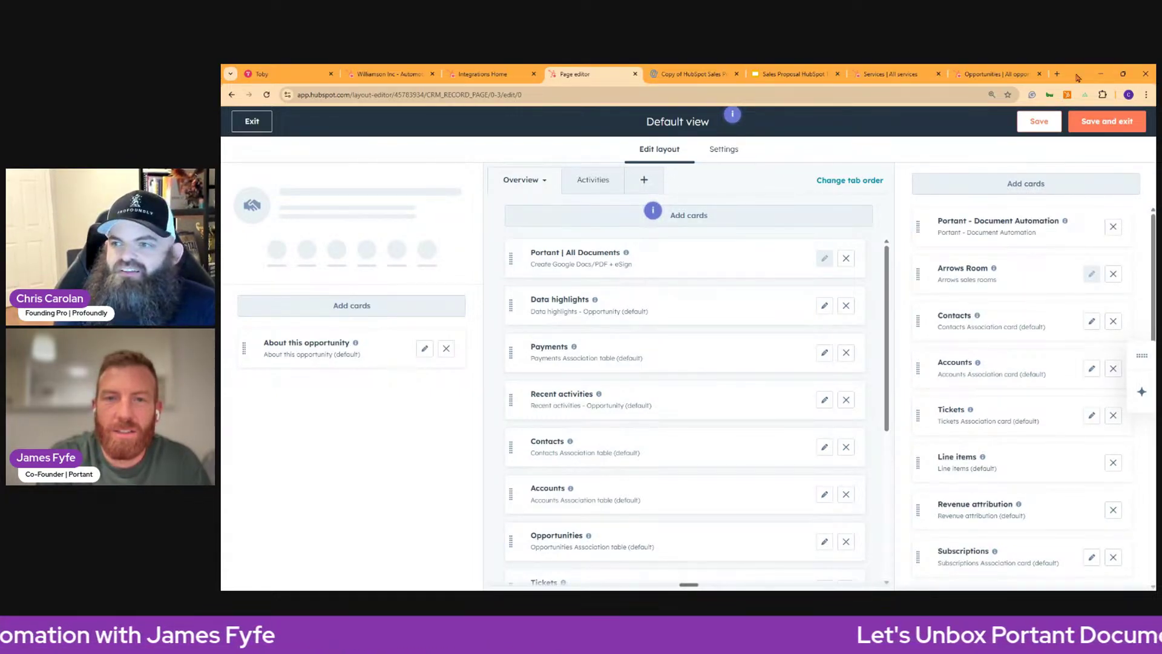
- Save and exit the Default view layout, and reload the Williamson Inc - Automotive Opportunity record to show its Overview
mouse_move(824, 257)
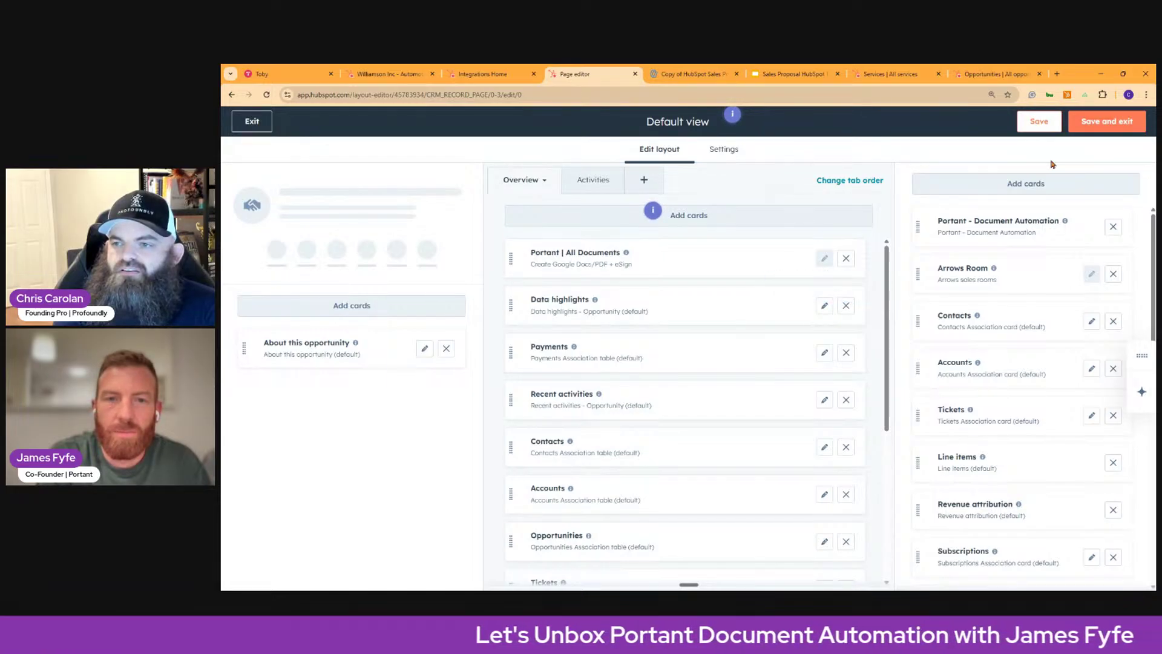
click(1104, 122)
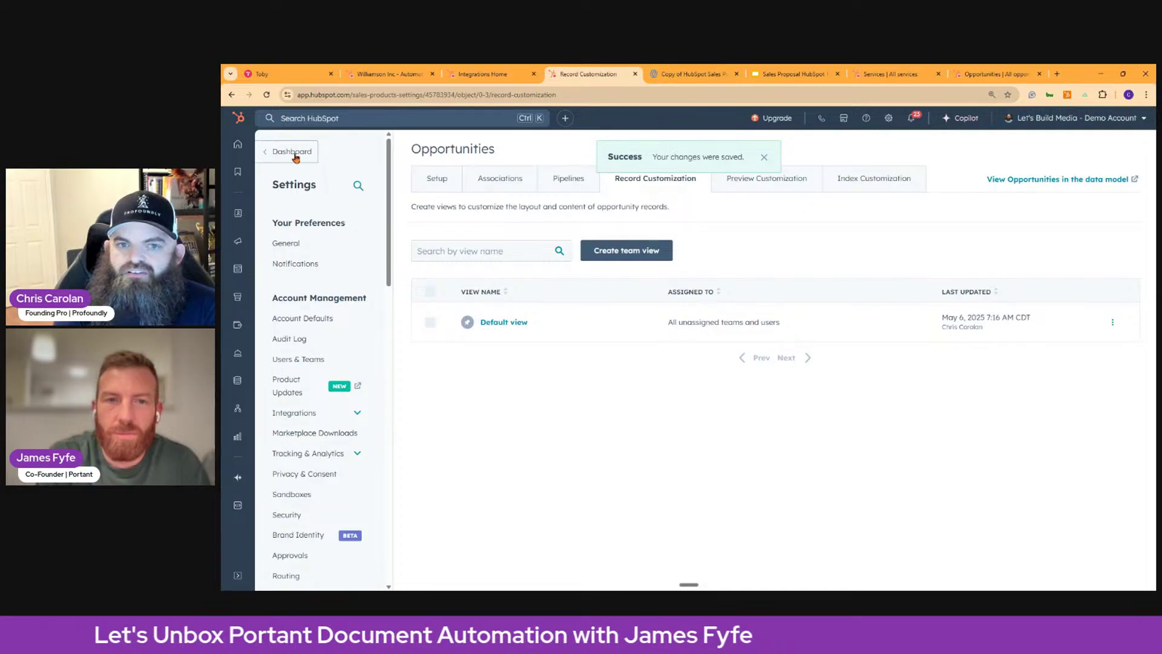
click(387, 73)
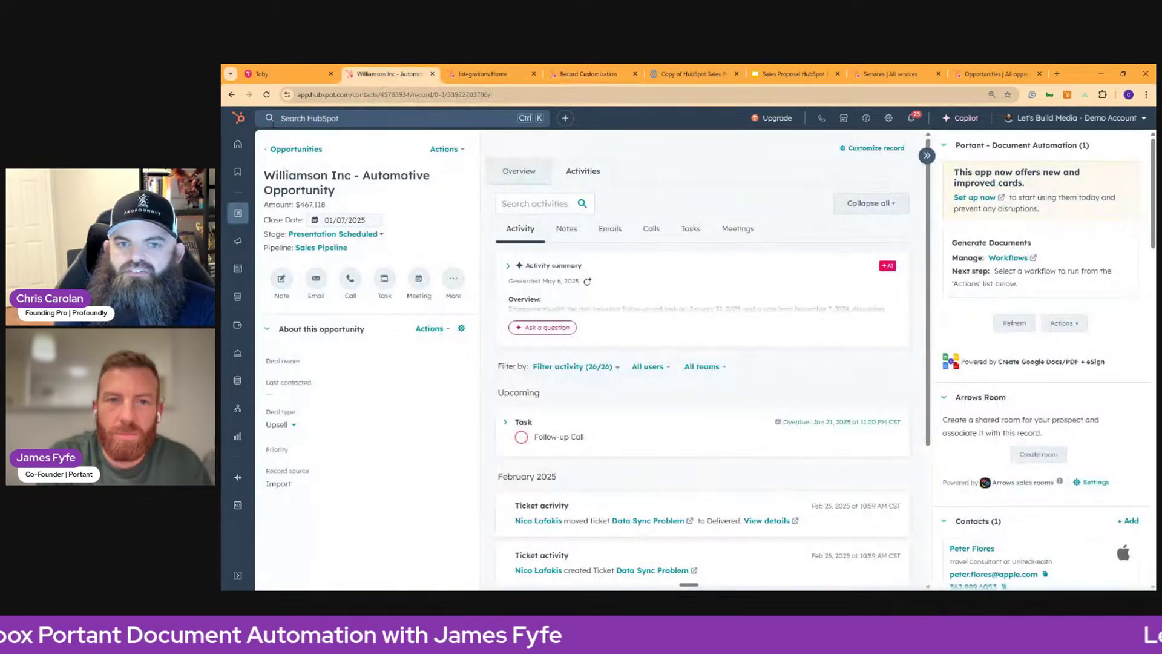
click(267, 94)
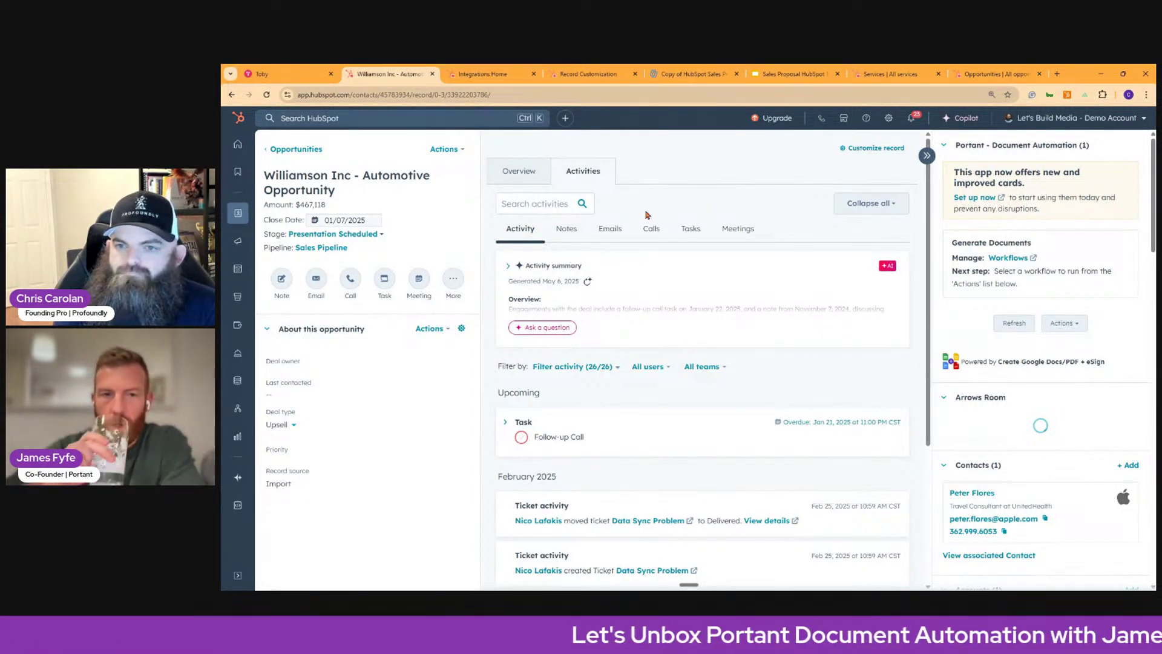
click(518, 171)
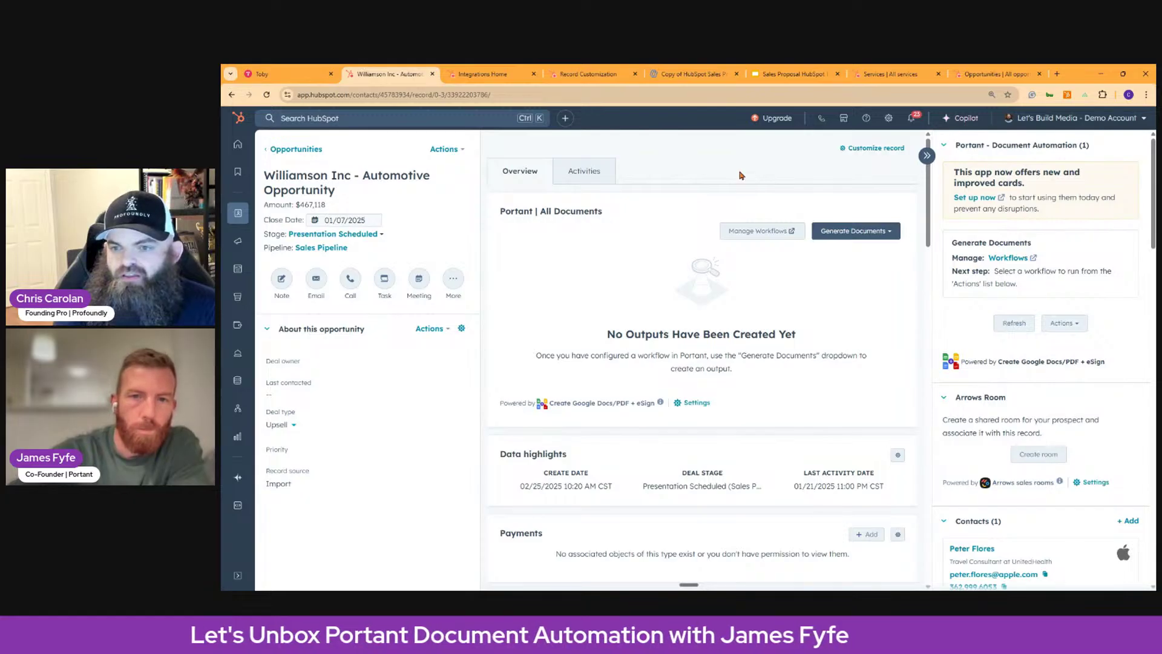
- Run Copy of HubSpot Sales Proposal from the Portant | All Documents card, keeping the associated line item, account and contact selected
click(864, 230)
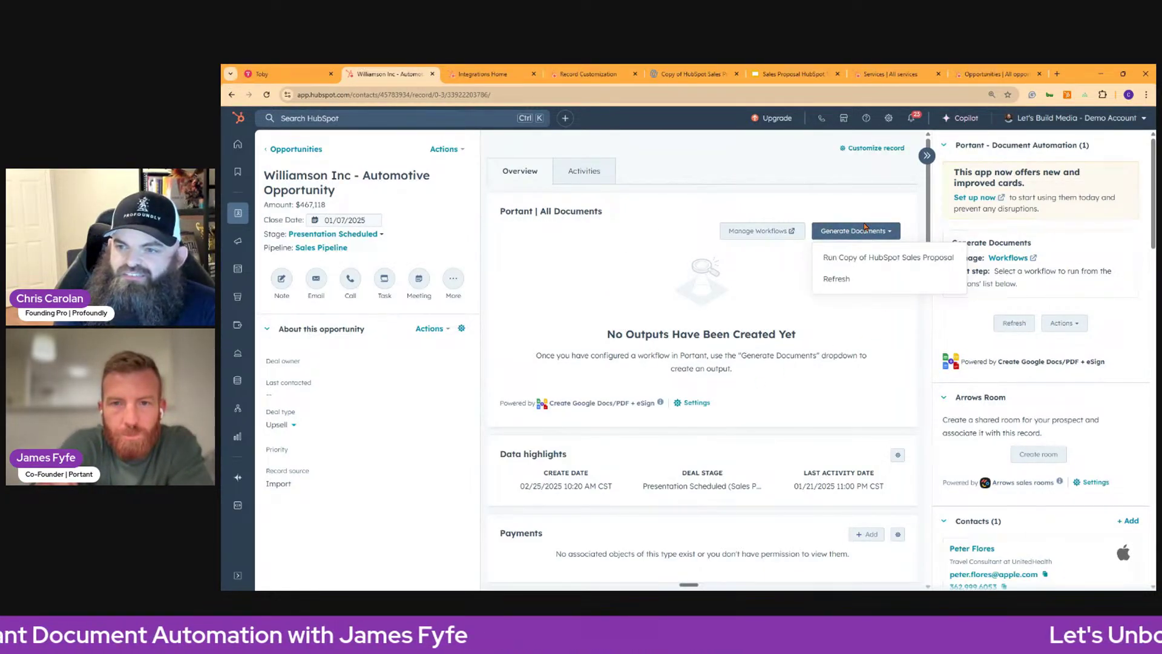
click(862, 259)
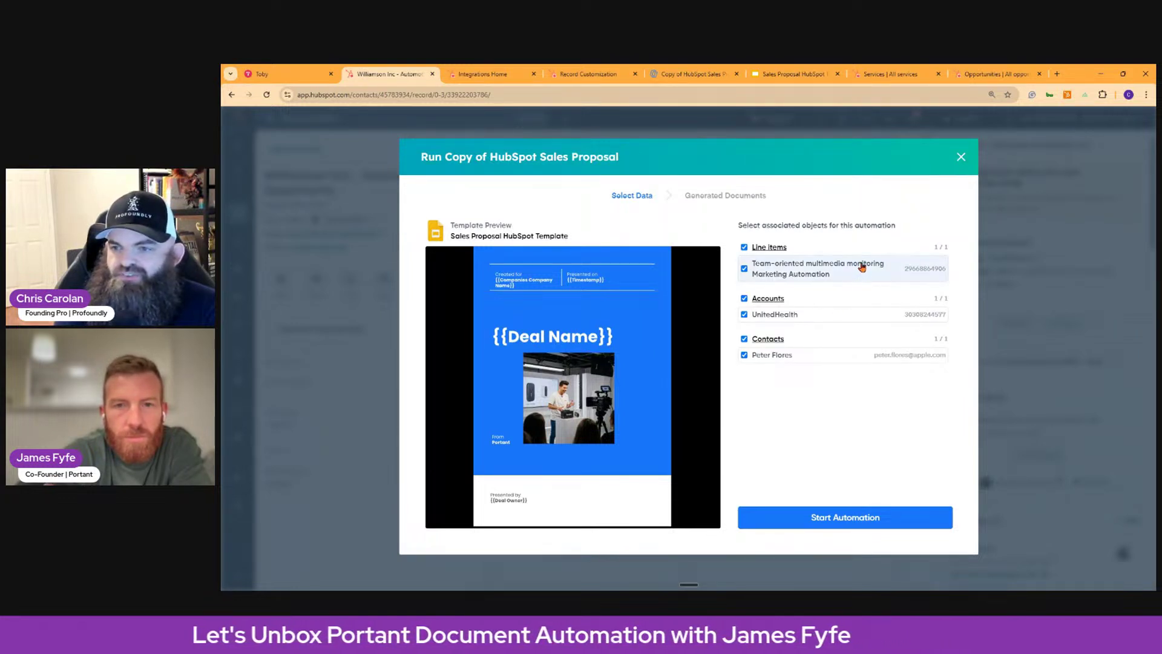
click(775, 357)
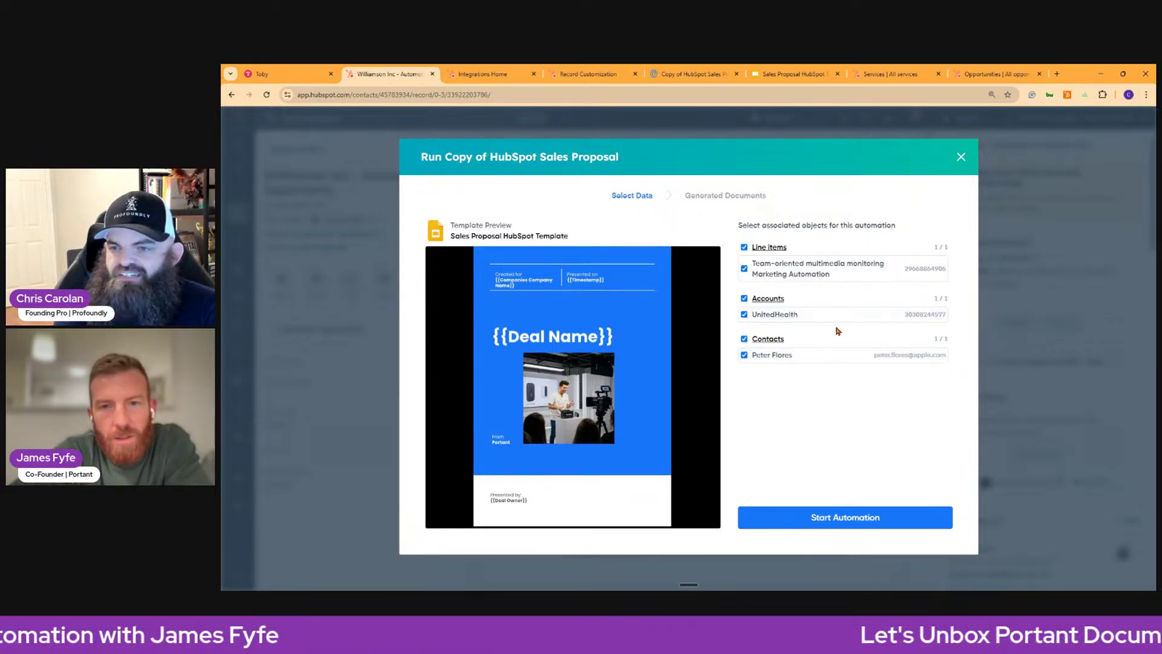
click(859, 520)
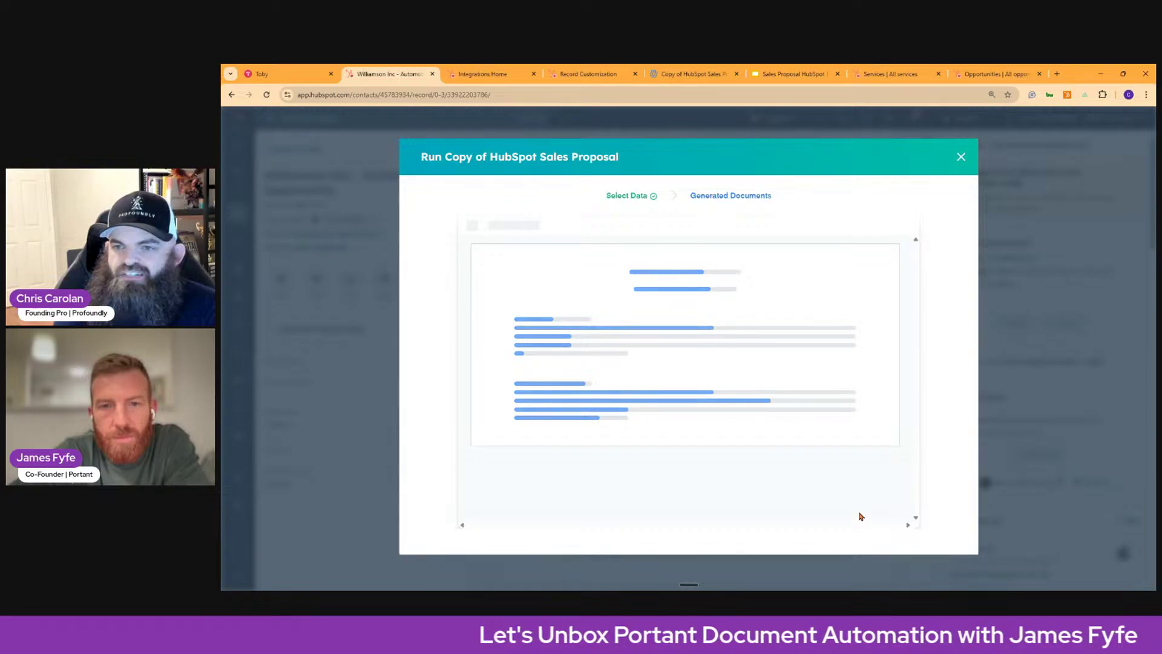